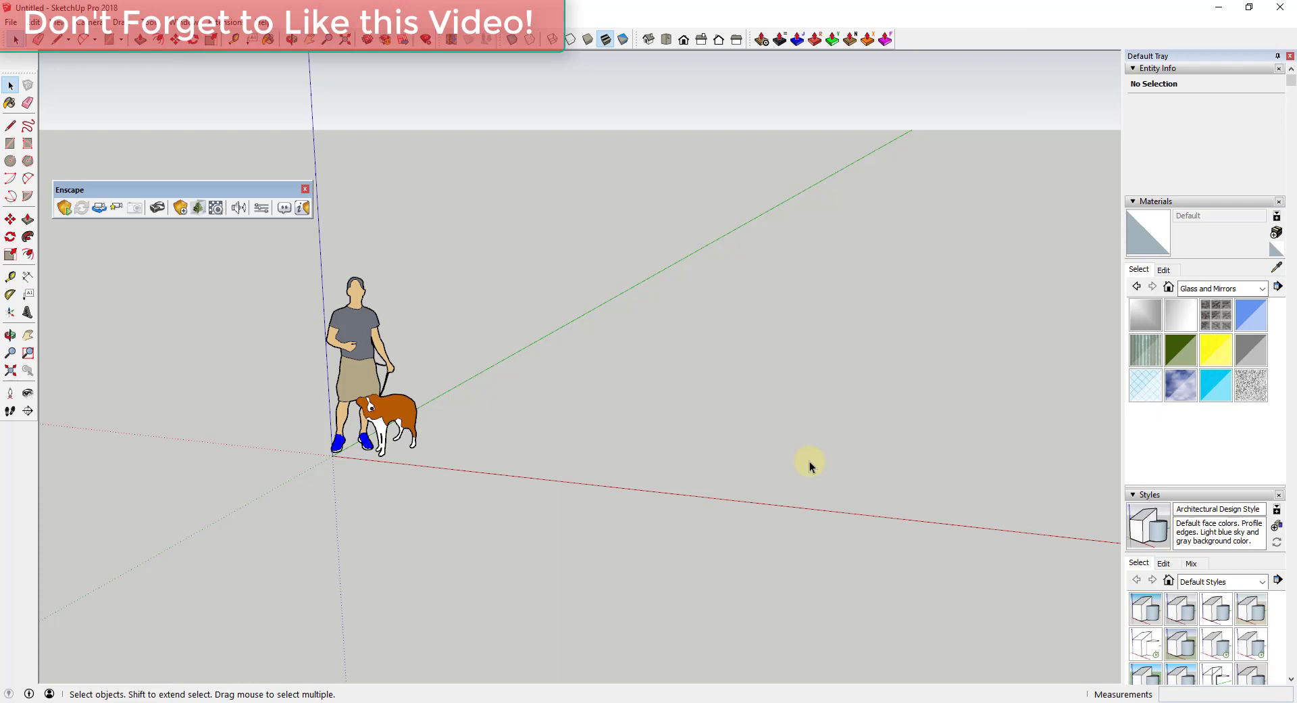
Download the Spire high-rise model from 3D Warehouse and load it into the current model
click(14, 25)
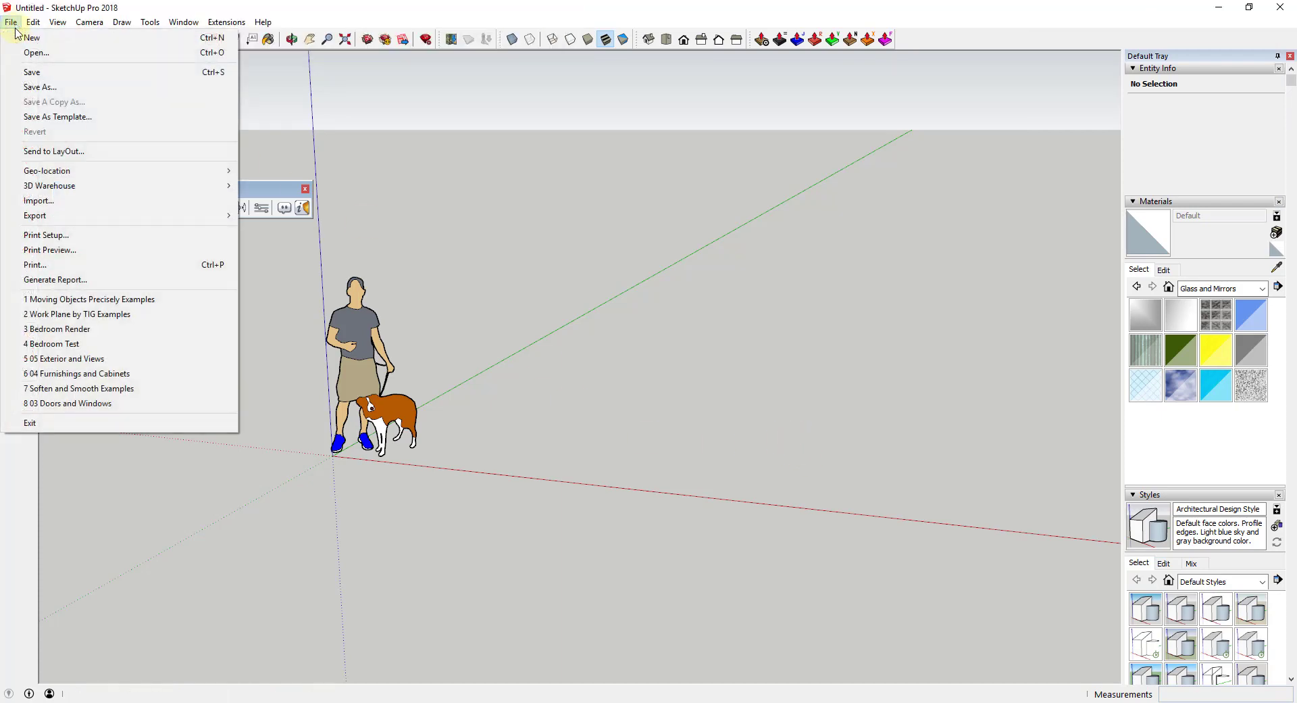
mouse_move(101, 186)
click(308, 187)
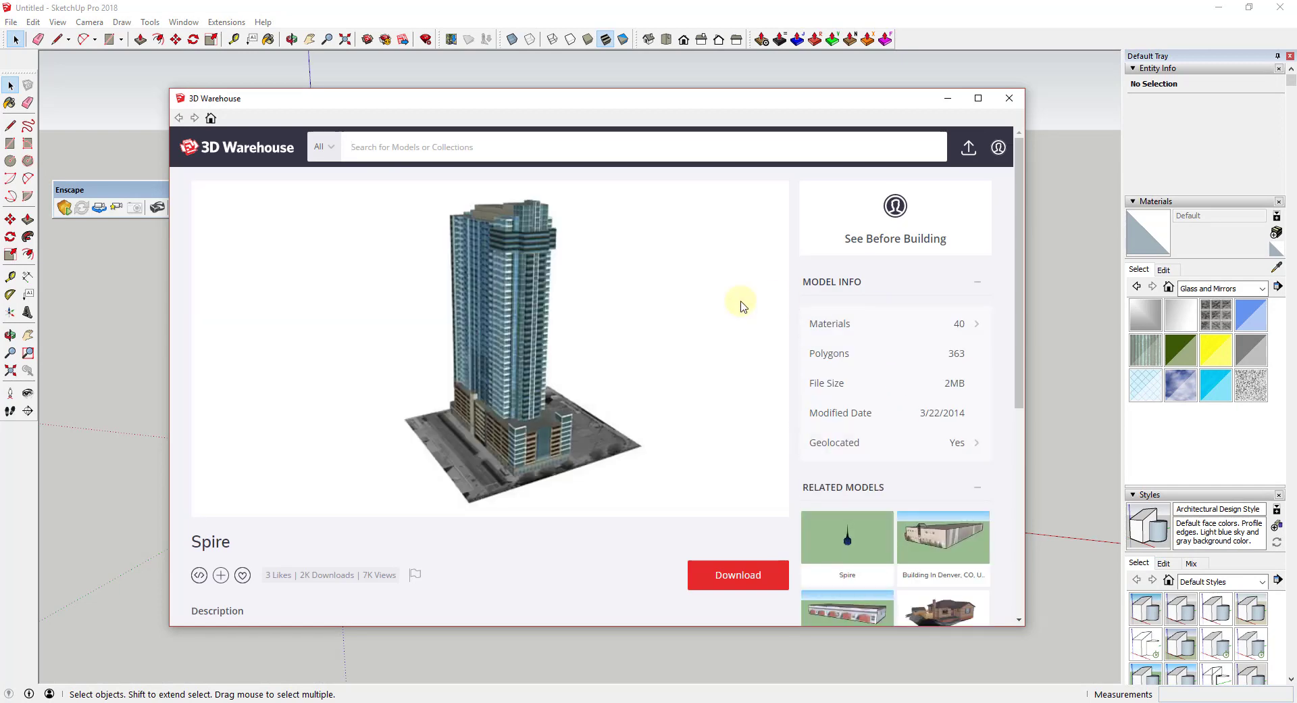
mouse_move(540, 299)
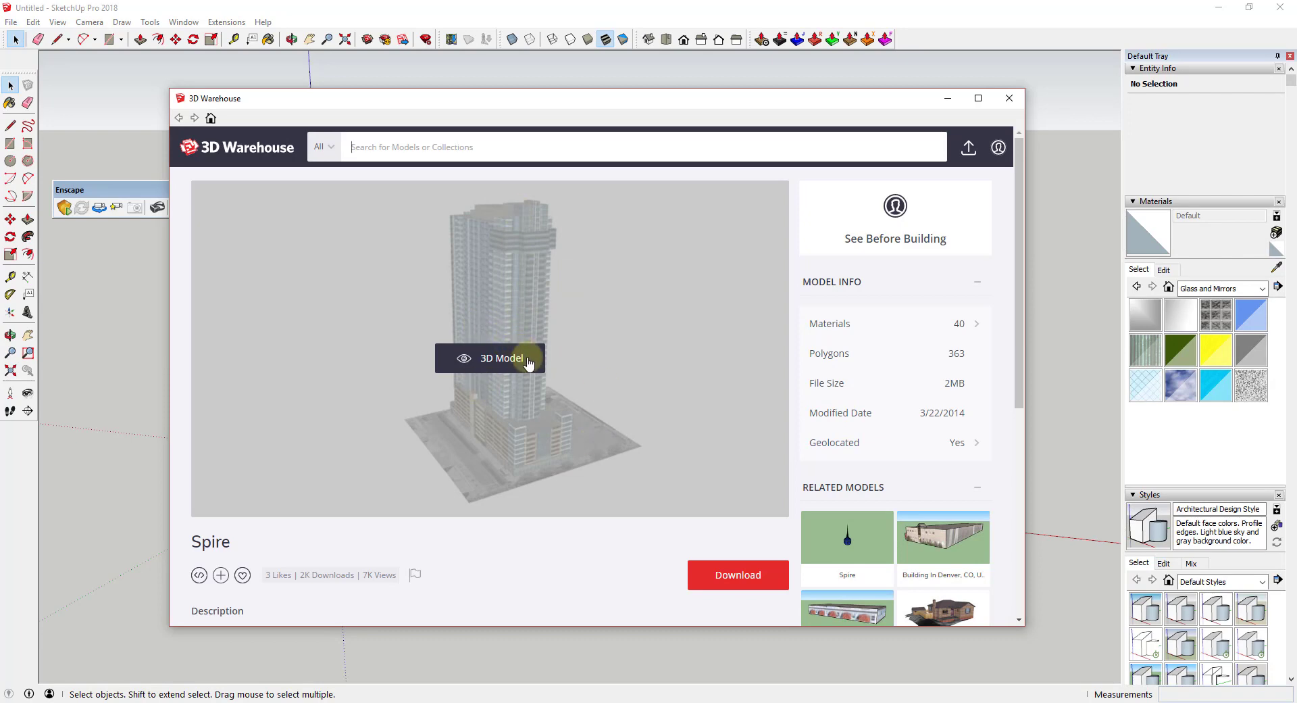
scroll(642, 344, down, 1)
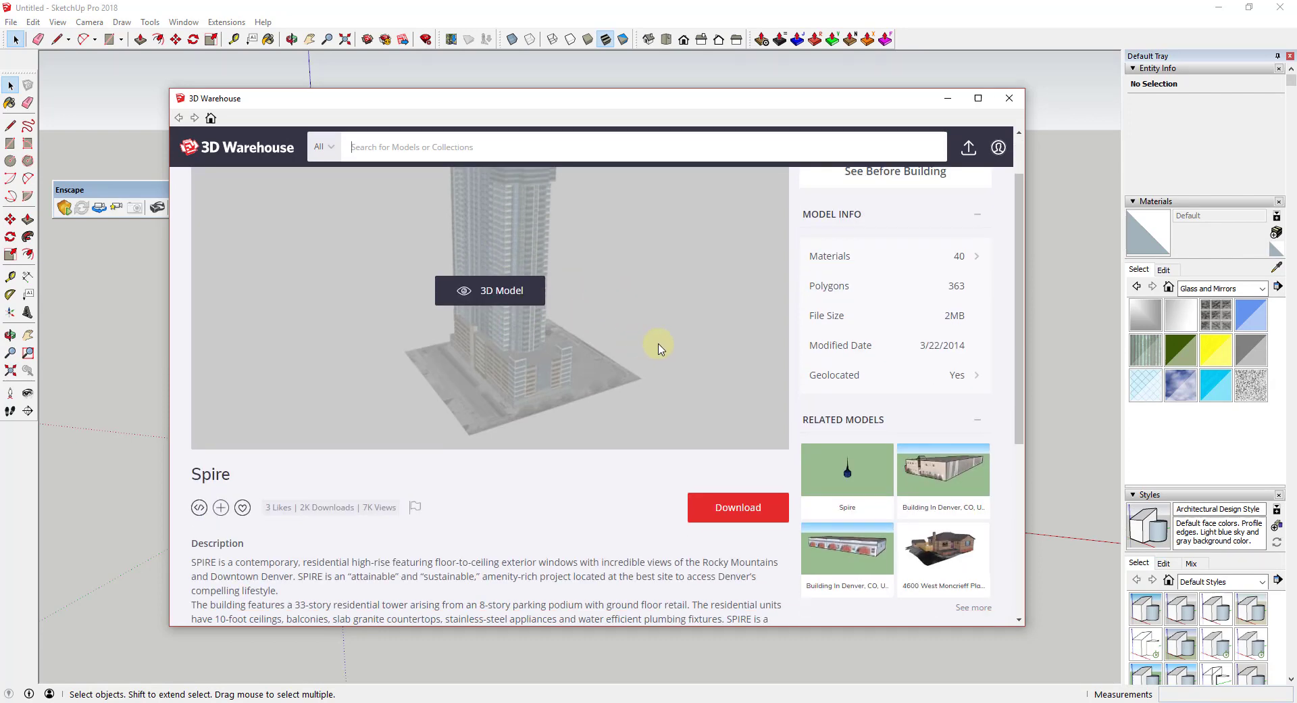
scroll(830, 331, up, 1)
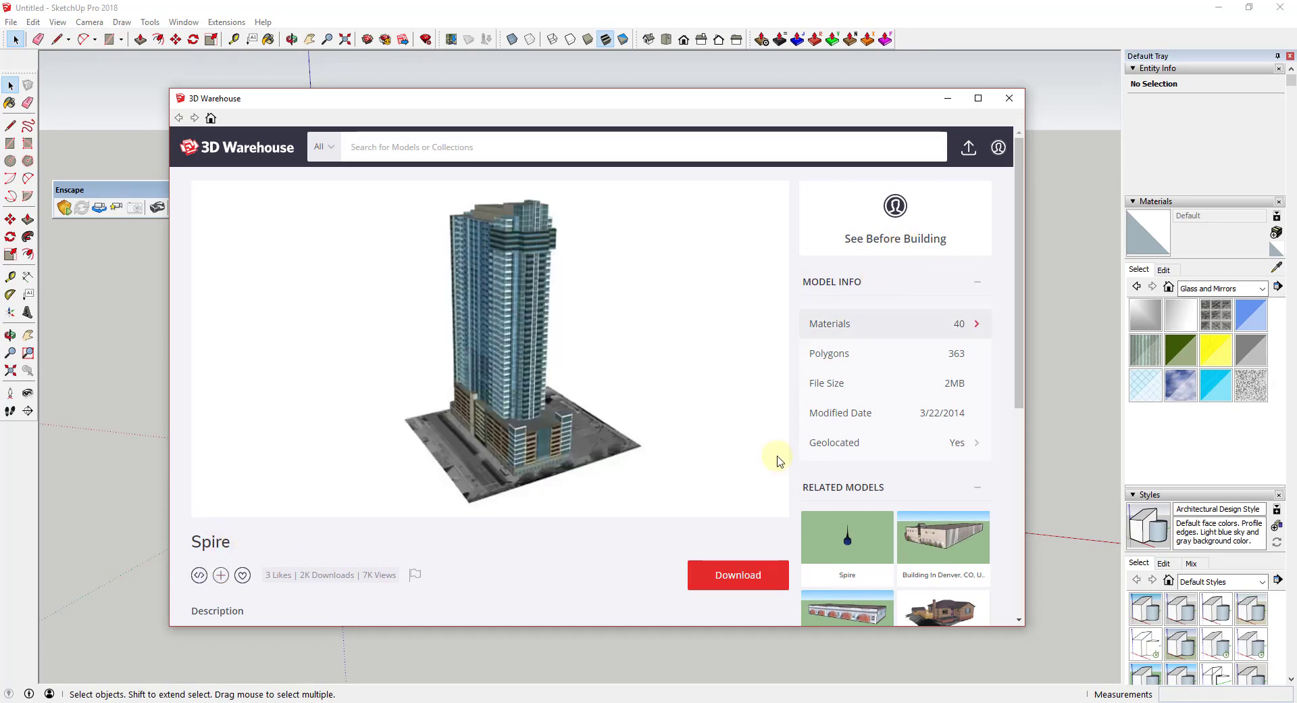
click(725, 578)
click(564, 394)
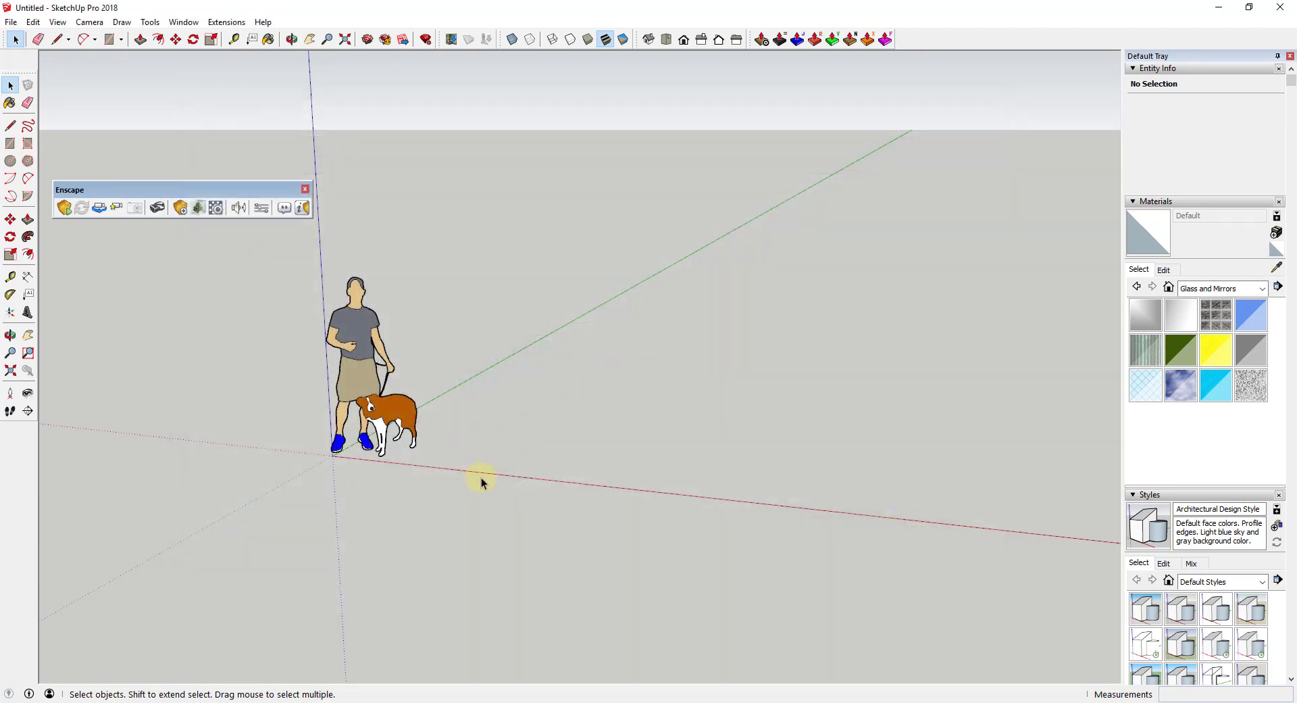
Compare the tower shaded with solid colors against the textured display, ending with textured faces
middle_drag(552, 424, 536, 322)
middle_drag(506, 370, 654, 350)
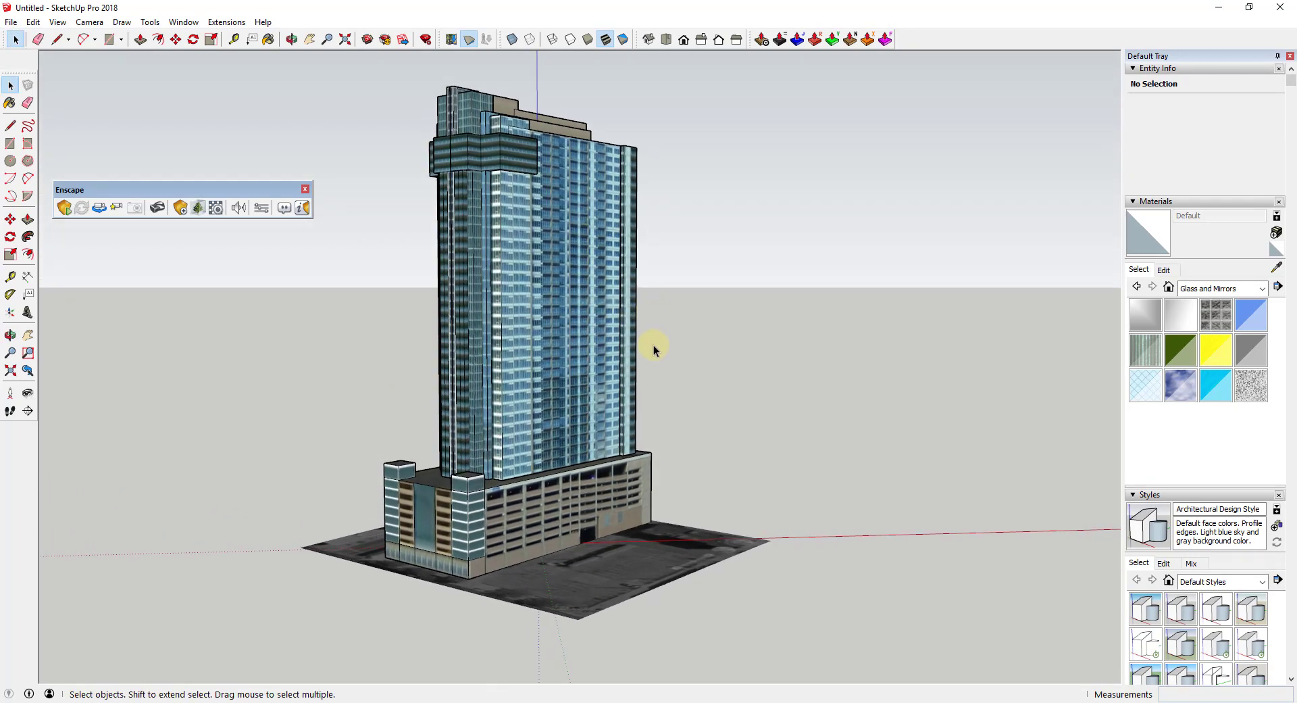
scroll(553, 353, up, 3)
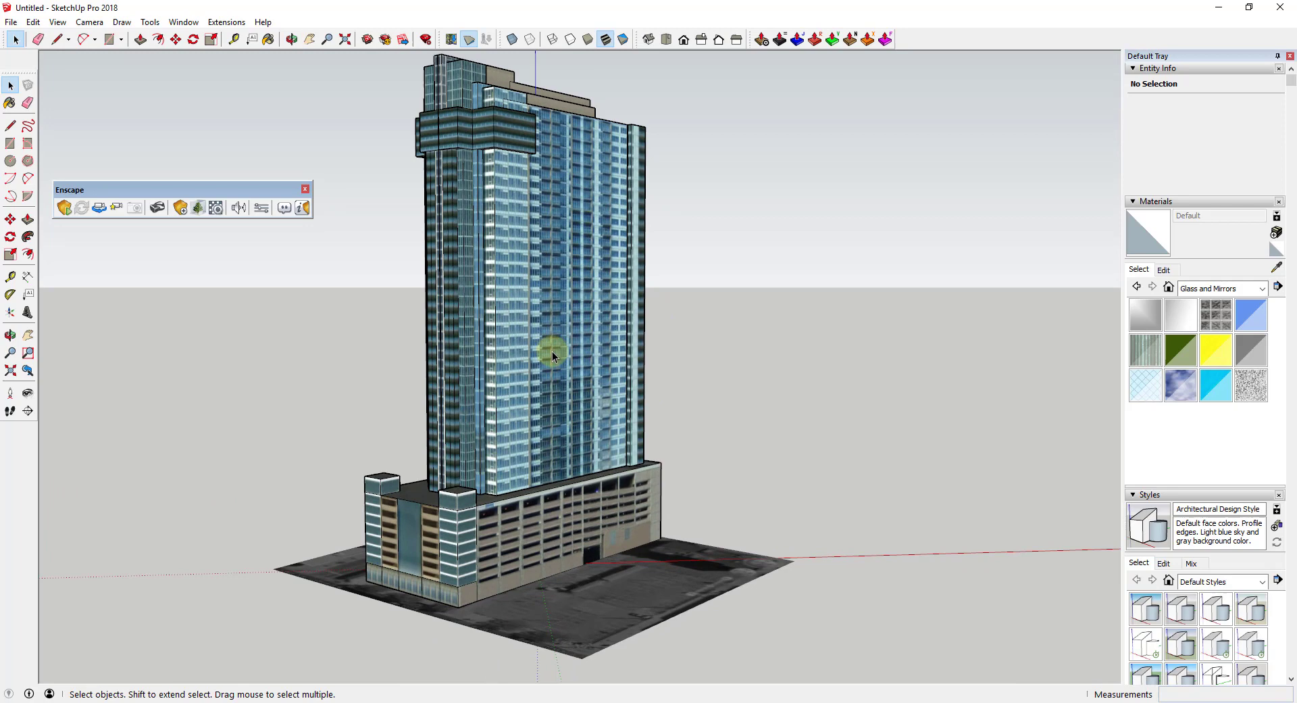
scroll(527, 304, down, 2)
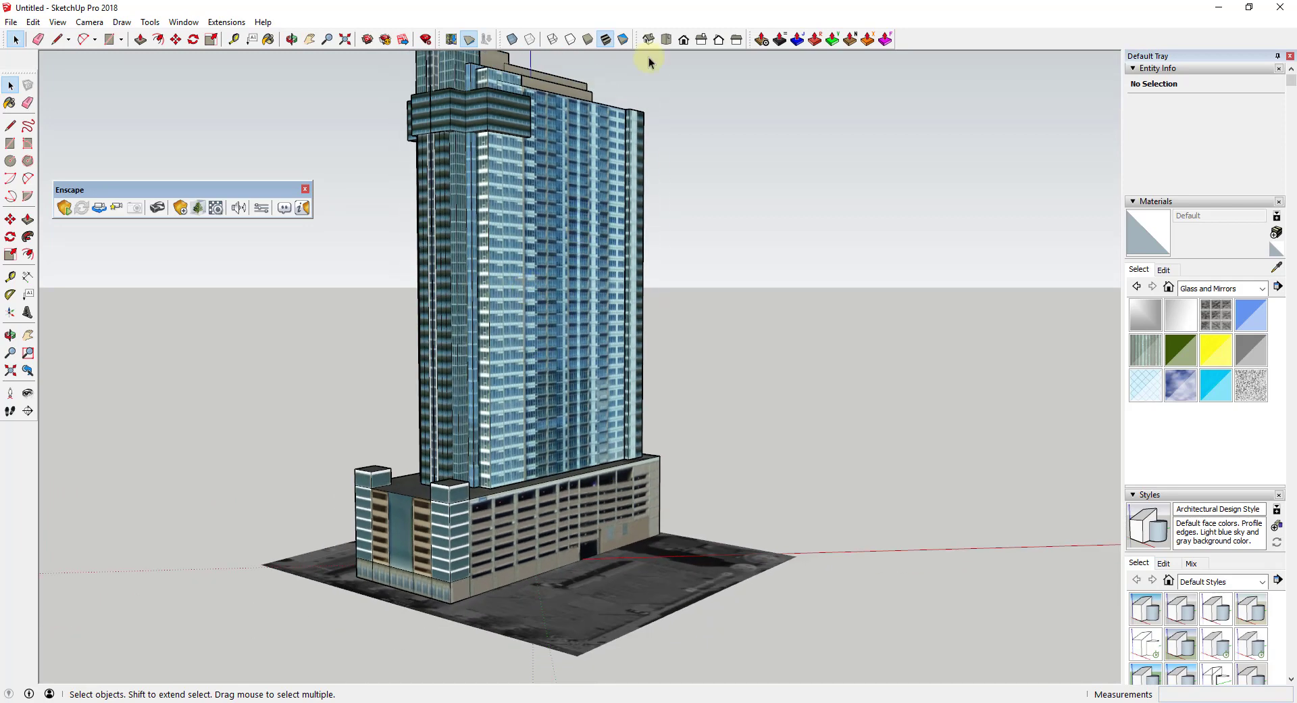
click(589, 41)
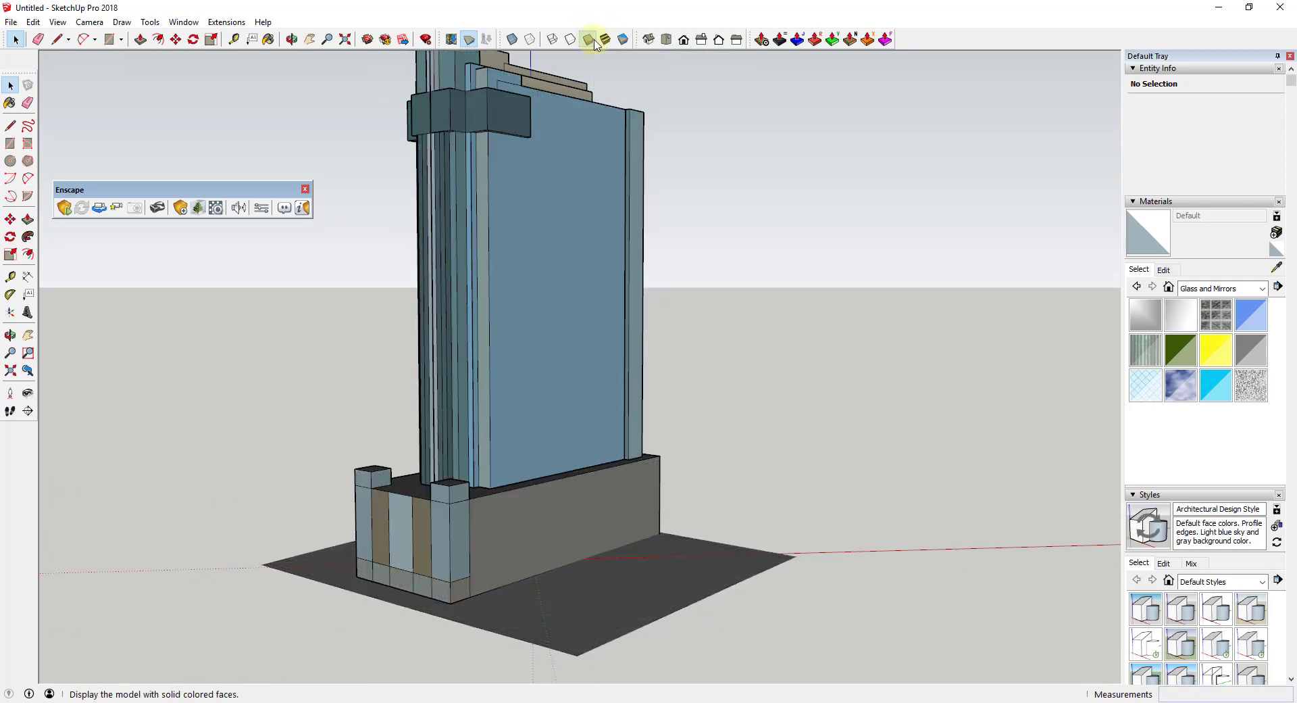
click(608, 40)
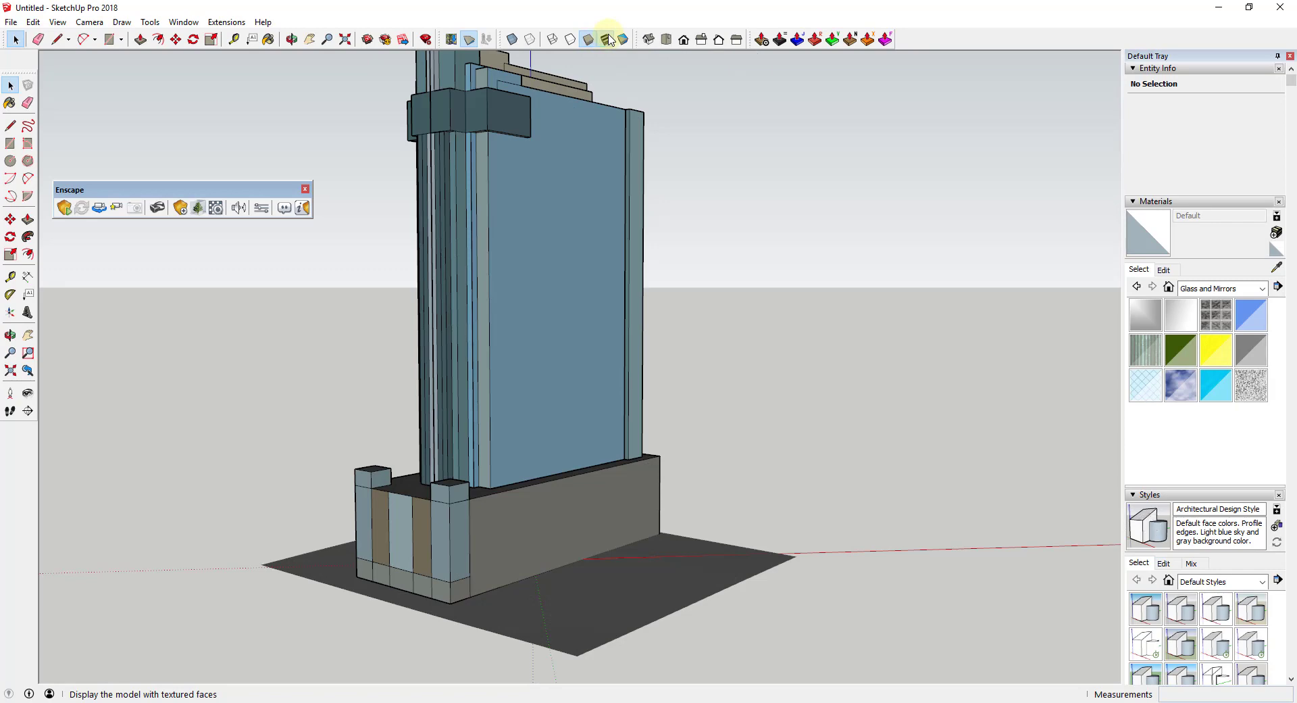
Start the Enscape live render of the tower in its separate window
scroll(504, 370, up, 5)
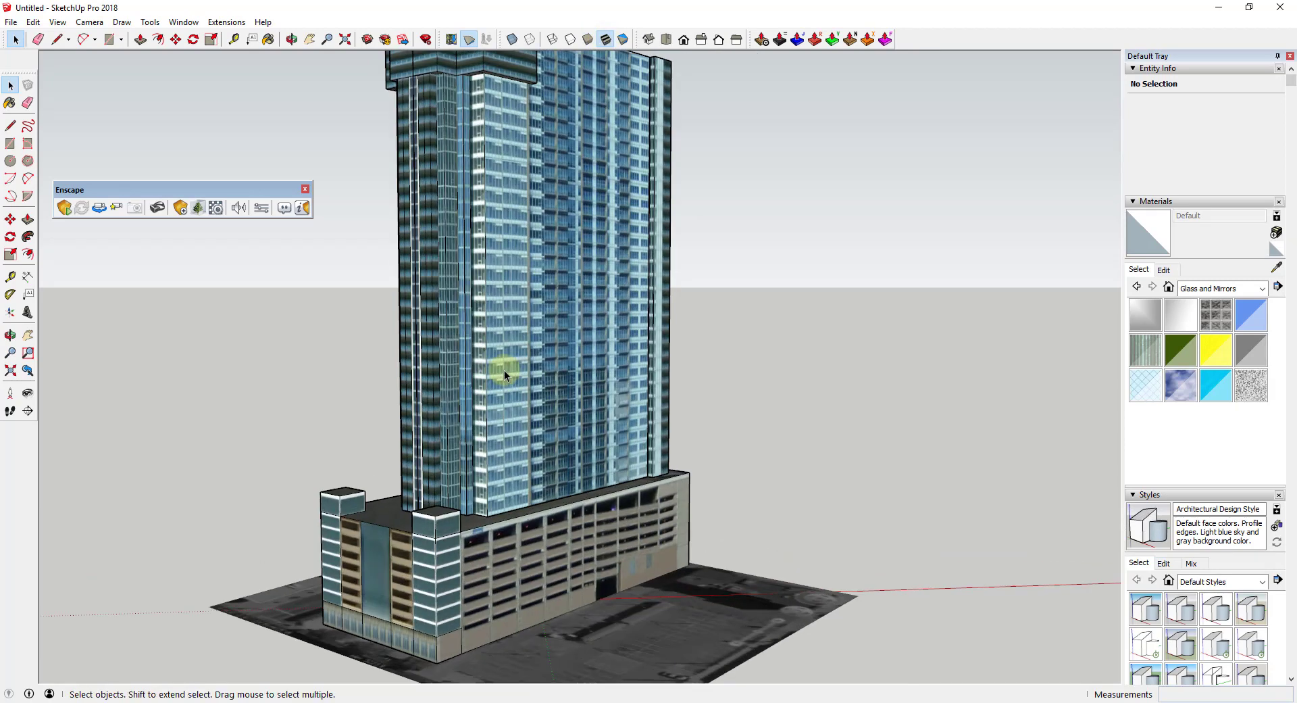
middle_drag(532, 351, 552, 354)
scroll(579, 273, down, 5)
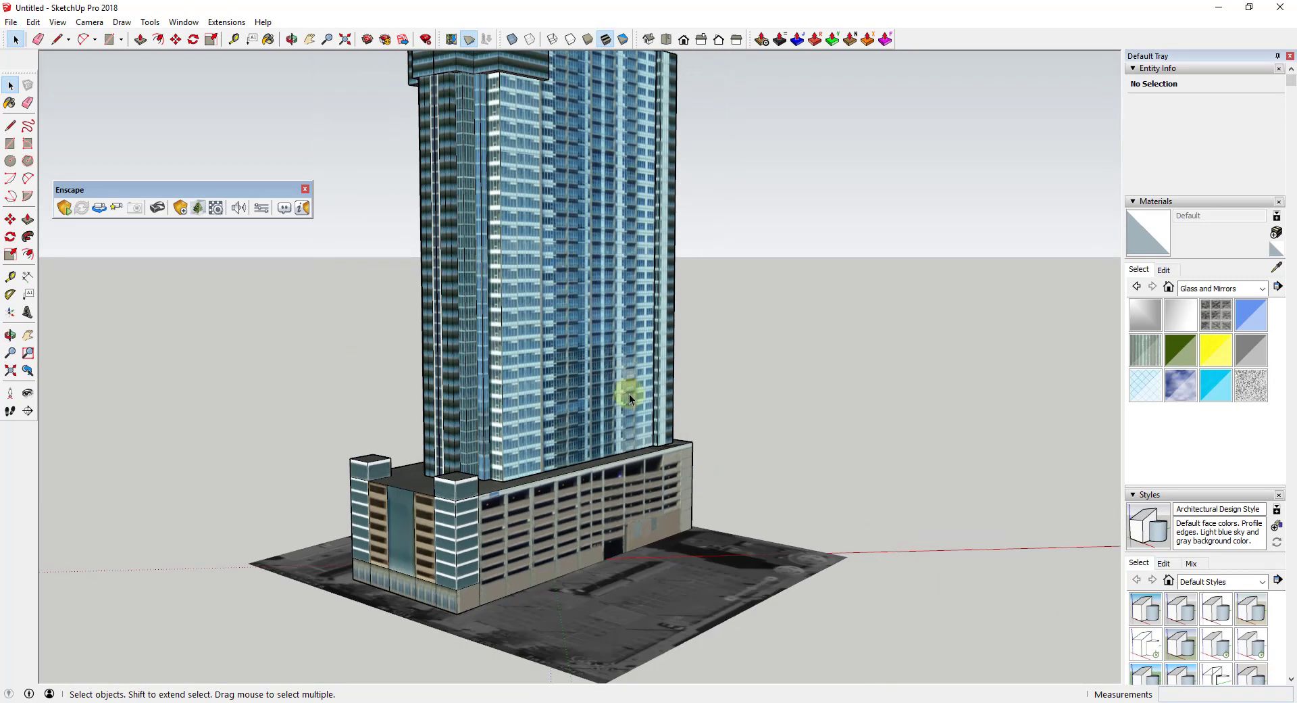
middle_drag(628, 391, 544, 322)
scroll(544, 322, down, 3)
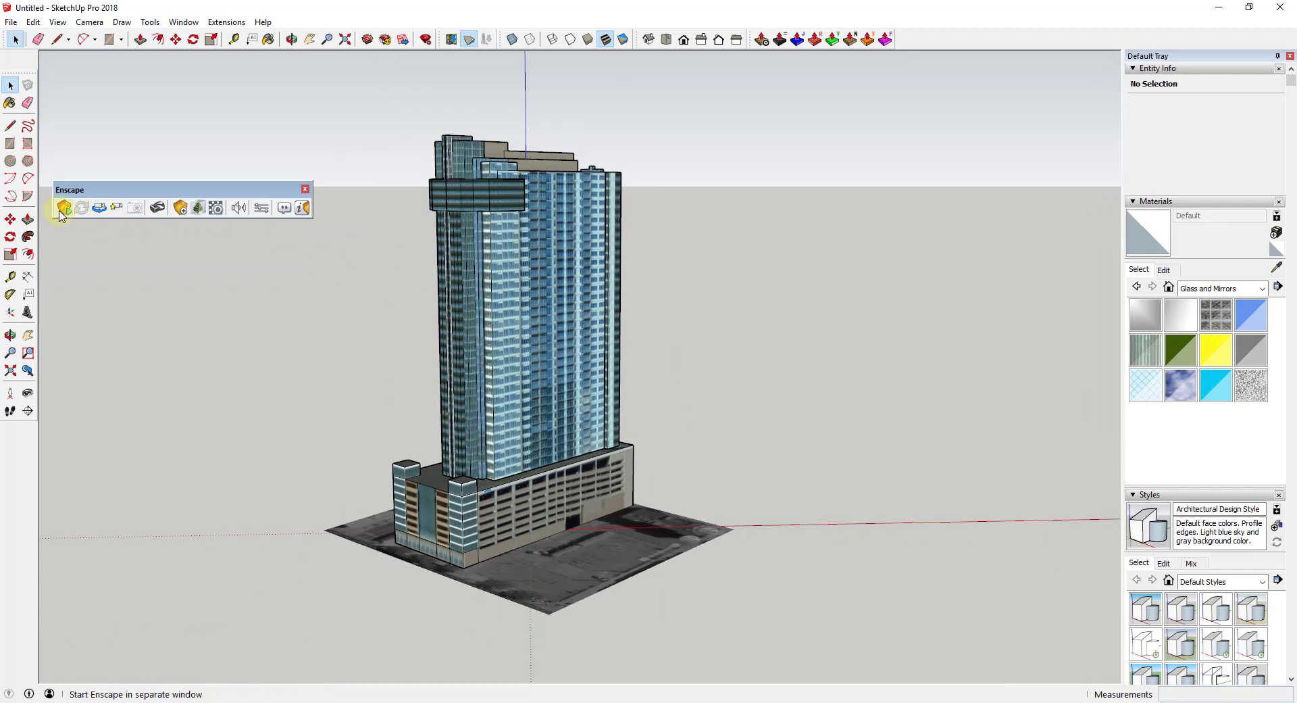
click(64, 207)
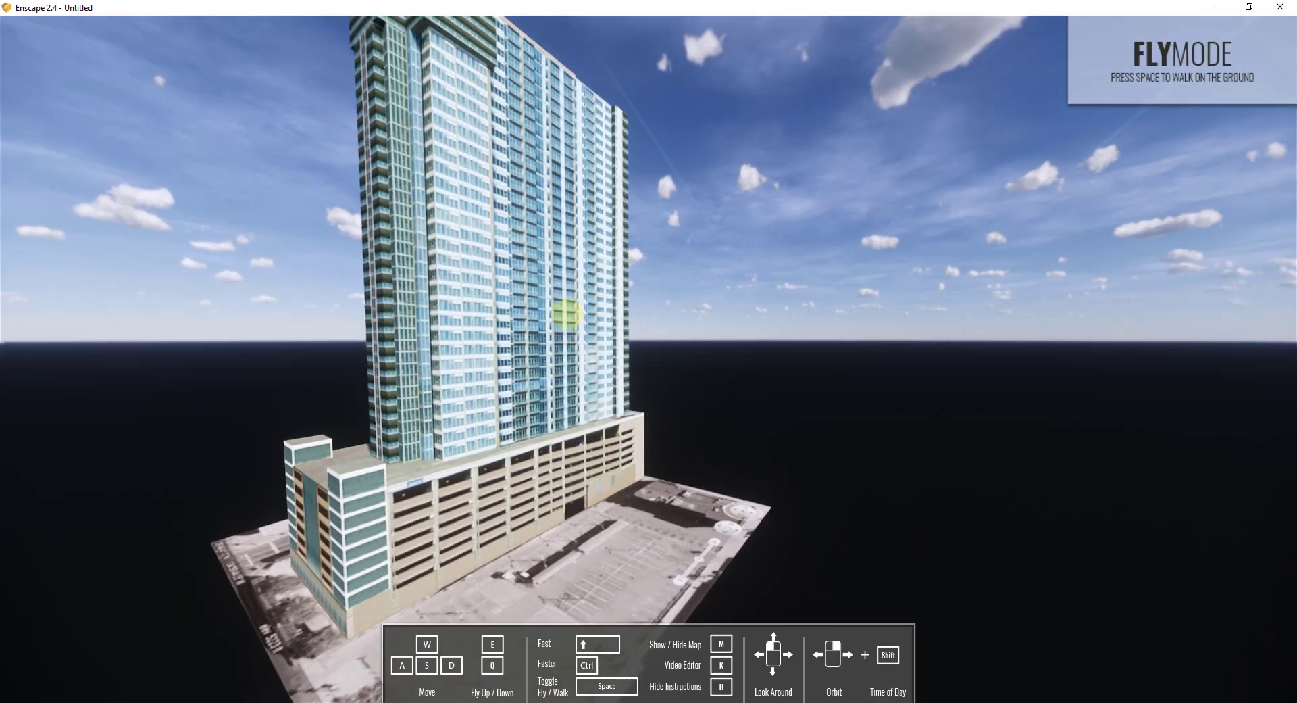
Fly and orbit around the rendered tower to examine its textured facade and the parking podium
drag(567, 314, 573, 318)
key(w)
right_drag(572, 318, 579, 318)
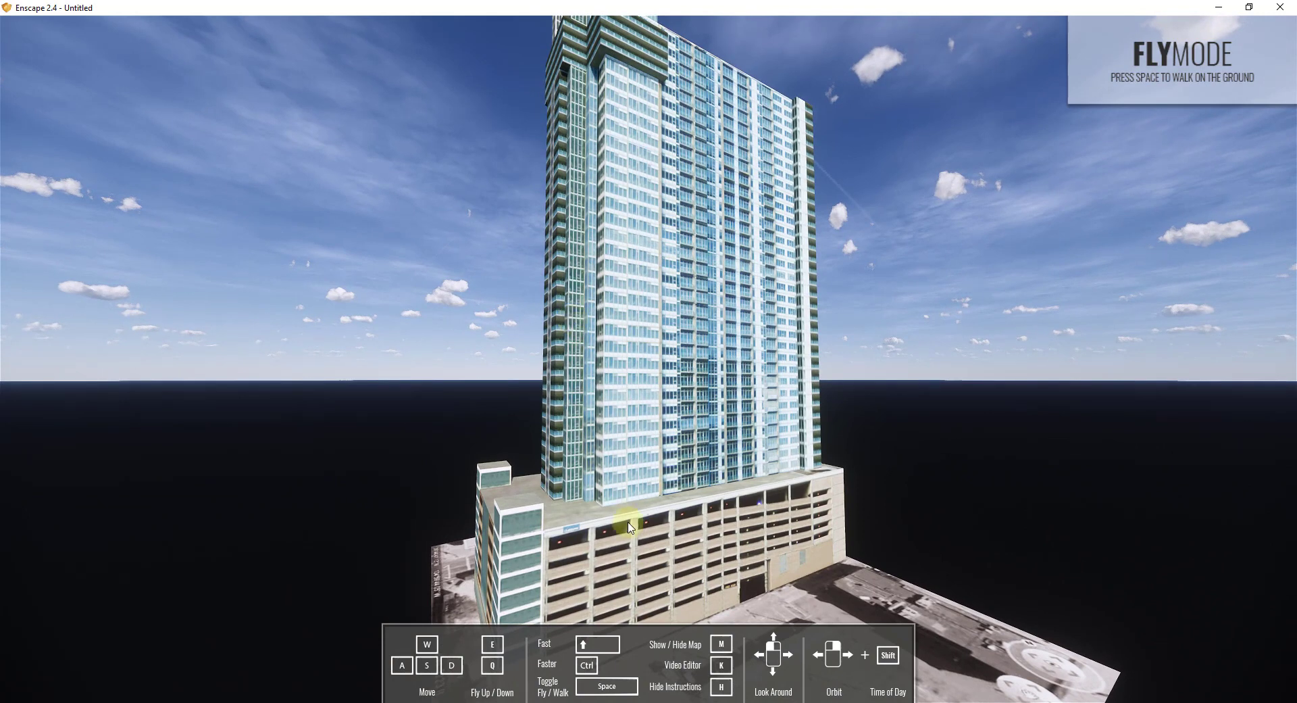
right_drag(685, 436, 848, 313)
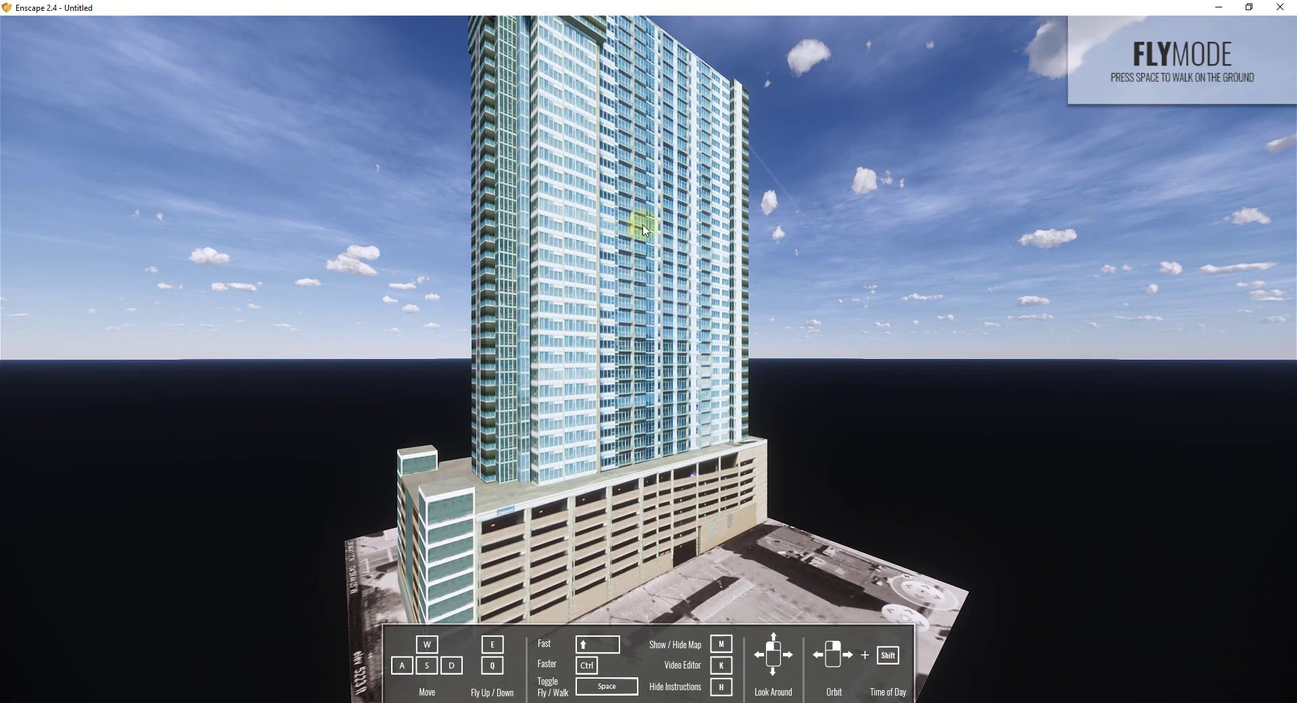
drag(670, 275, 670, 274)
key(q)
right_drag(671, 273, 627, 300)
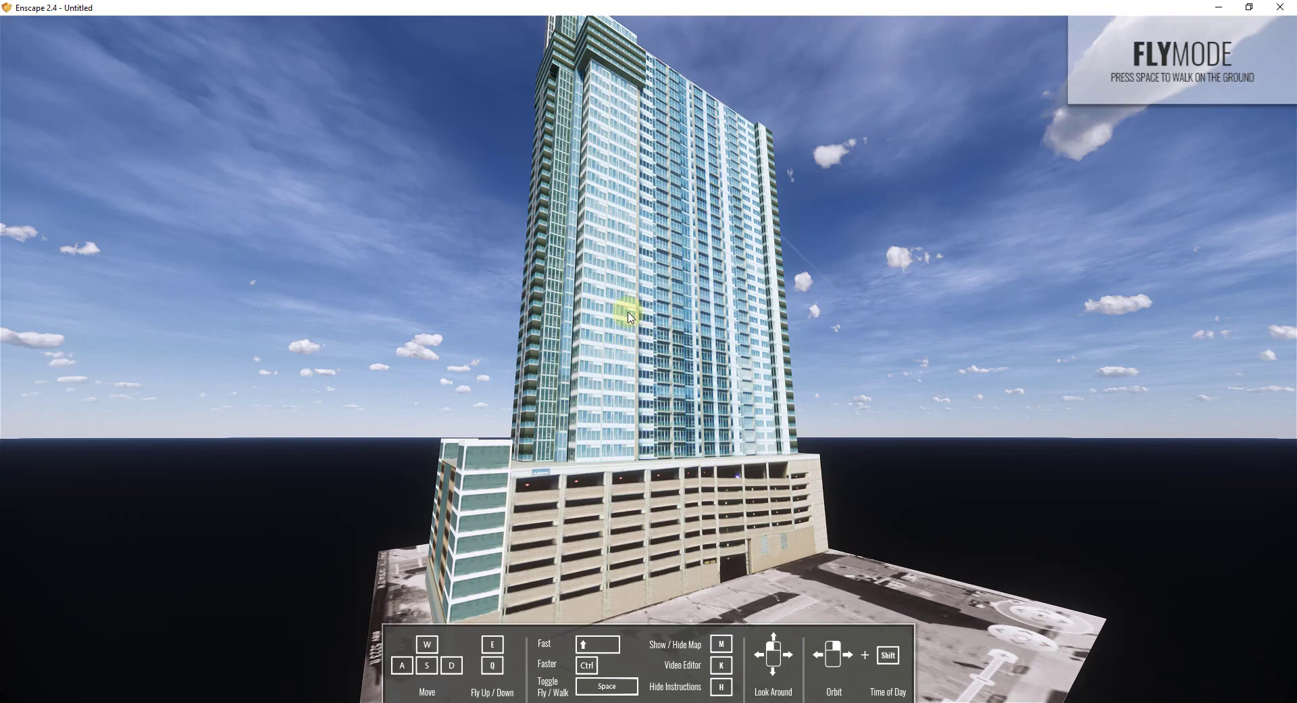
Shift the render's time of day to dusk and move the Enscape window aside to get back to SketchUp
shift+right_drag(630, 316, 463, 270)
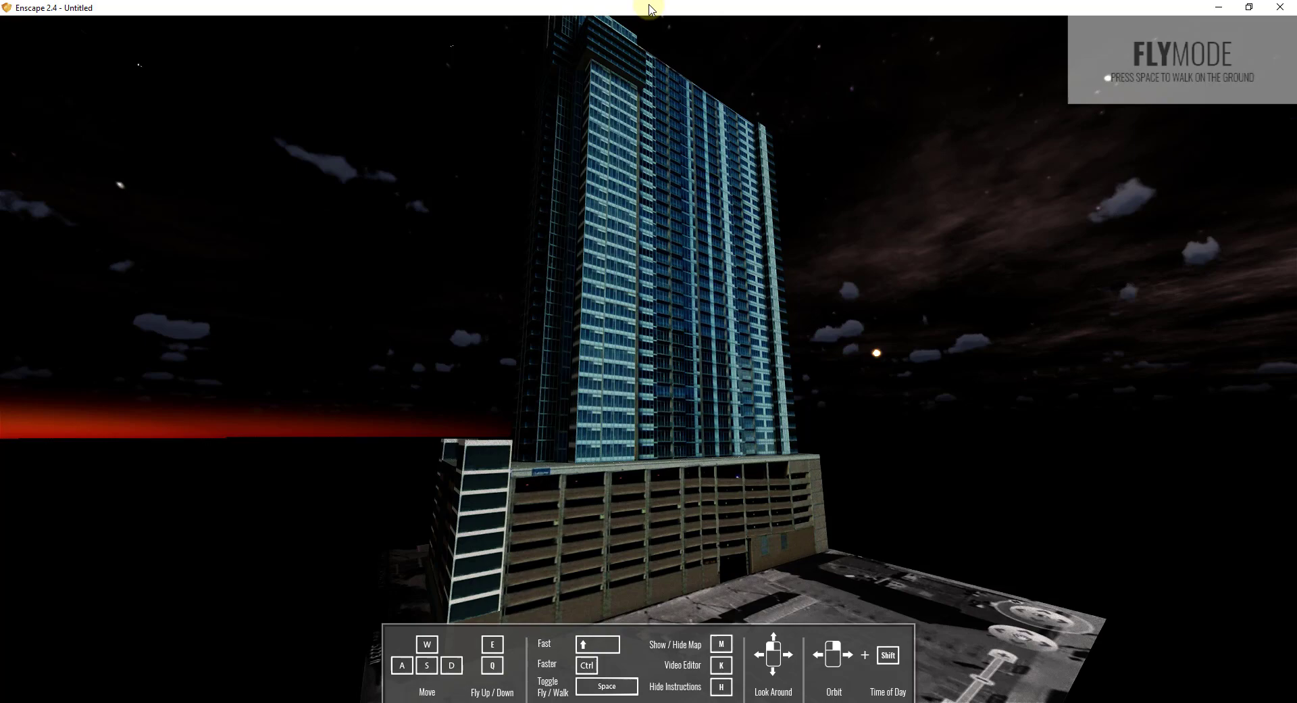
drag(649, 10, 1296, 223)
Open the tower component and its nested group for editing, and select the large main facade face
scroll(544, 333, up, 10)
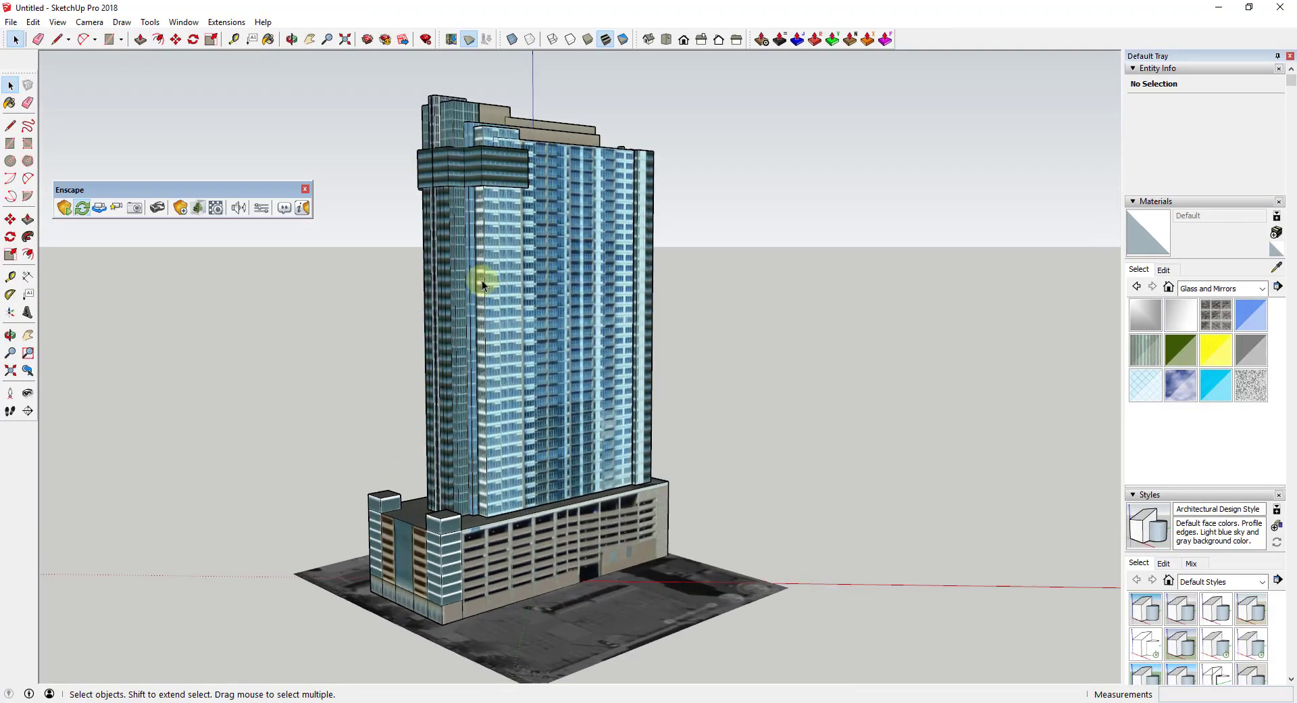
scroll(532, 232, up, 4)
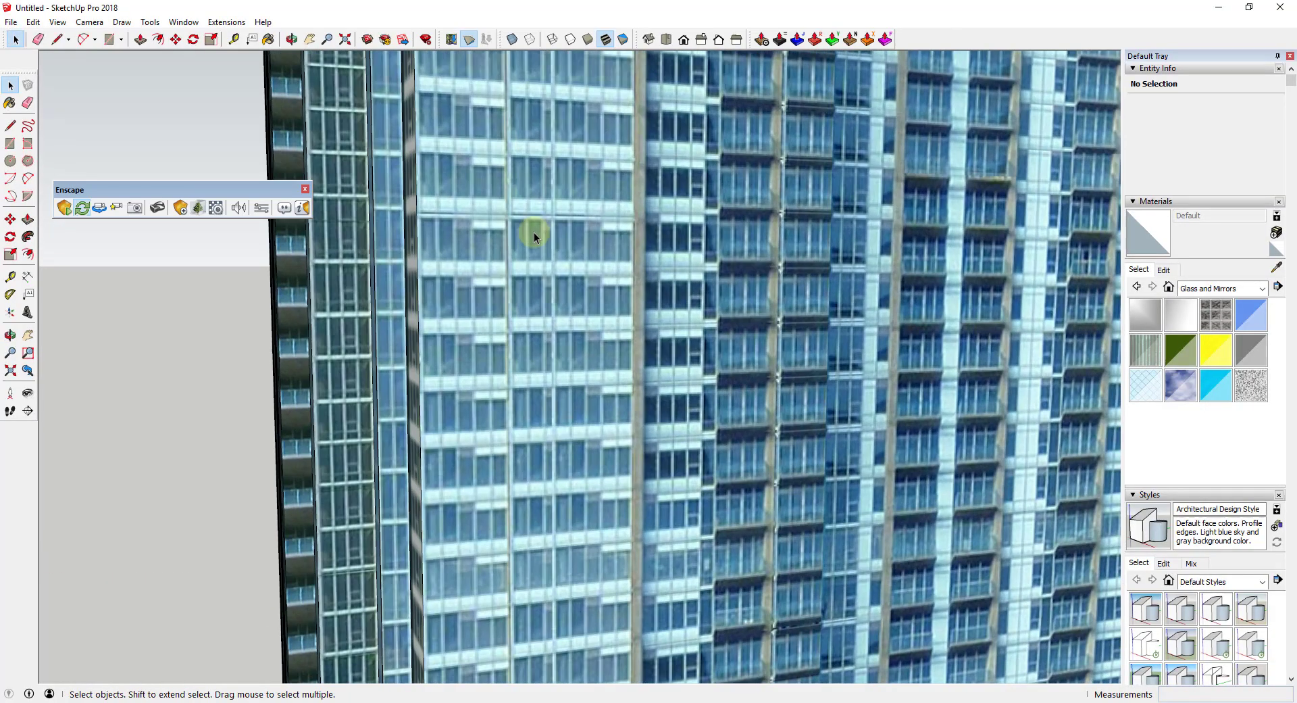
click(548, 244)
middle_drag(566, 291, 584, 283)
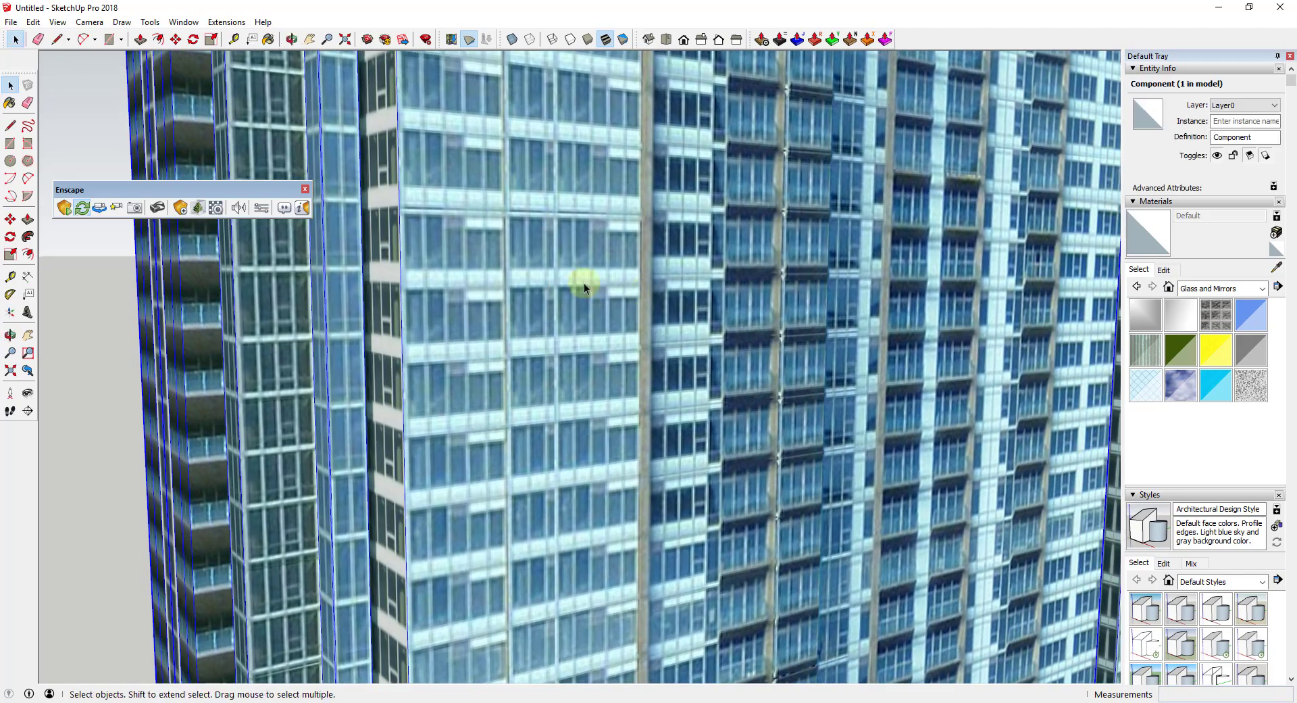
double_click(526, 270)
click(524, 279)
scroll(528, 281, up, 2)
scroll(527, 241, up, 2)
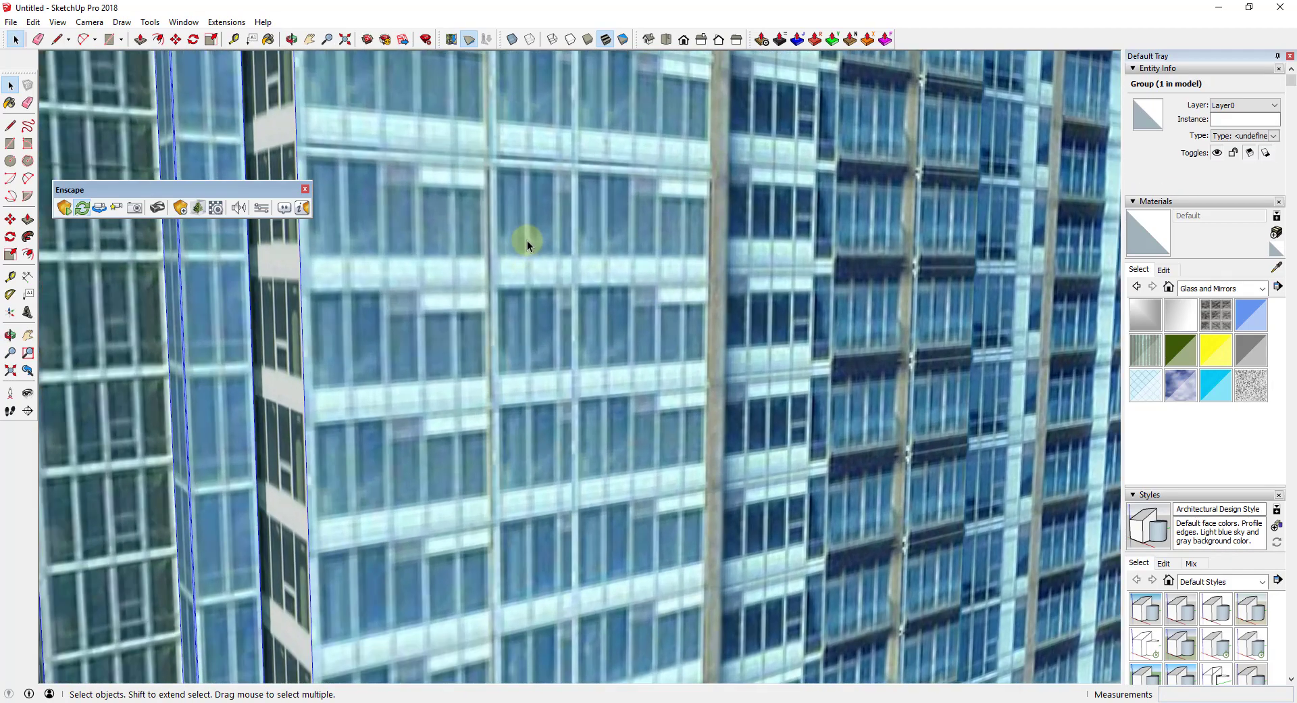
double_click(570, 241)
double_click(570, 242)
click(570, 242)
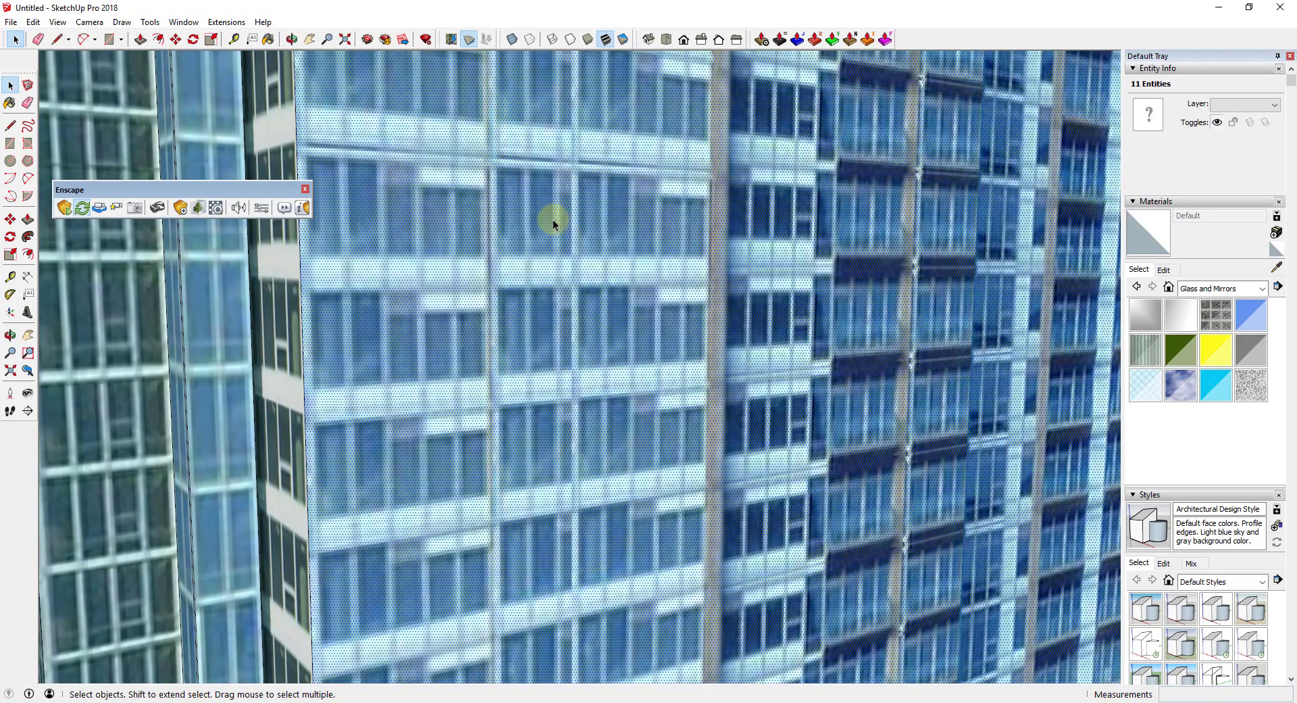
Draw a rectangle of about 295 ft² around one bay of windows on the main facade face
scroll(545, 202, up, 2)
middle_drag(517, 194, 600, 202)
scroll(602, 204, down, 6)
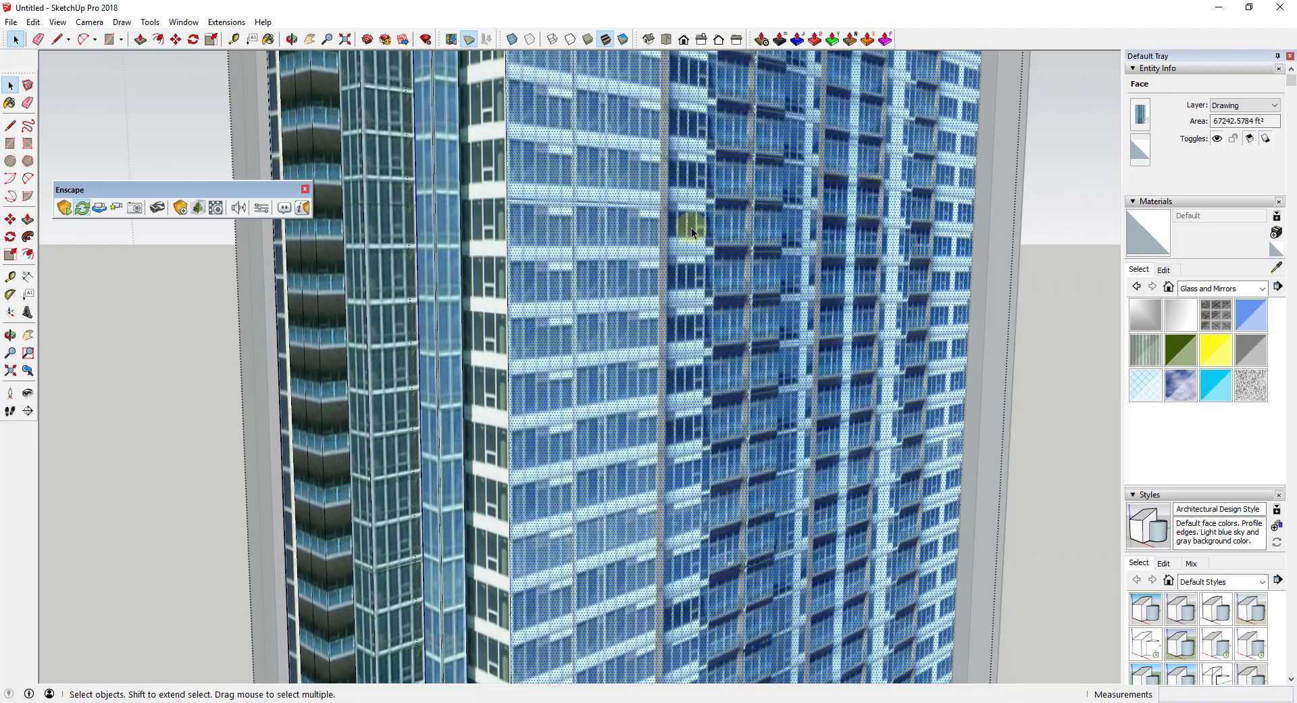
scroll(620, 234, up, 8)
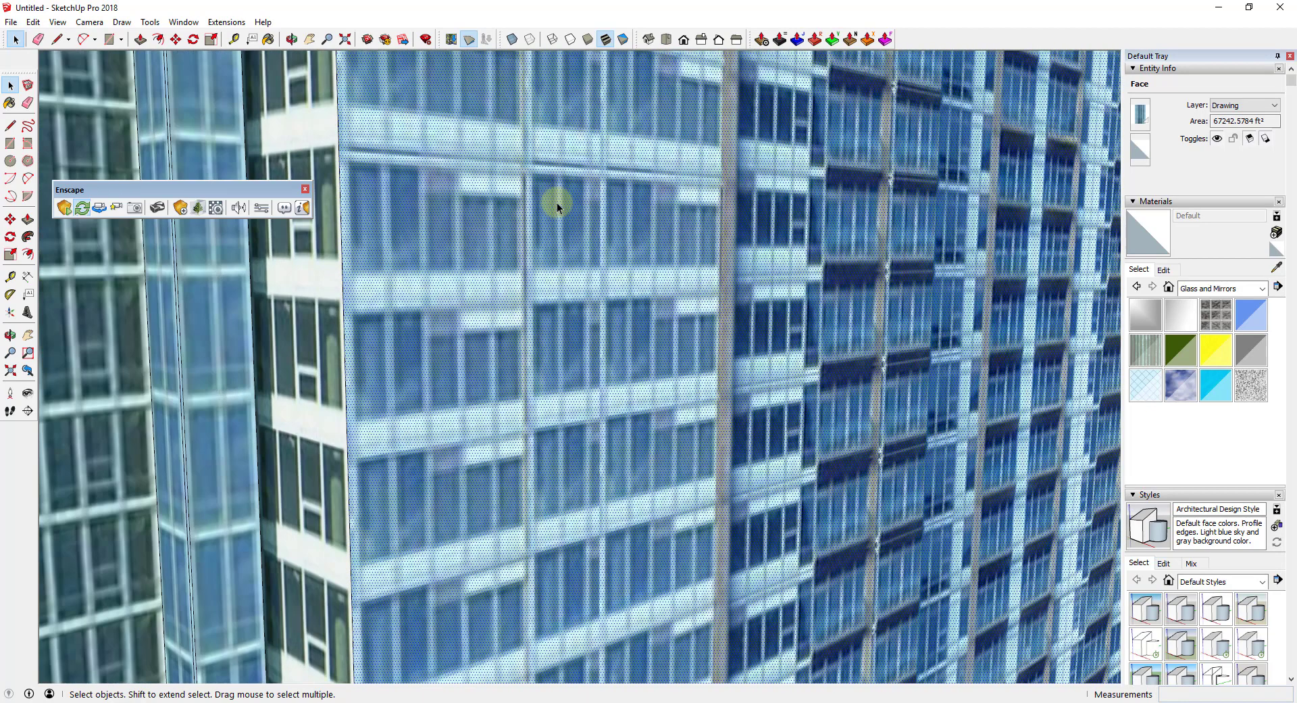
key(r)
click(526, 164)
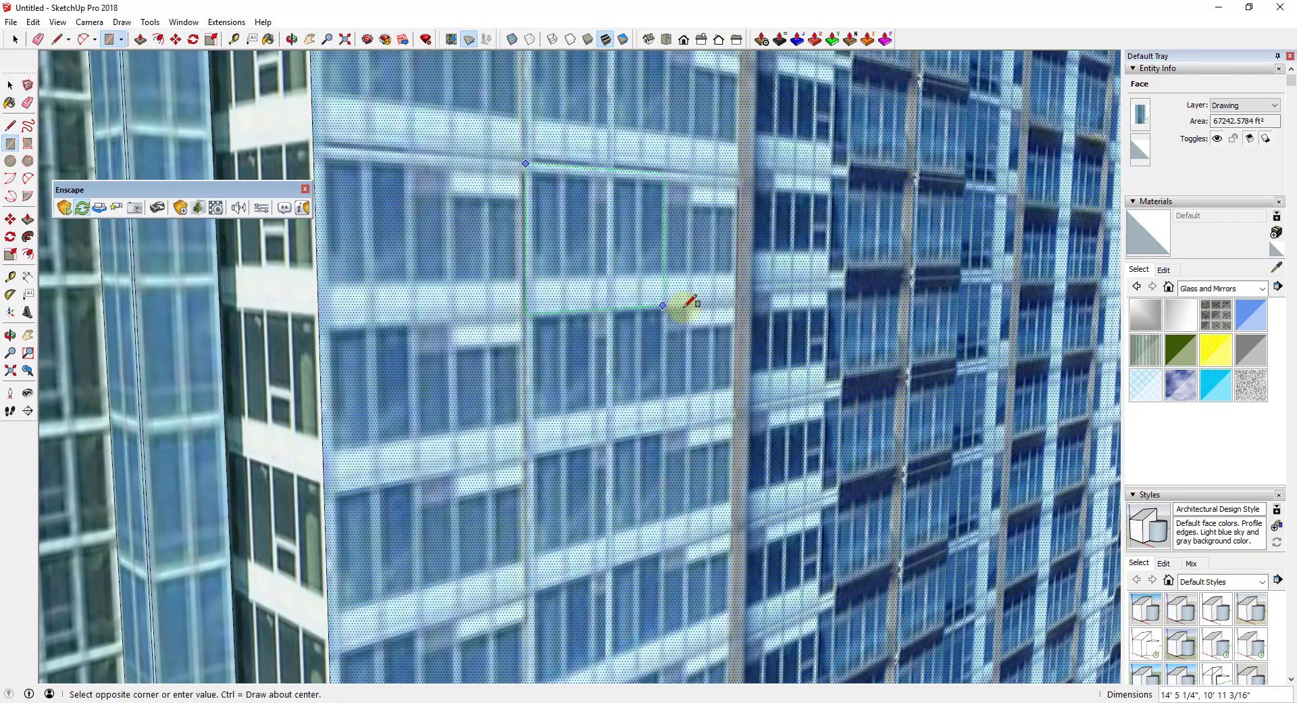
click(738, 299)
key(space)
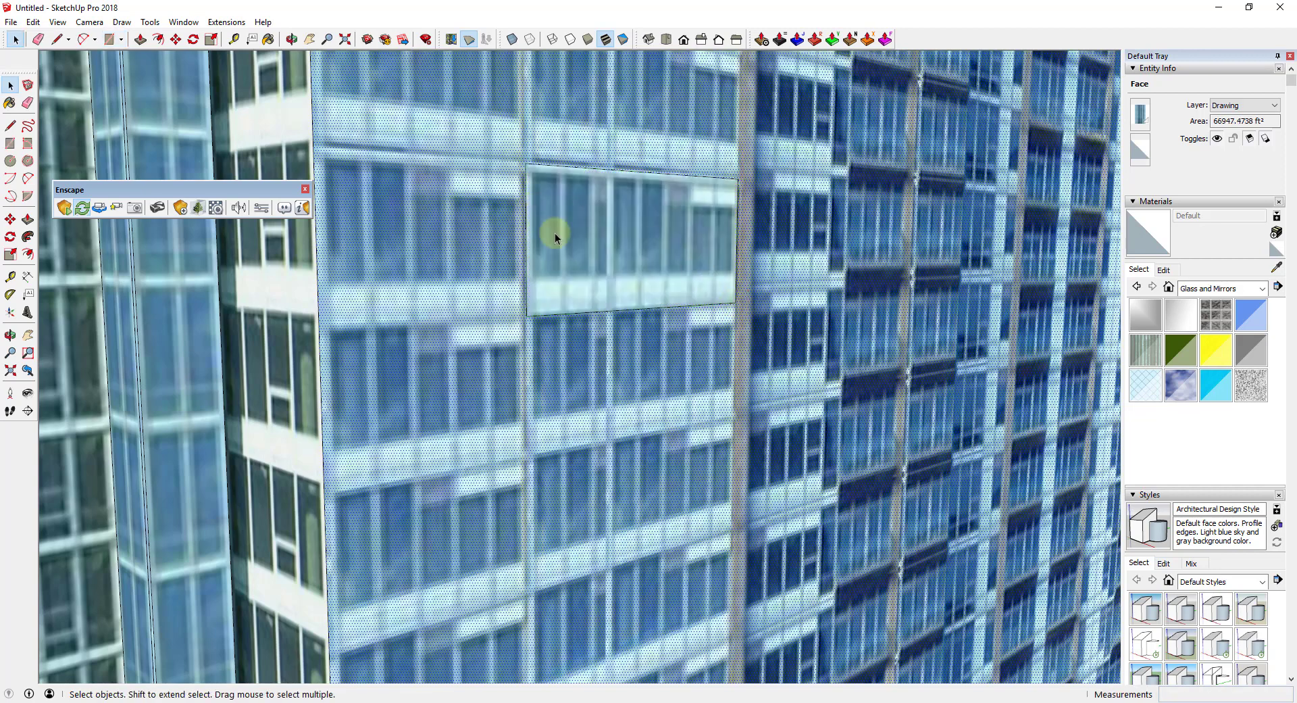
Select the new window rectangle and the surrounding facade face in turn to compare them as separate faces
click(615, 229)
scroll(698, 204, down, 2)
scroll(687, 204, down, 3)
scroll(689, 212, up, 3)
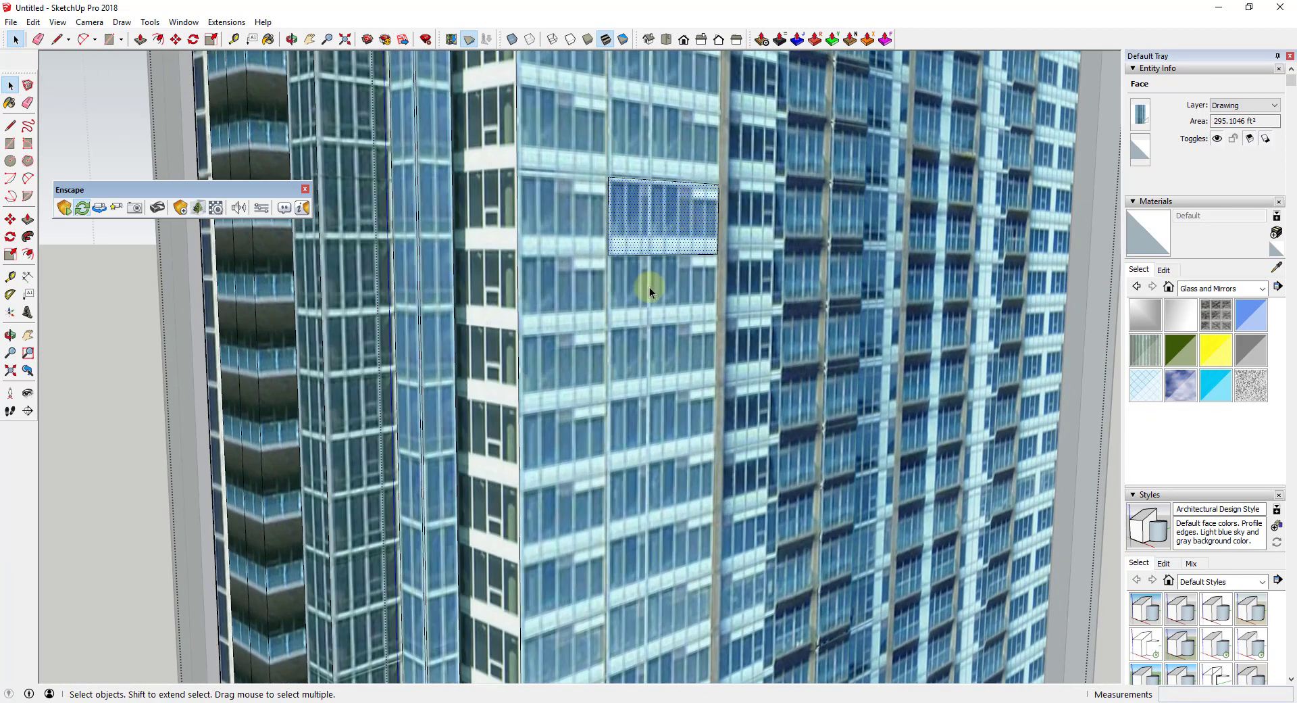
click(650, 286)
click(637, 237)
click(670, 370)
click(654, 205)
click(673, 342)
click(663, 230)
click(593, 211)
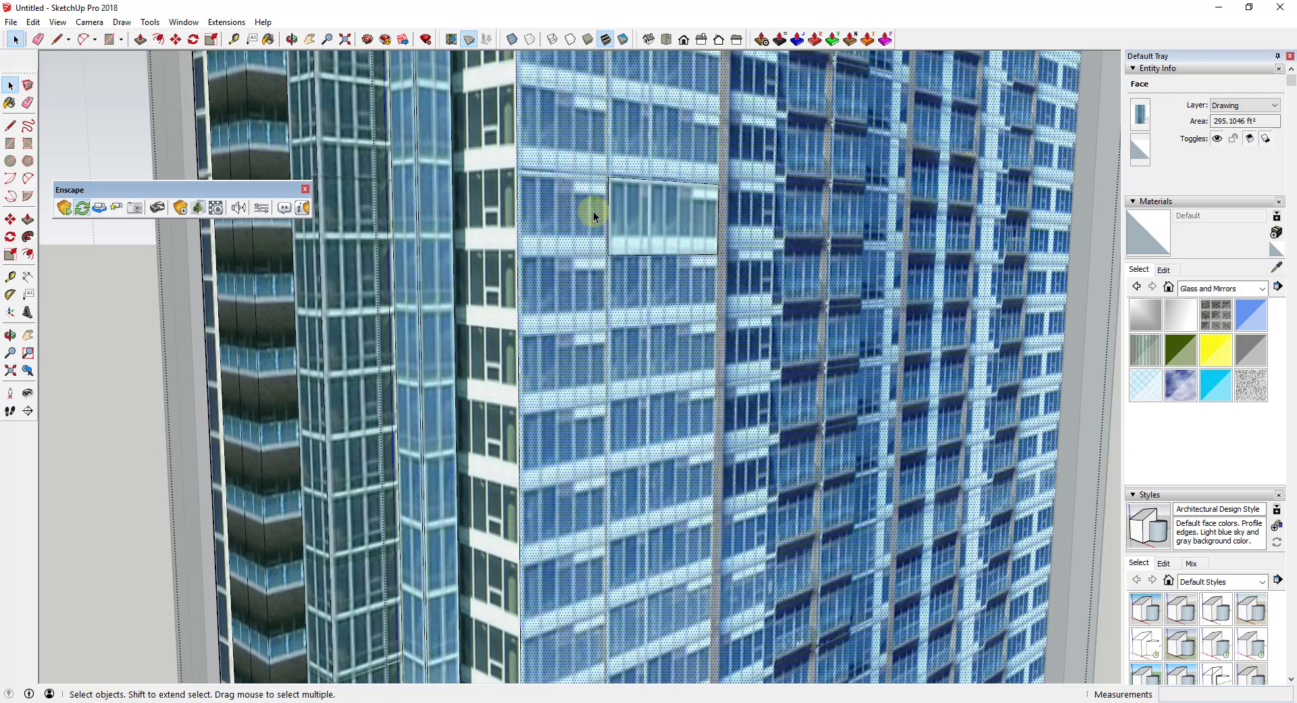
Make the texture of the window rectangle's face unique
click(687, 215)
click(670, 200)
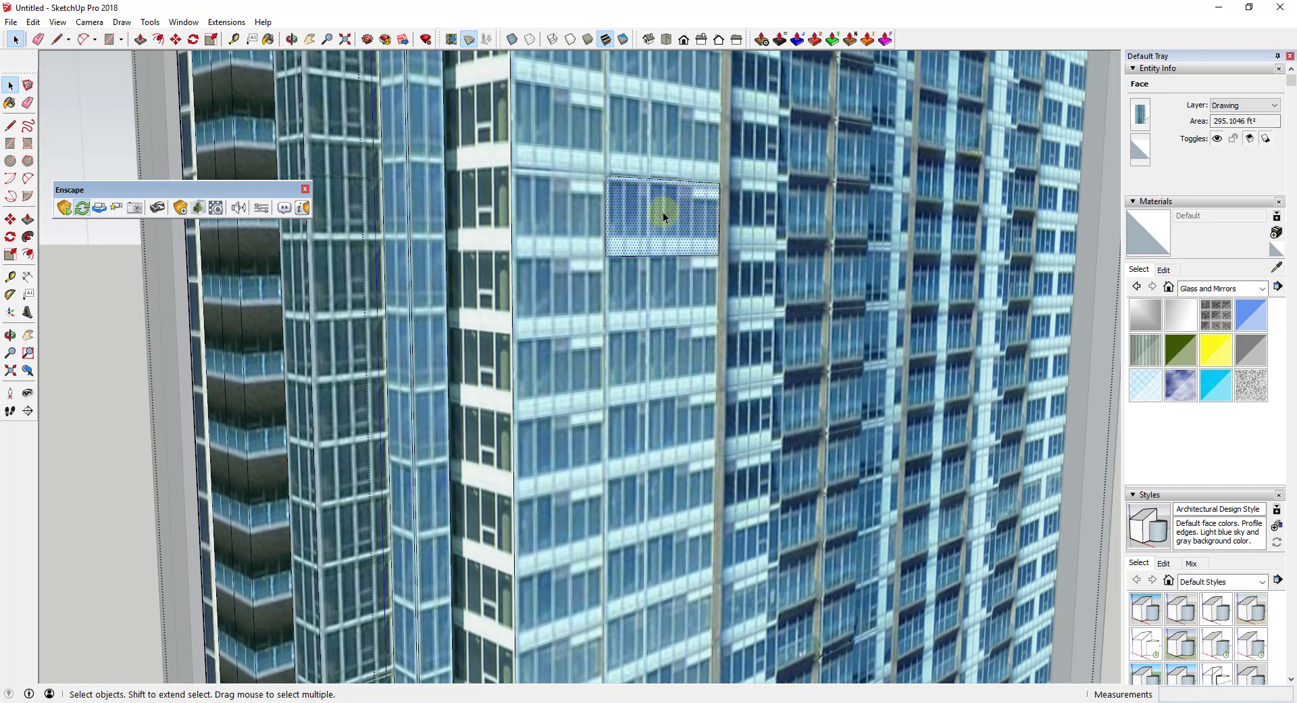
right_click(663, 216)
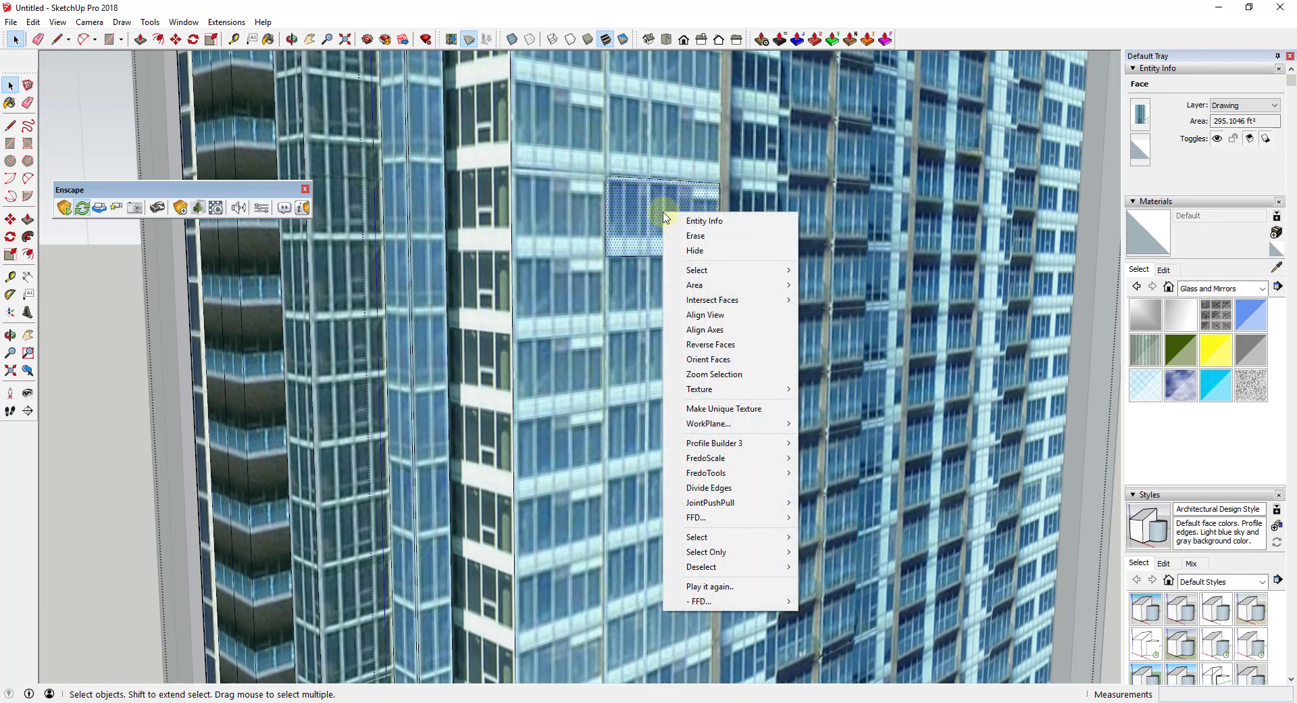
click(758, 408)
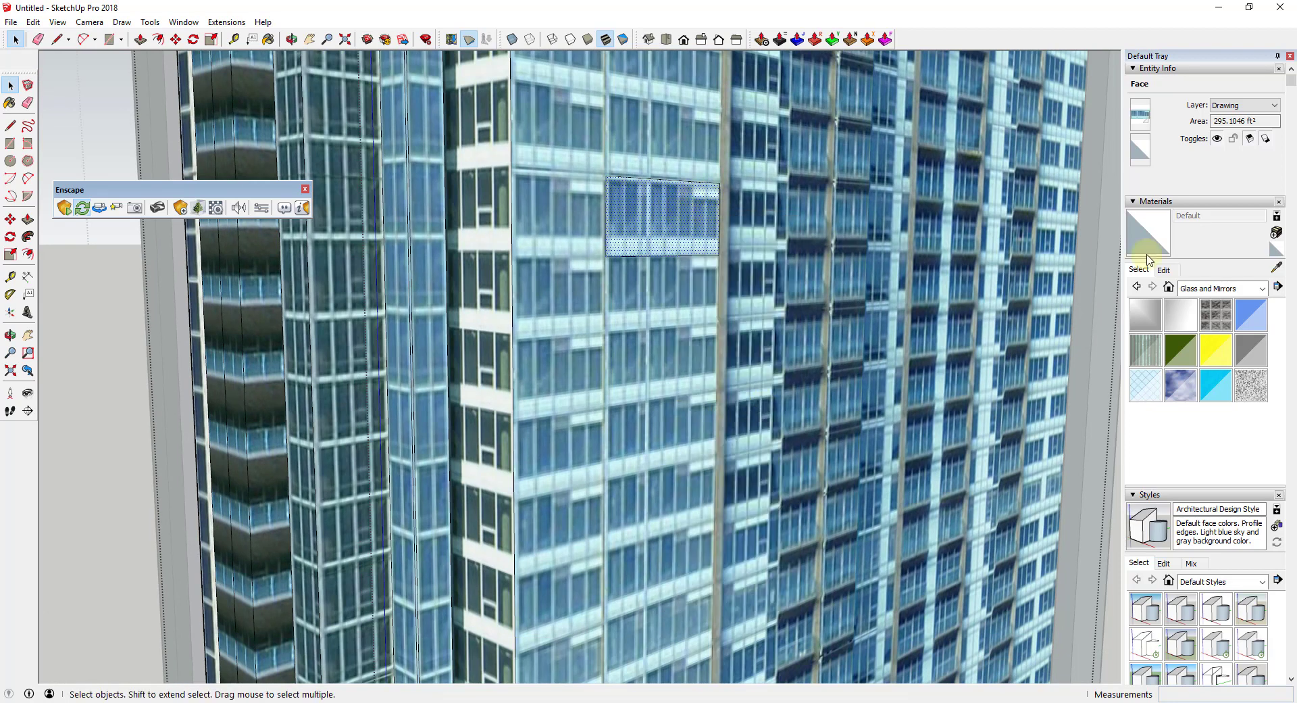
Sample the materials of the window rectangle and the surrounding facade face in turn to compare them
click(1276, 268)
click(690, 201)
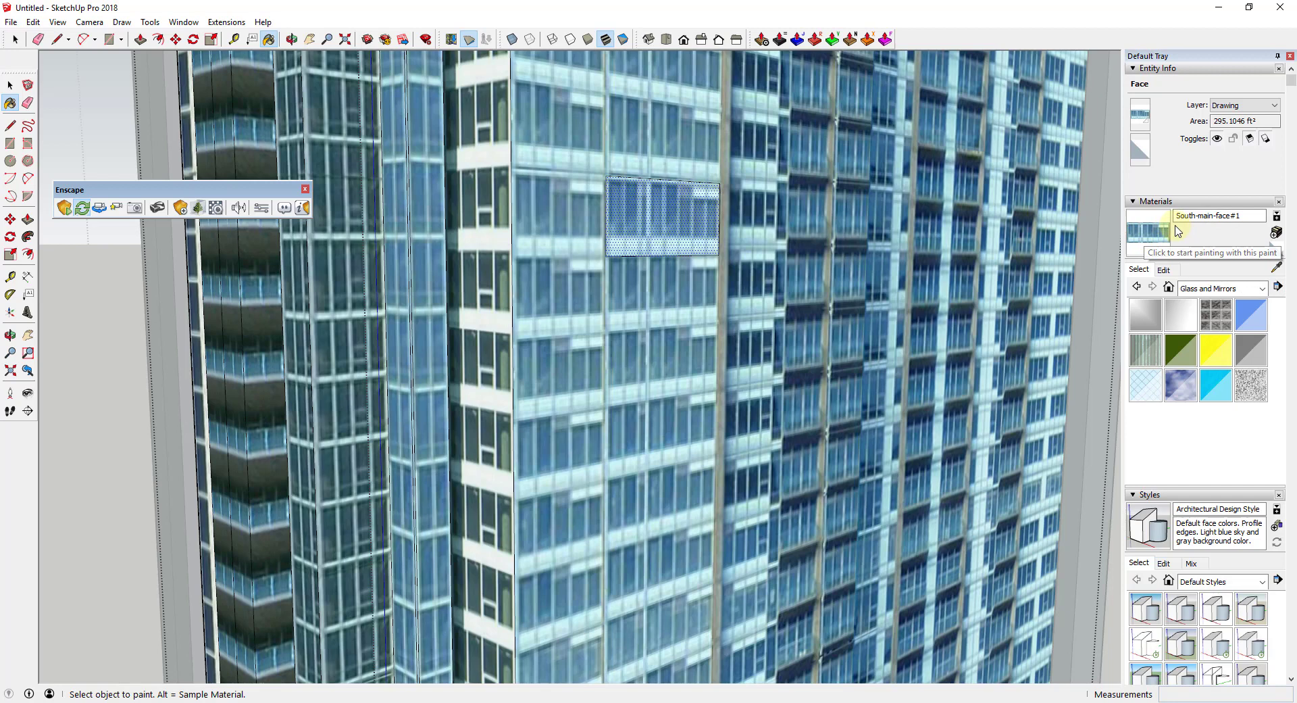
click(1277, 266)
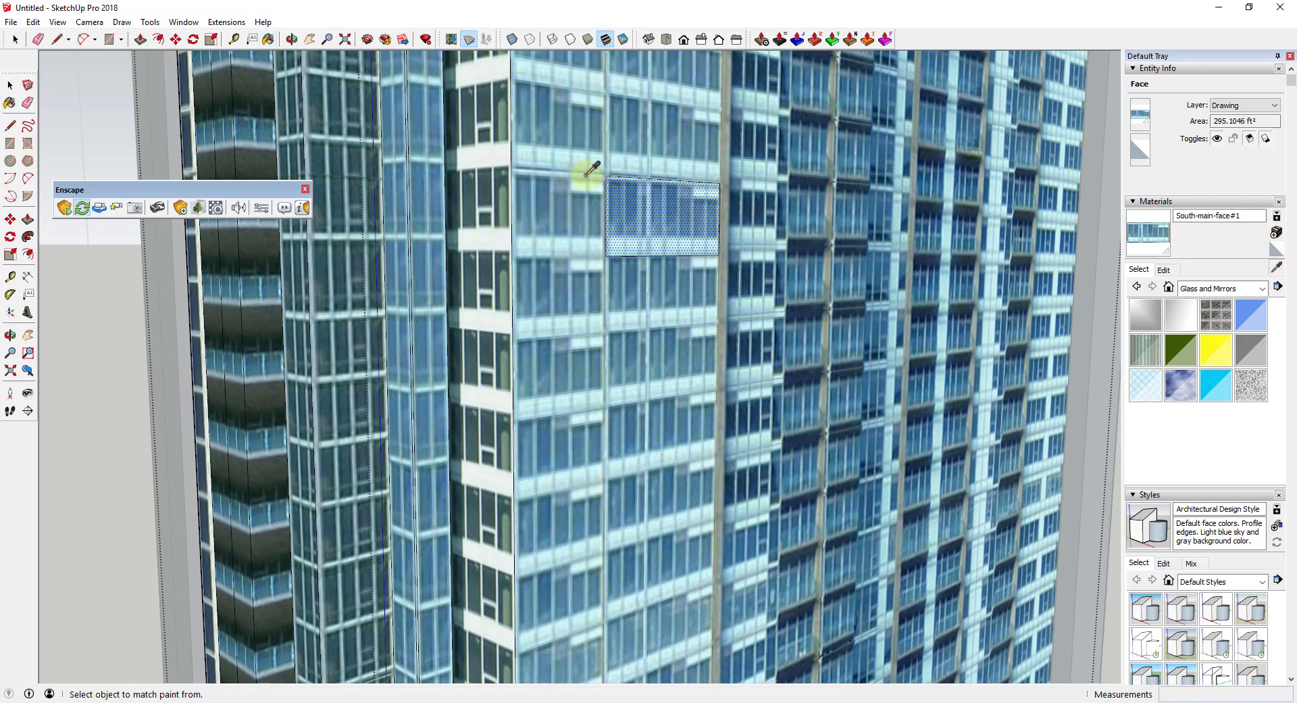
click(606, 132)
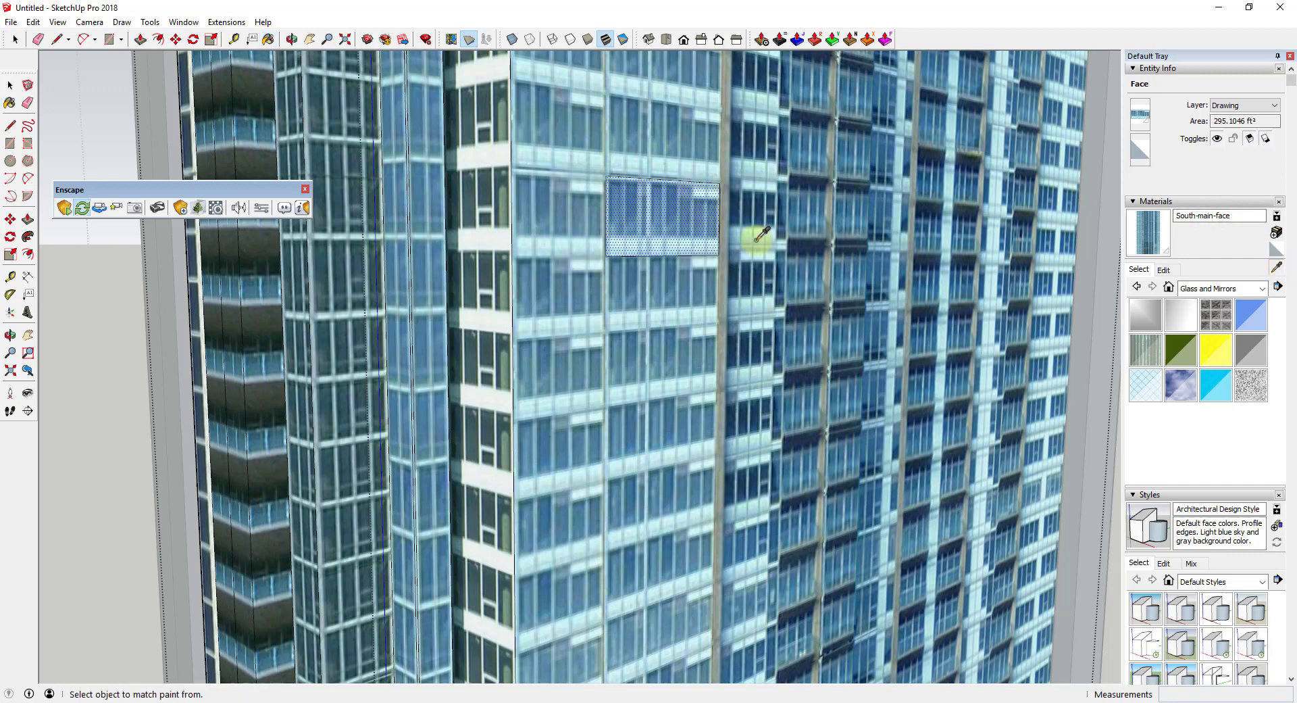
alt+click(678, 216)
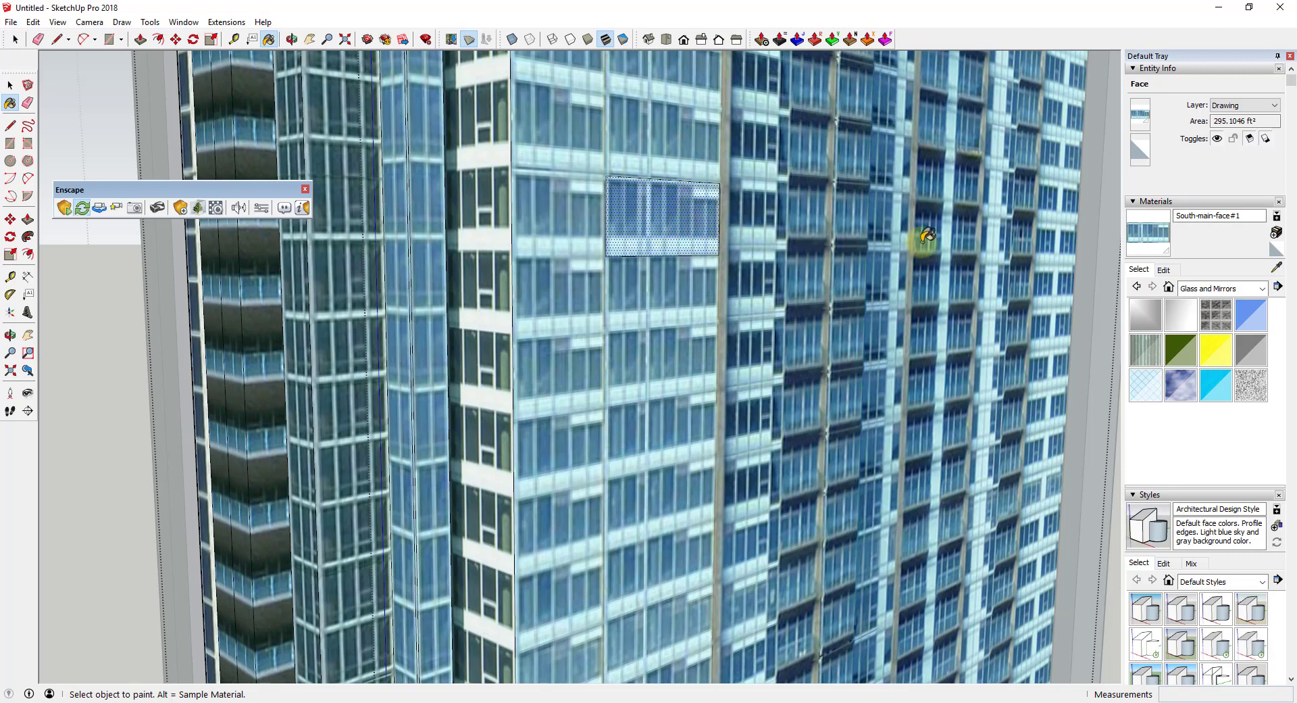
Sample the window rectangle's material and open it in the Enscape material editor, placed clear of the rectangle
click(1276, 267)
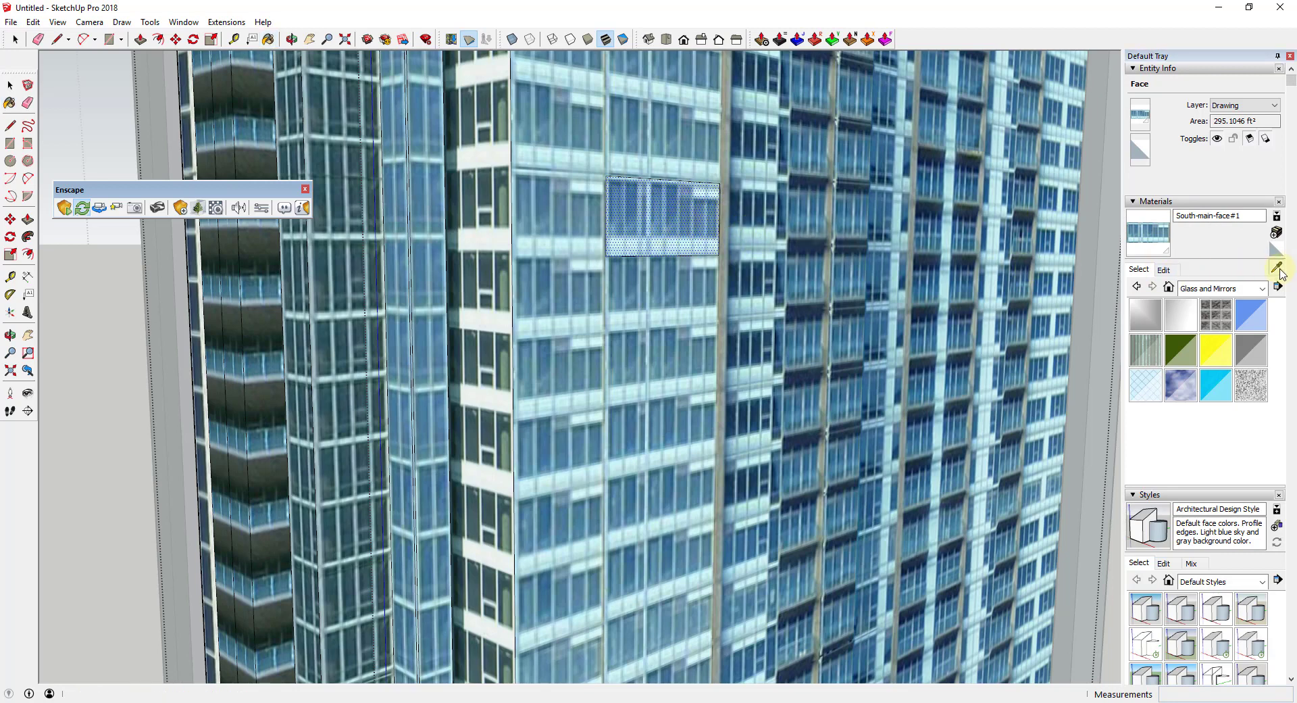
click(662, 212)
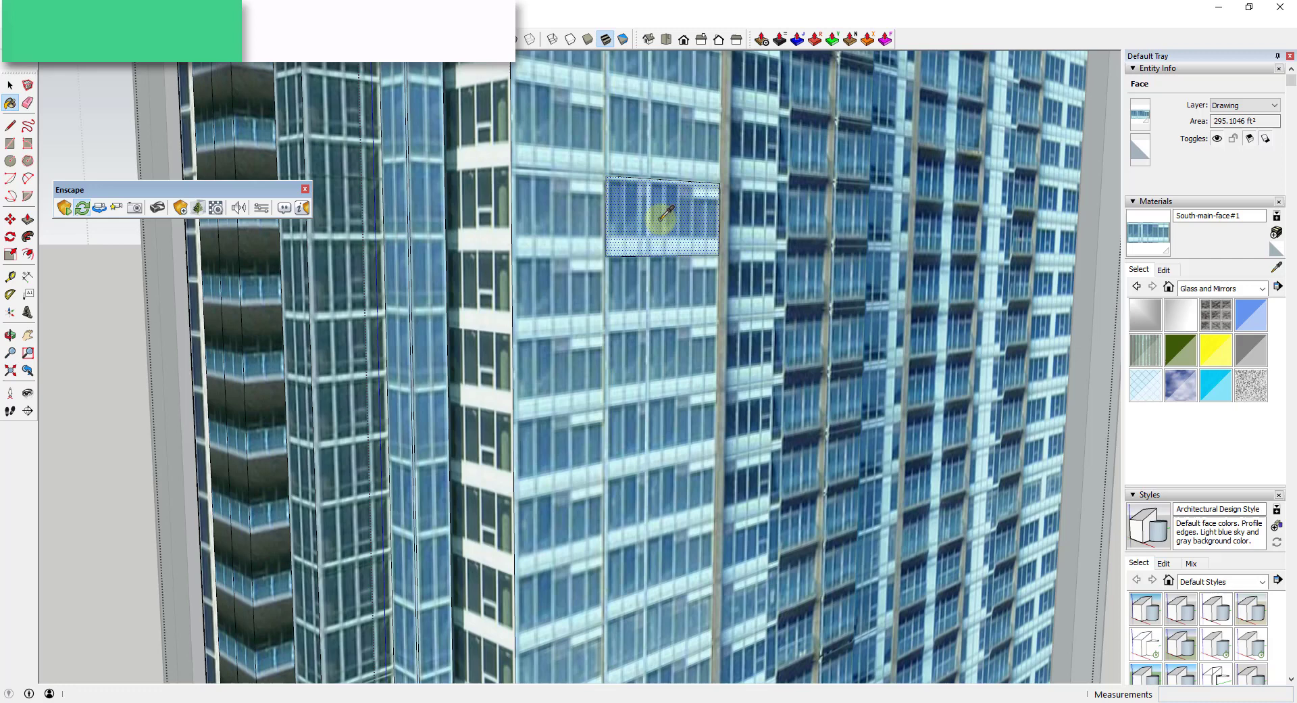
click(247, 209)
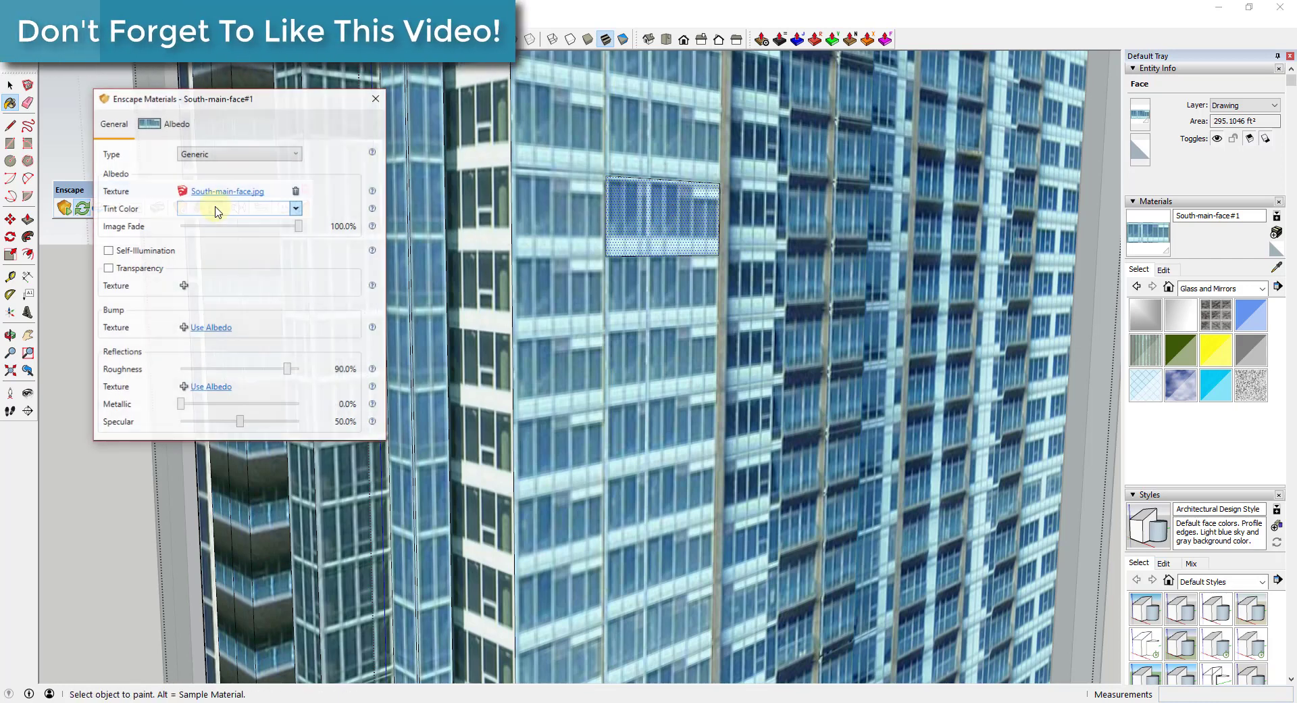
drag(213, 102, 167, 194)
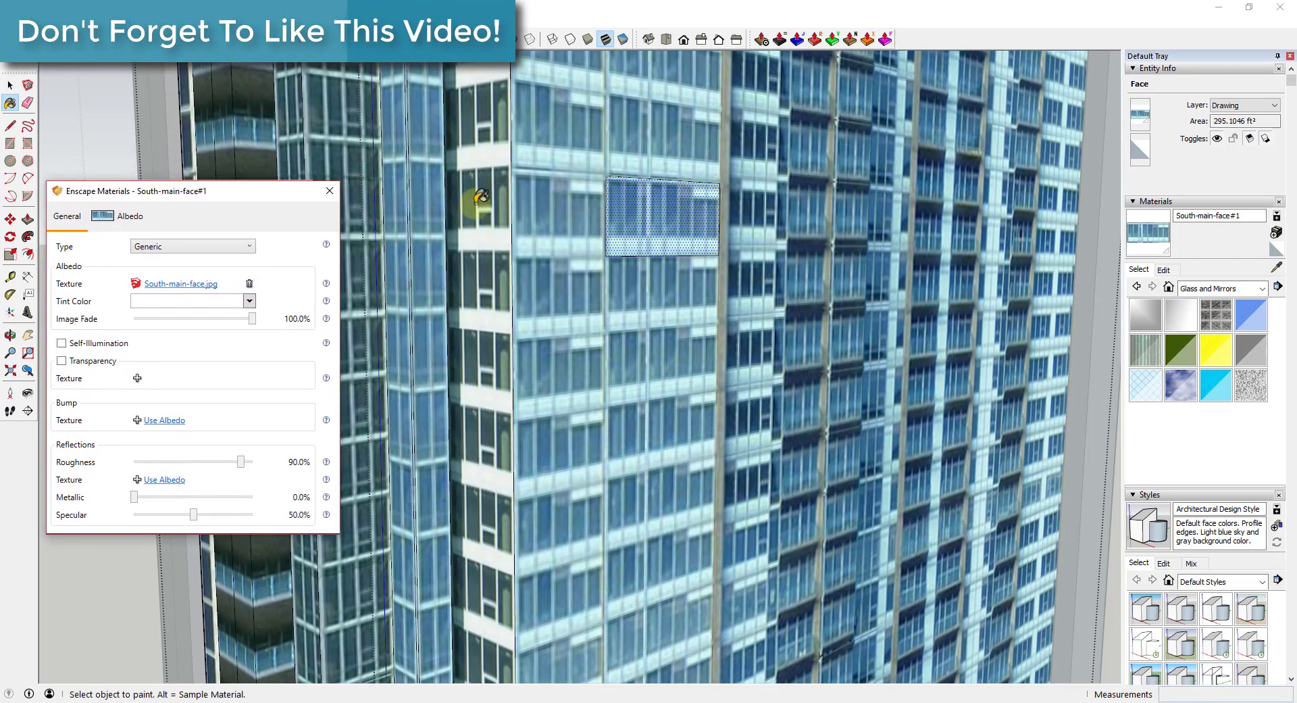
Bring the Enscape render window beside the material editor and shift the time of day further into night
drag(1296, 157, 728, 59)
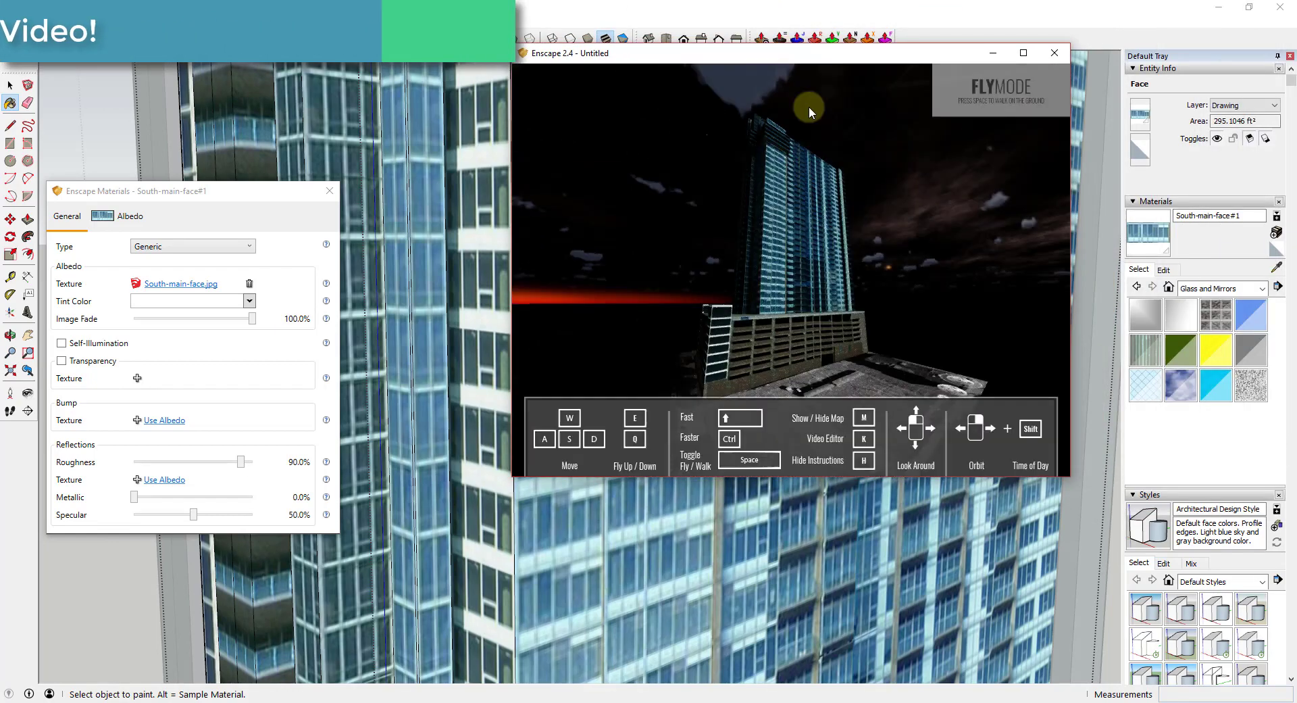
drag(863, 51, 1043, 64)
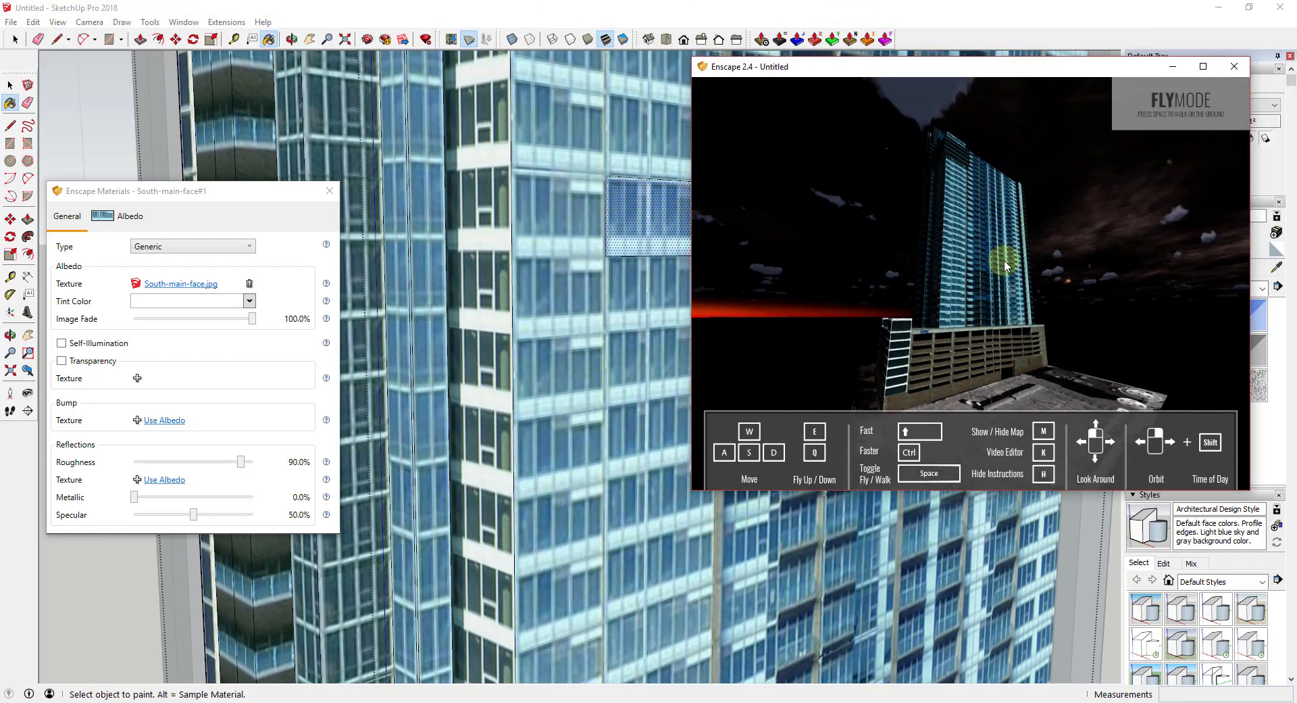
shift+right_drag(1041, 277, 1039, 278)
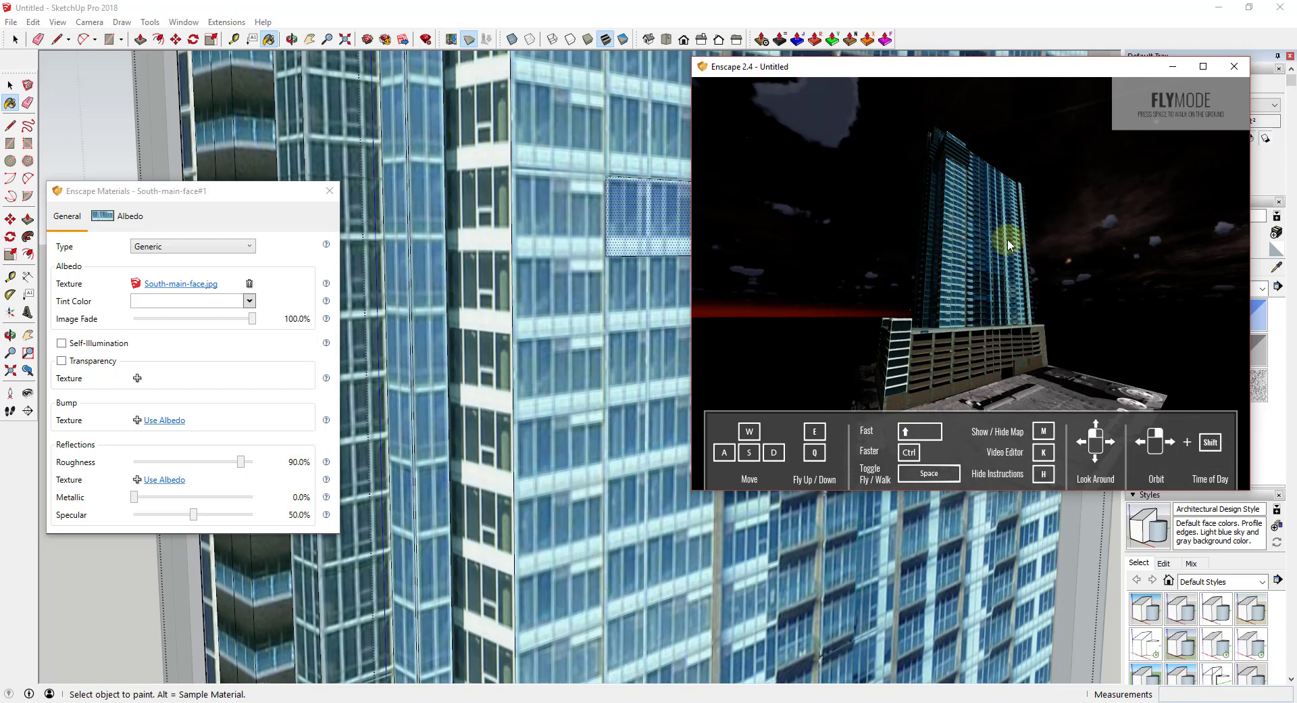
drag(1001, 76, 1056, 82)
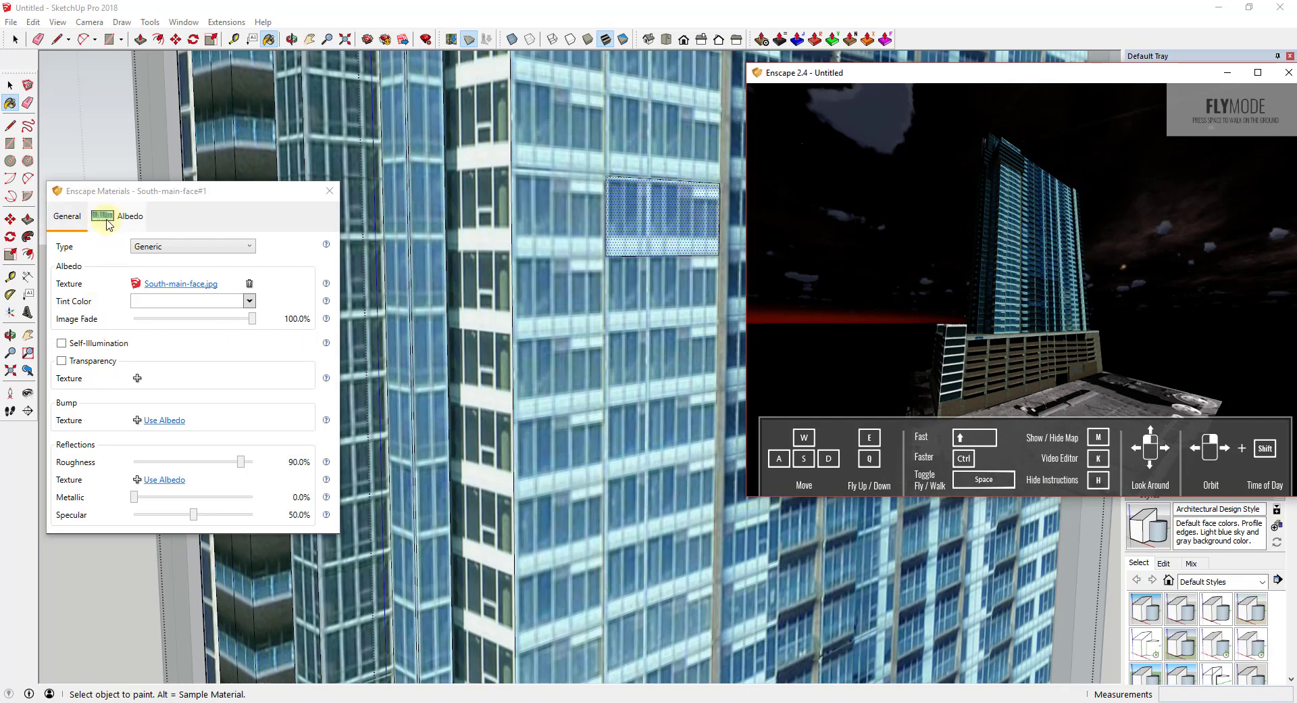
Enable Self-Illumination on the South-main-face#1 material and bring up the Enscape render to check the glow
click(61, 344)
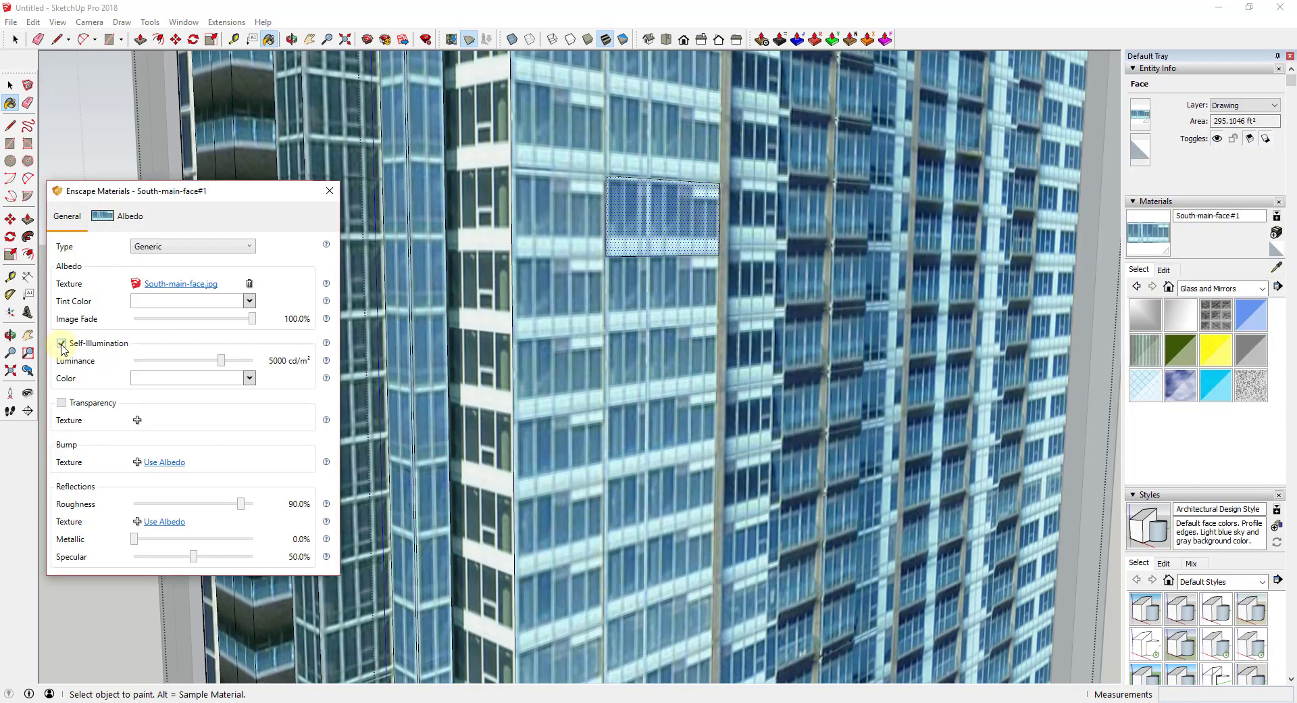
click(481, 702)
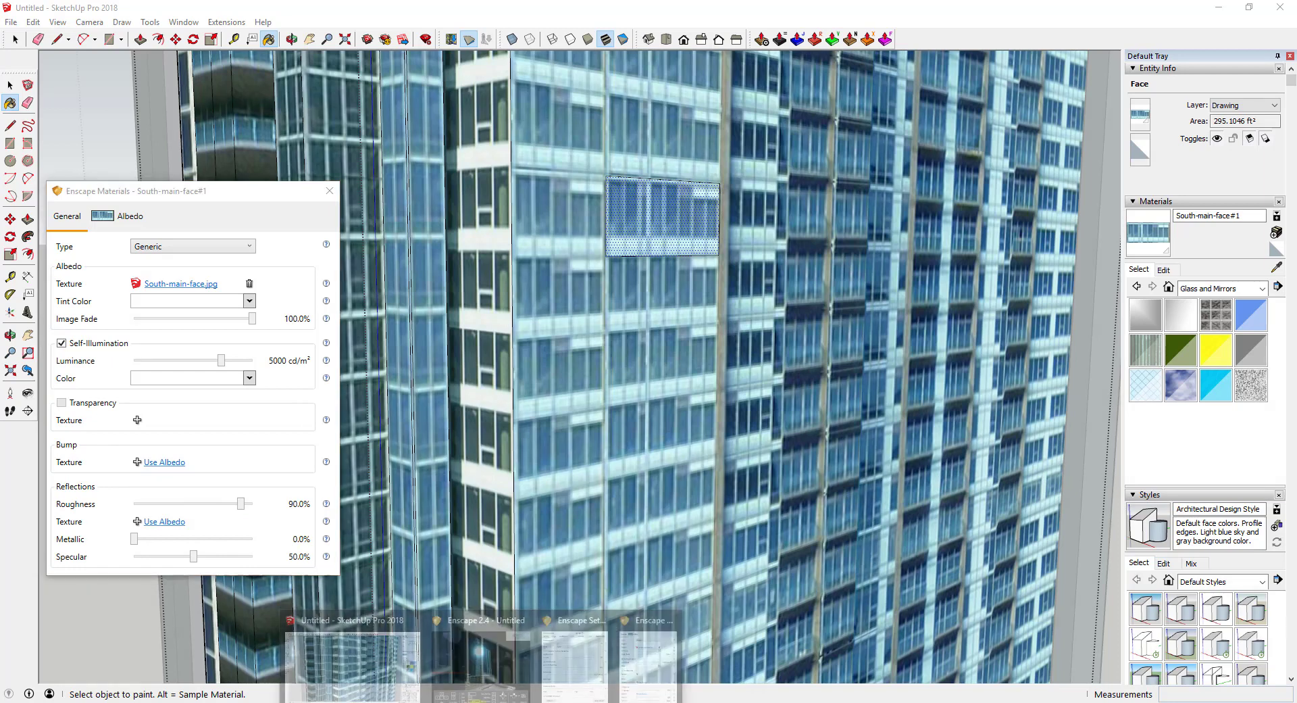
key(alt+Tab)
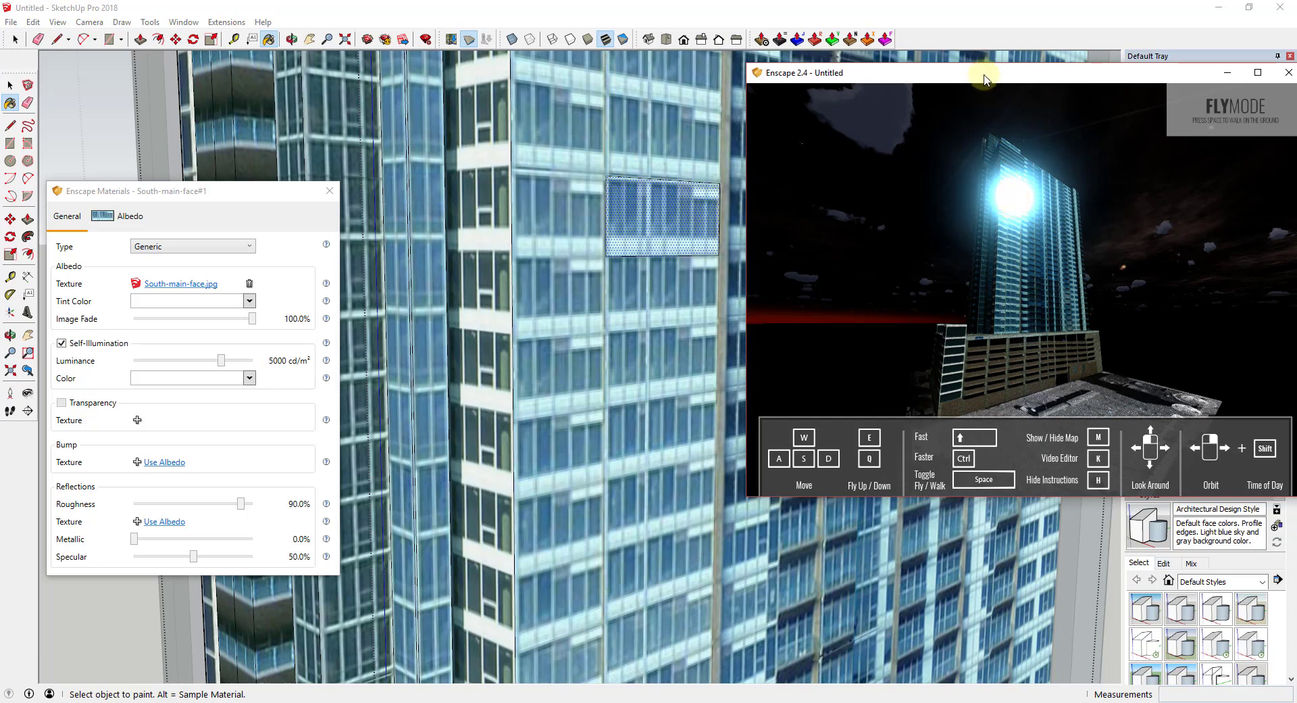
drag(950, 83, 875, 166)
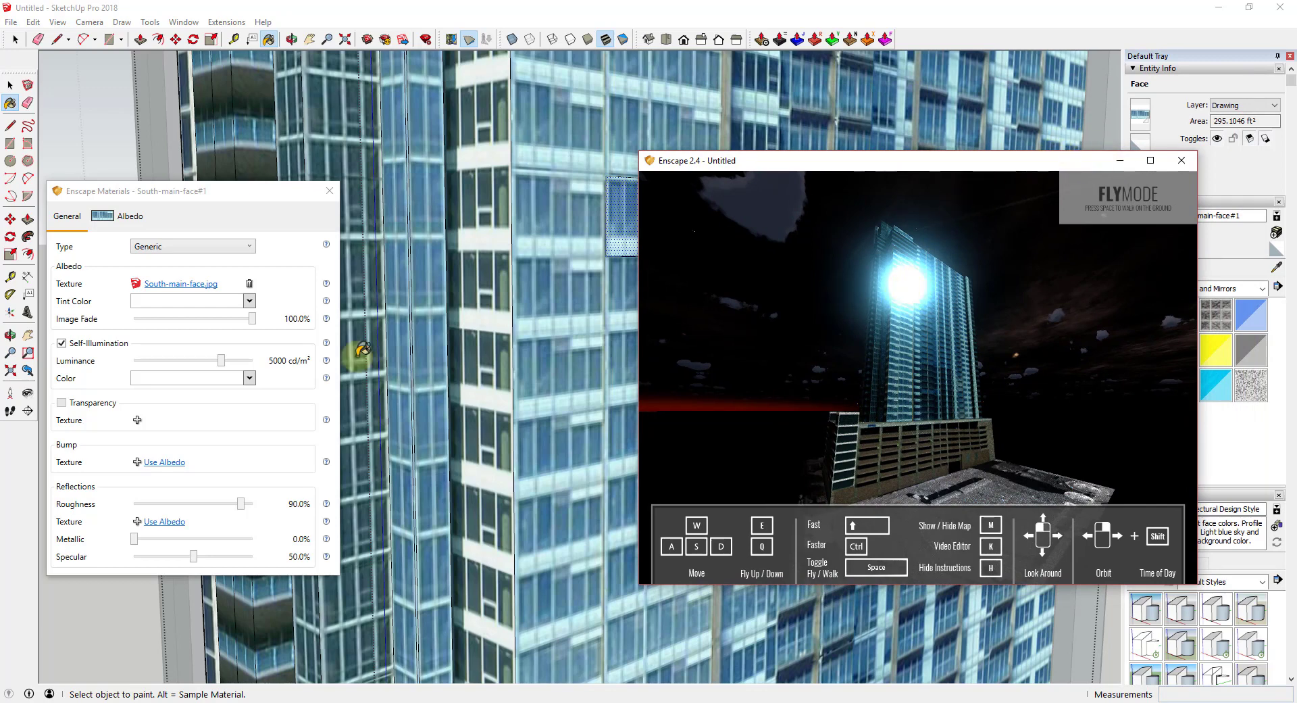
Lower the self-illumination luminance of the South-main-face#1 material to 69 cd/m² while checking it in the render
click(223, 365)
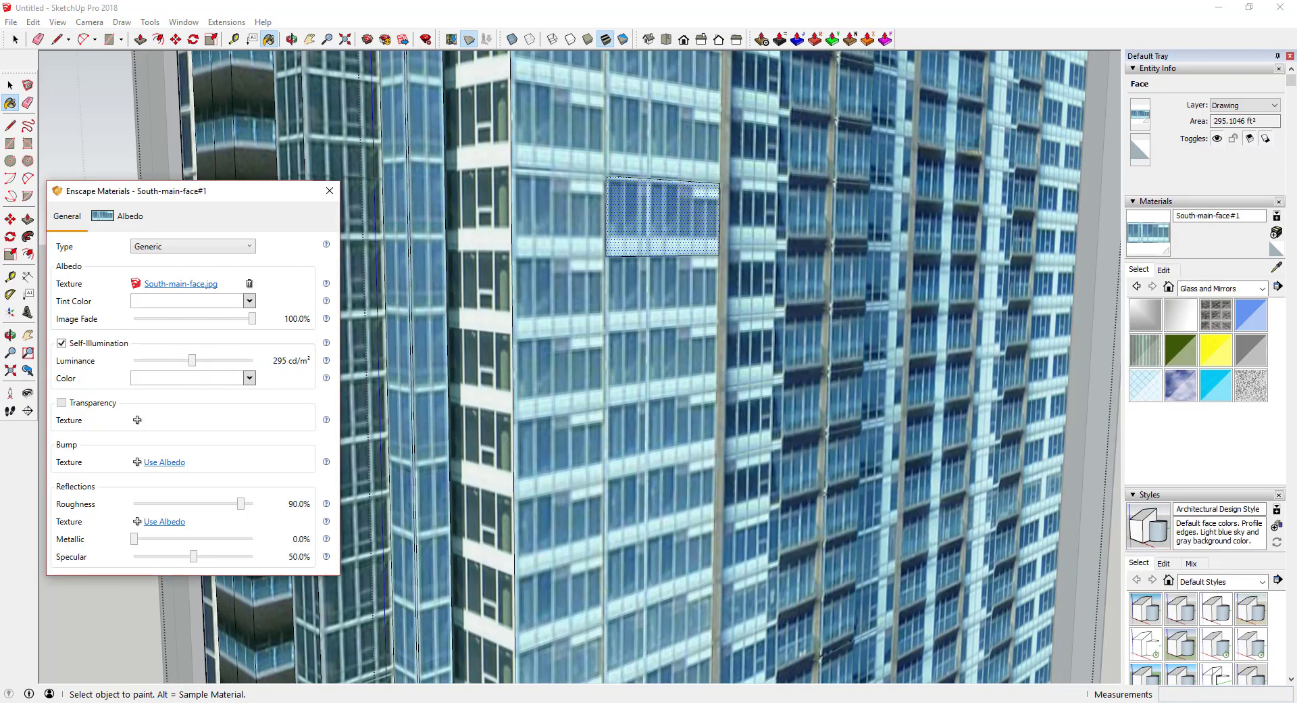
mouse_move(491, 700)
click(497, 652)
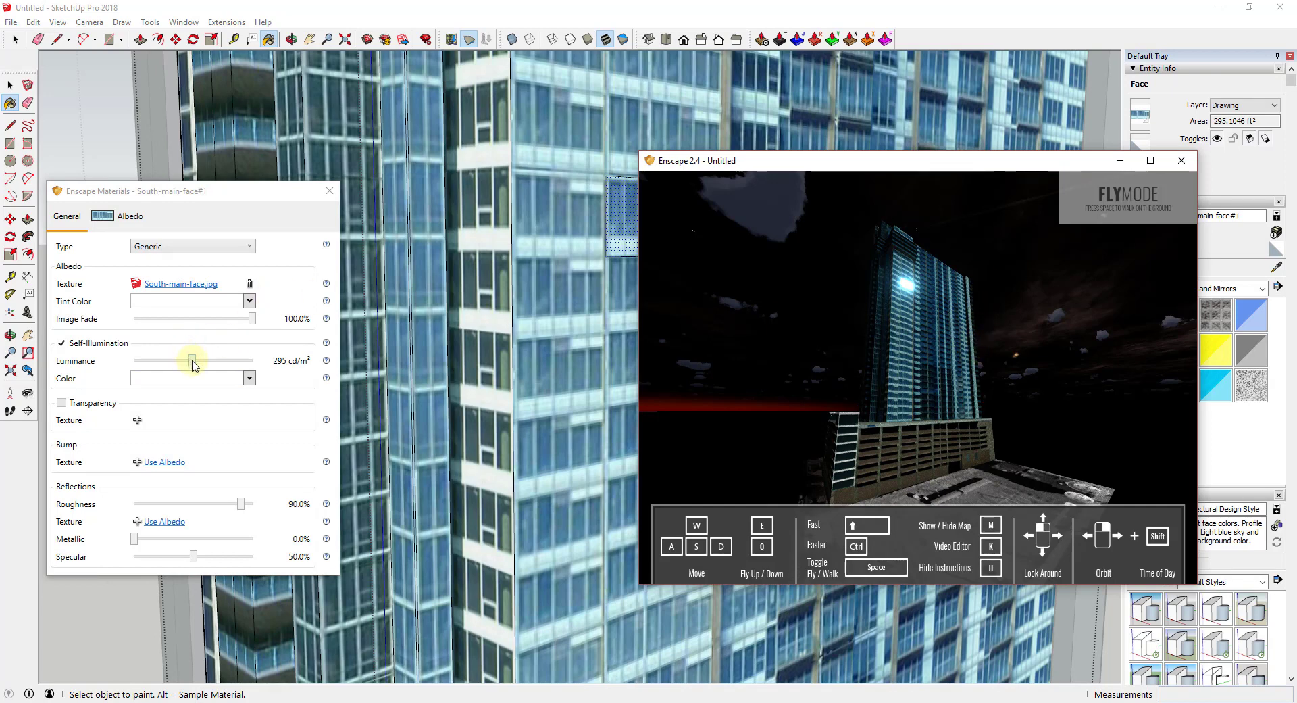
drag(192, 361, 185, 361)
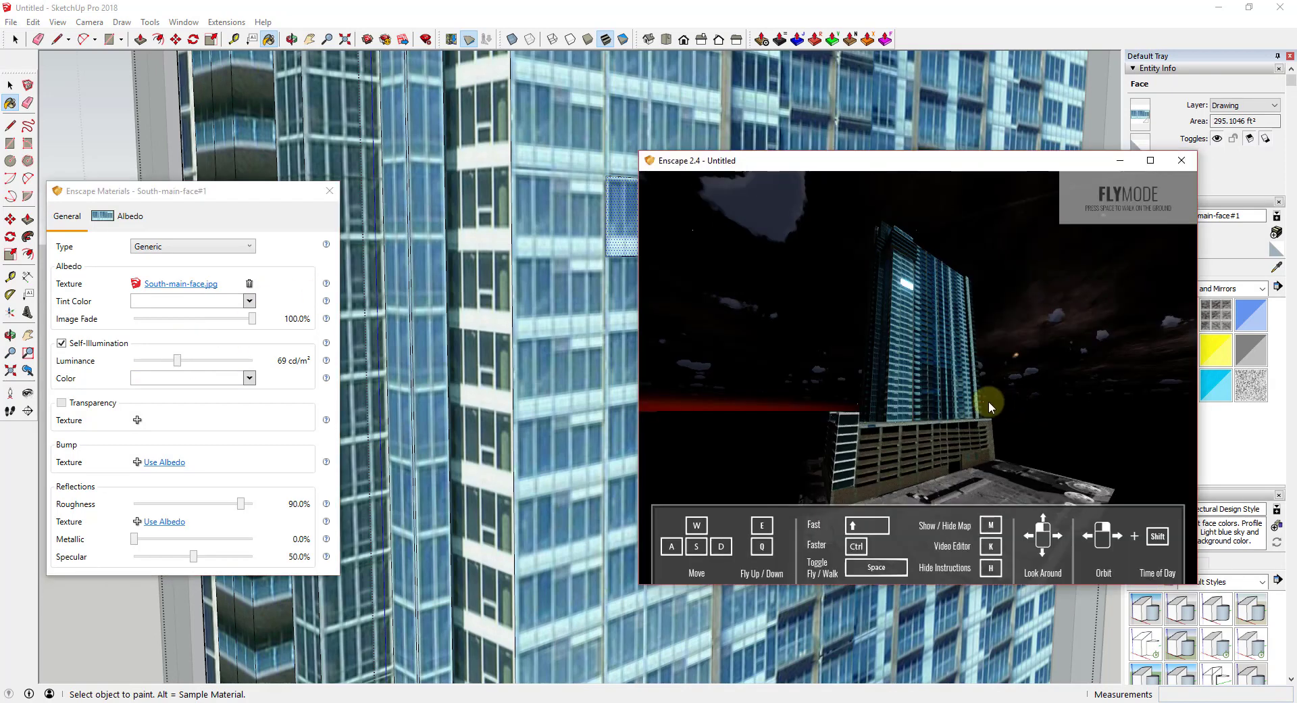
Darken the Enscape scene by shifting the time of day deeper into night, and maximize the render window
shift+right_drag(987, 400, 989, 400)
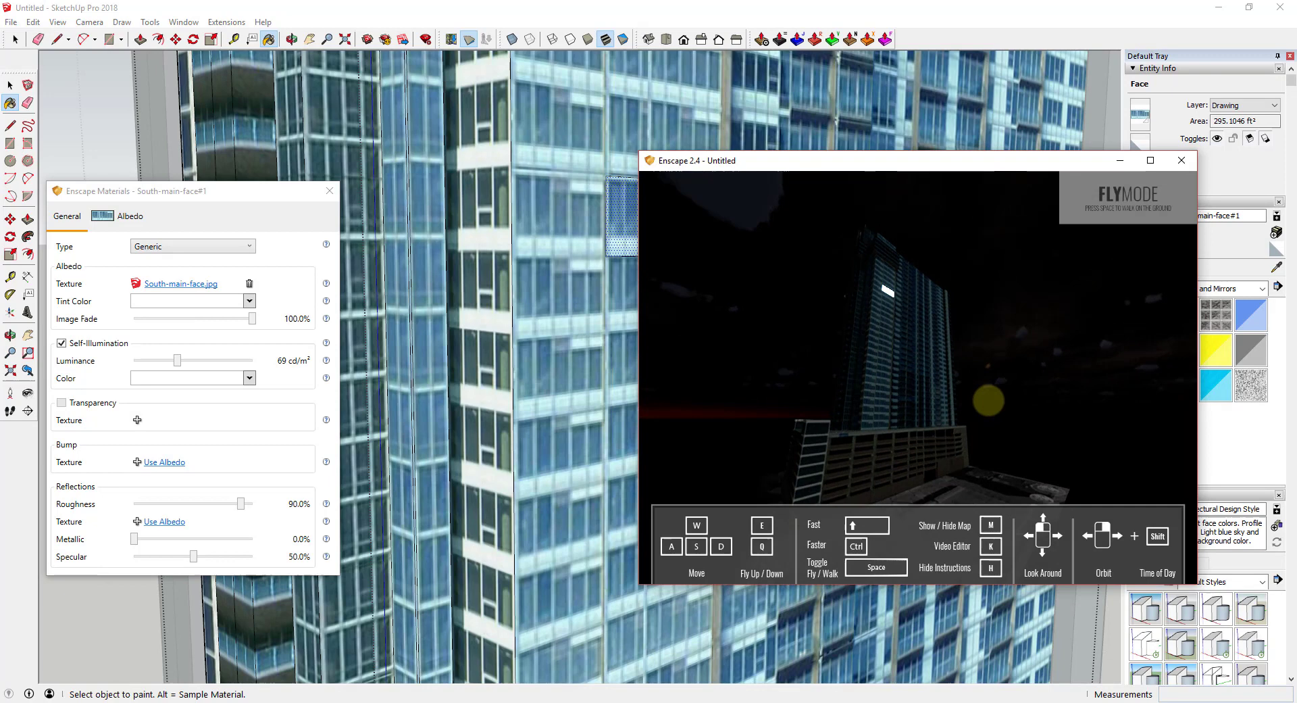
drag(988, 400, 989, 400)
double_click(925, 162)
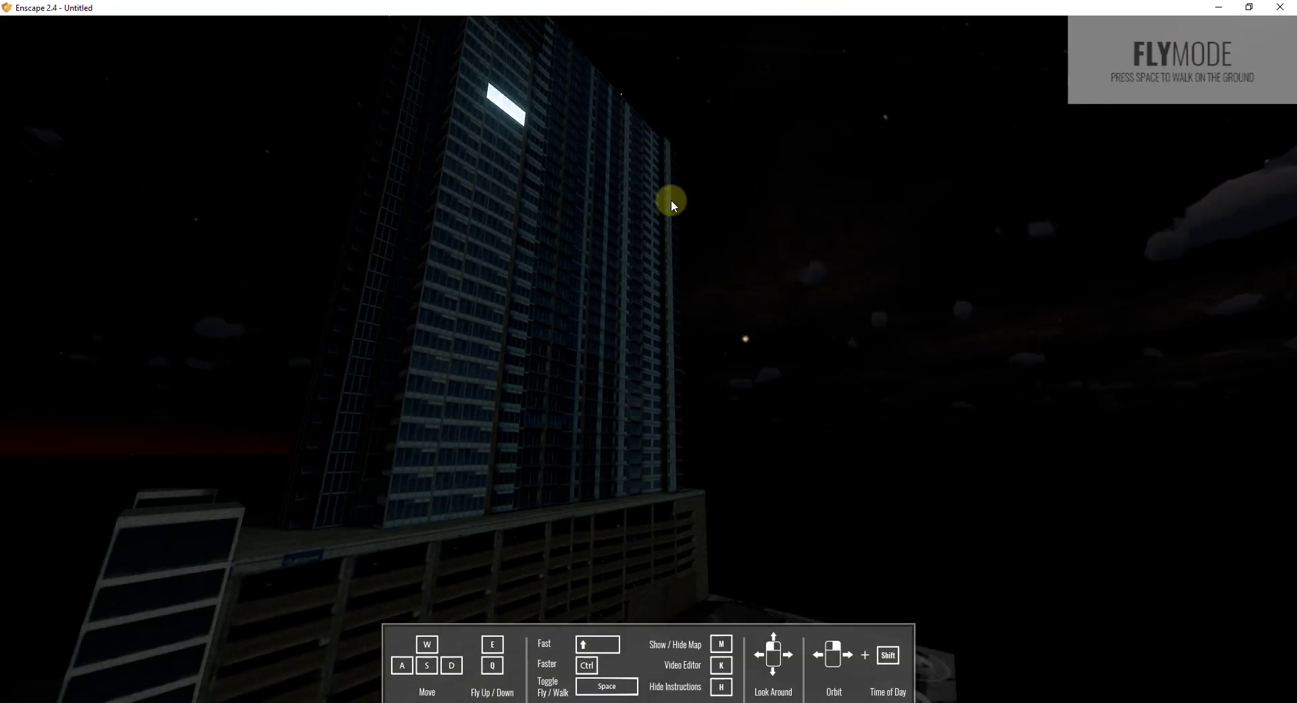
Set the Enscape exposure brightness to 41% with Auto Exposure on, and move the camera back from the tower
drag(888, 317, 1019, 196)
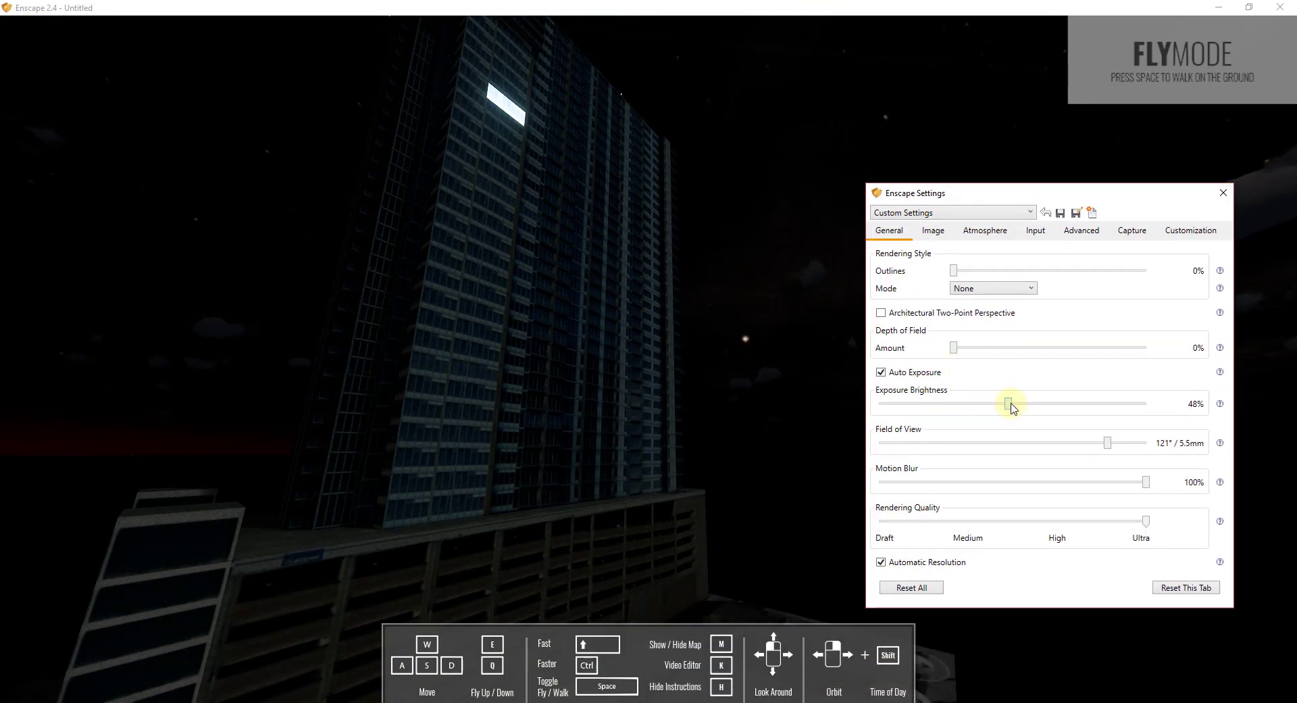
click(917, 374)
mouse_move(994, 403)
mouse_down()
mouse_move(1112, 414)
mouse_move(989, 405)
mouse_up()
click(906, 376)
drag(788, 366, 779, 332)
key(s)
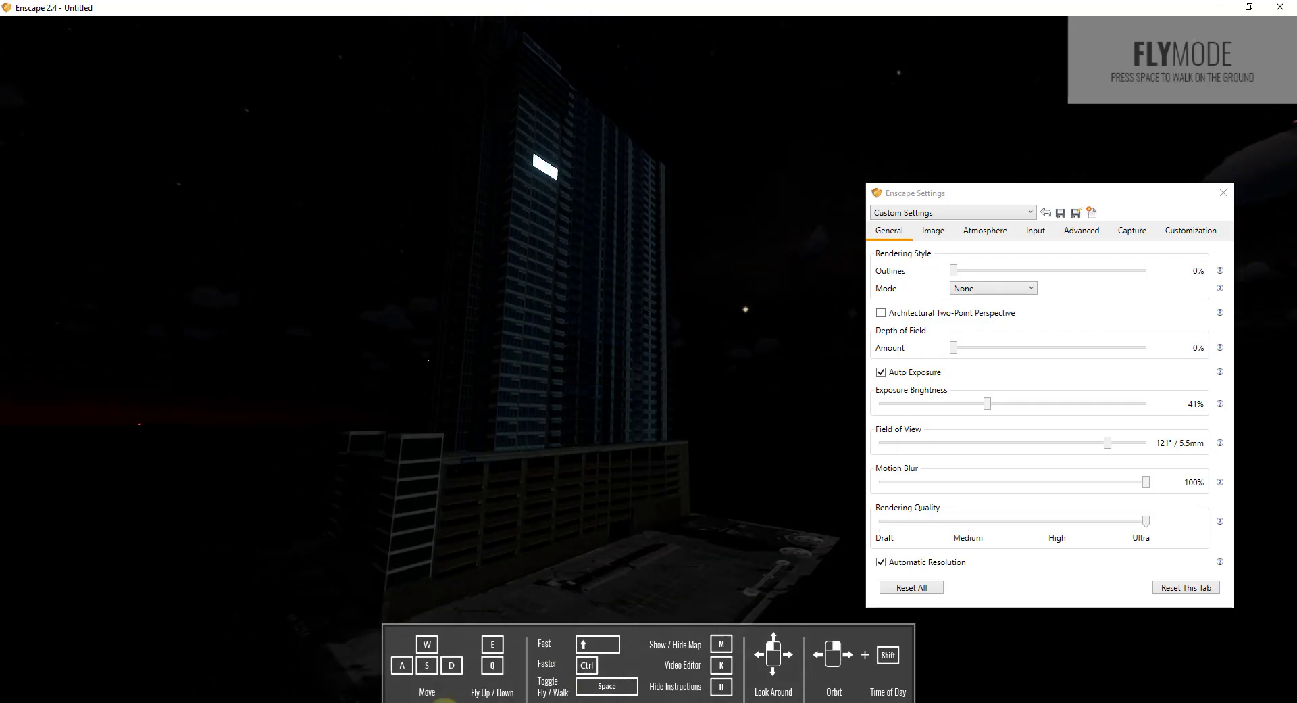
Set the South-main-face#1 luminance to 38 cd/m² and check the lit window in the Enscape render
mouse_move(605, 696)
click(676, 666)
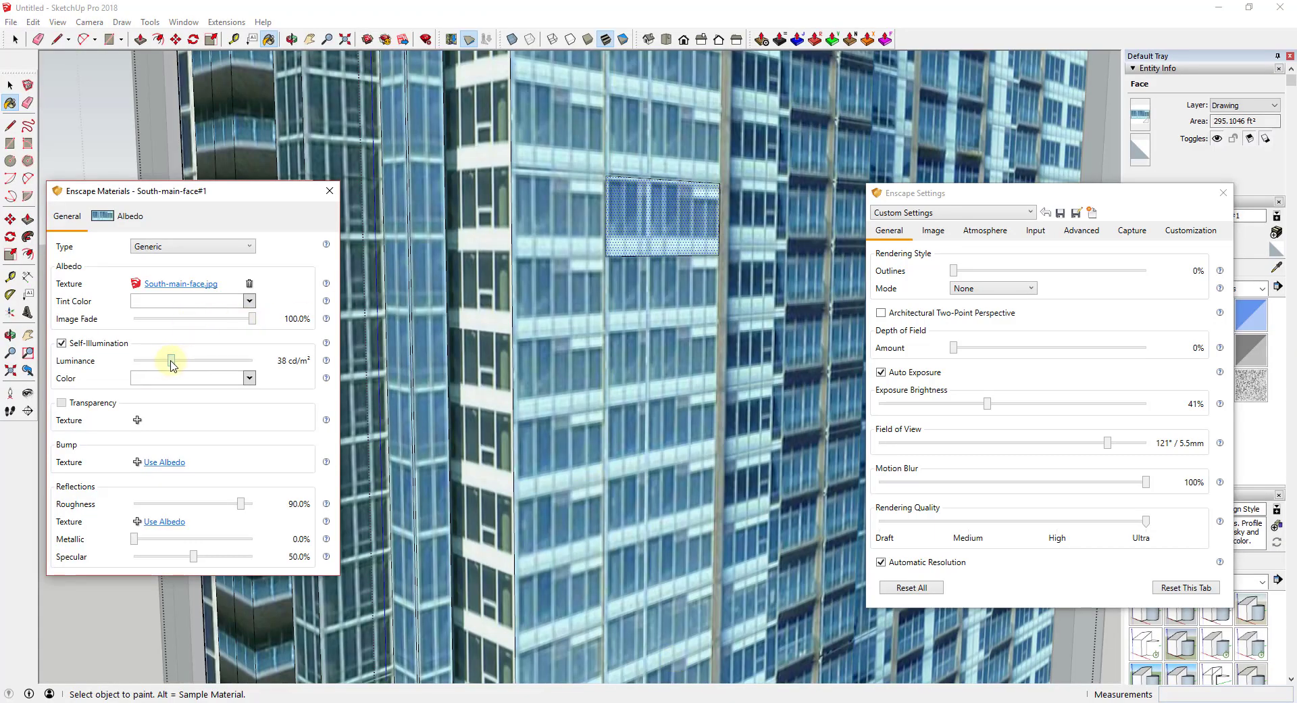
mouse_move(476, 696)
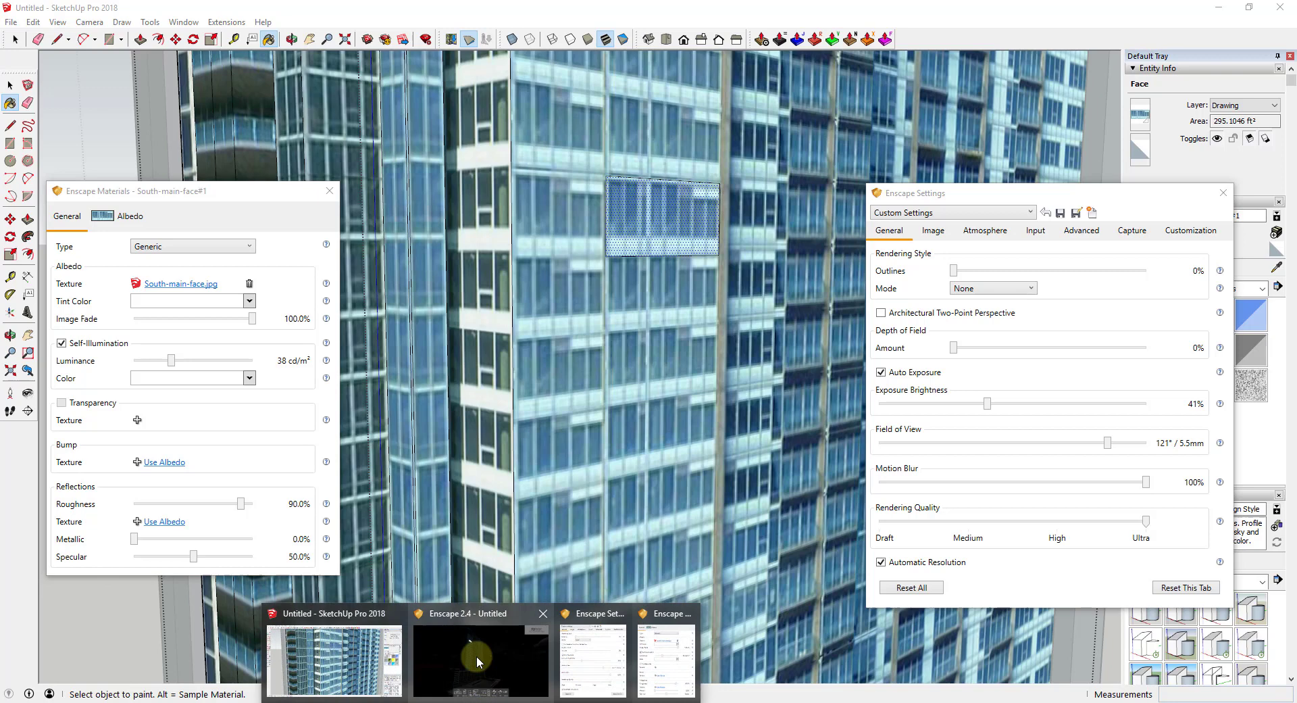
click(477, 655)
drag(649, 335, 648, 336)
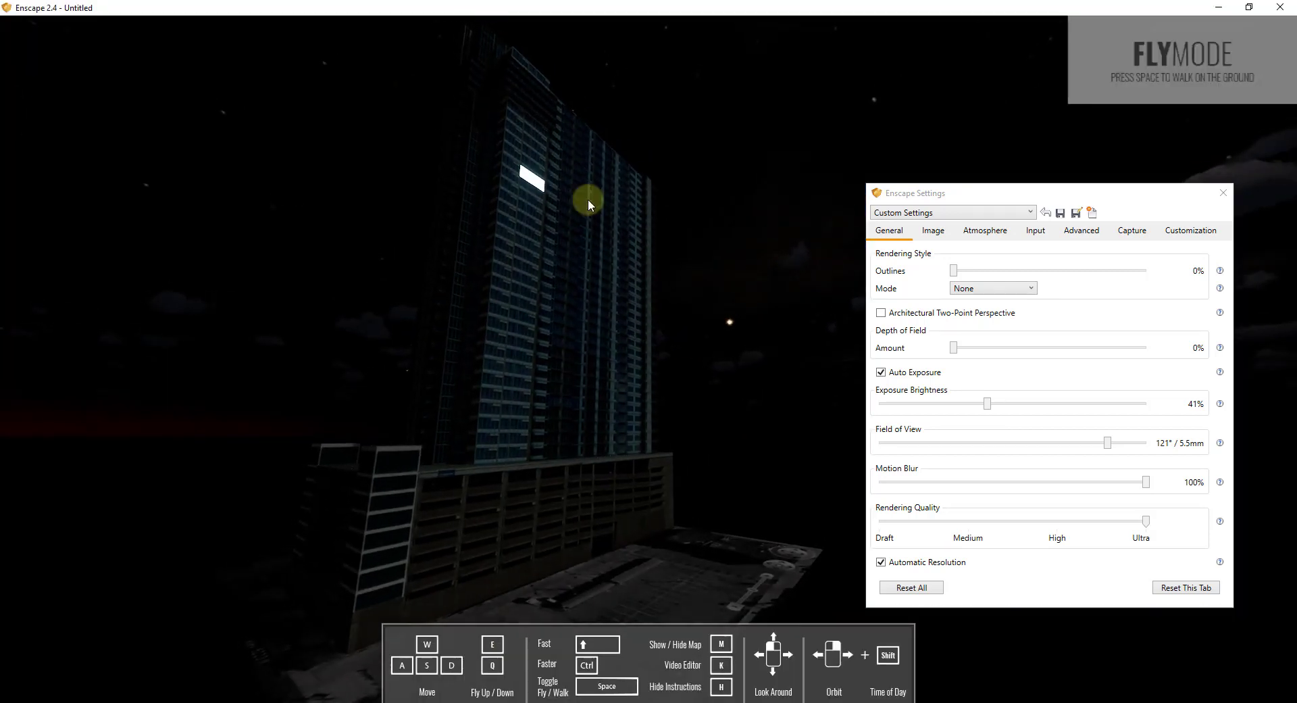
click(988, 409)
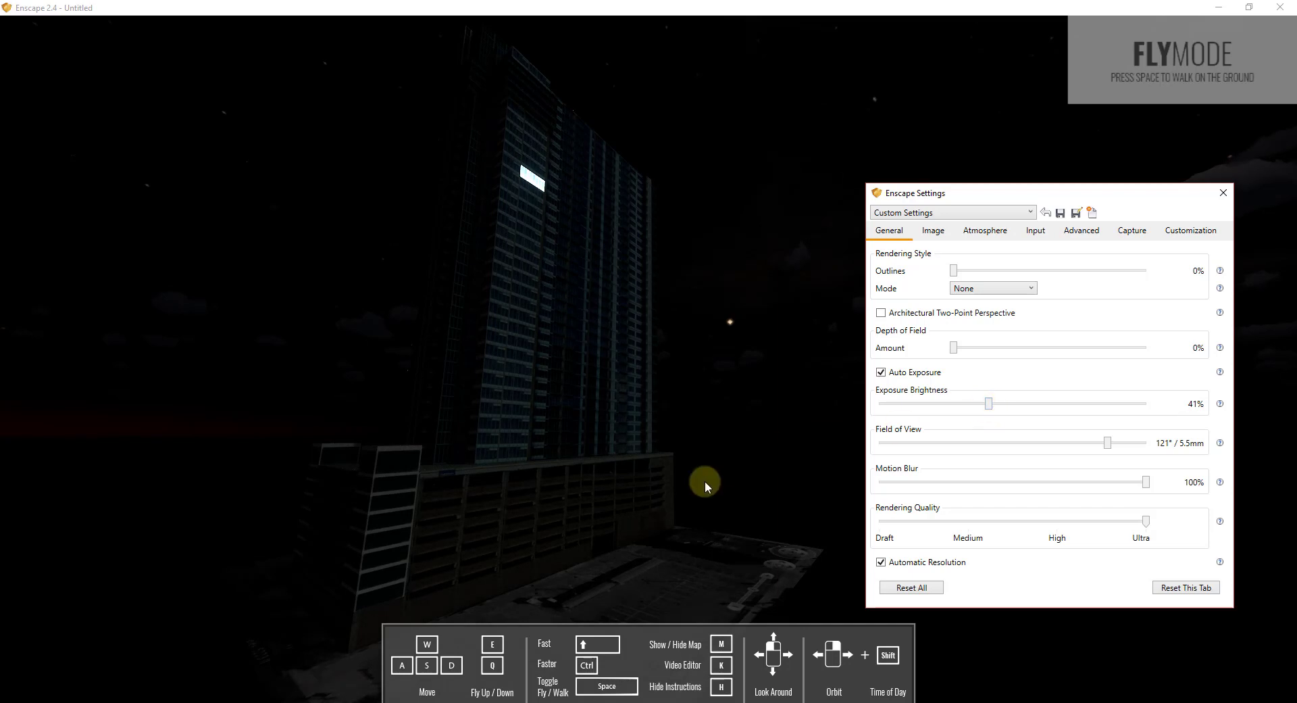
drag(556, 239, 561, 240)
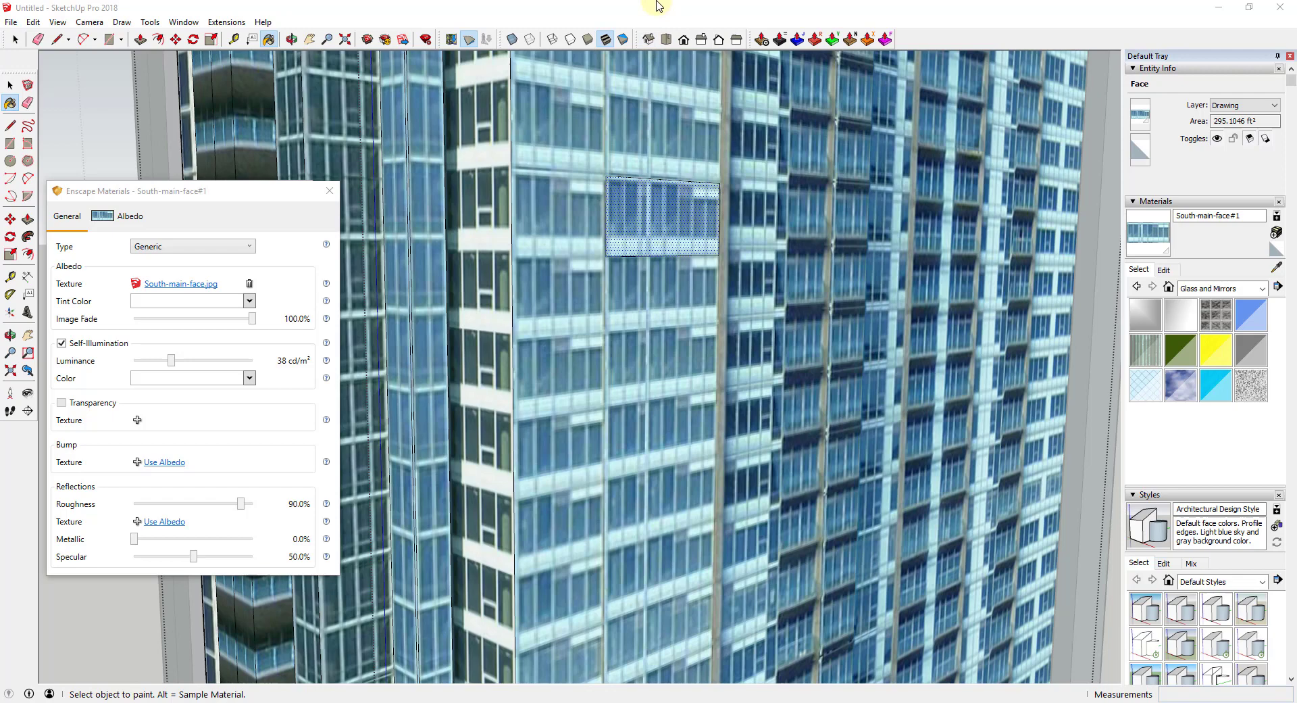
Select the window rectangle's face together with its four bounding edges in SketchUp
key(space)
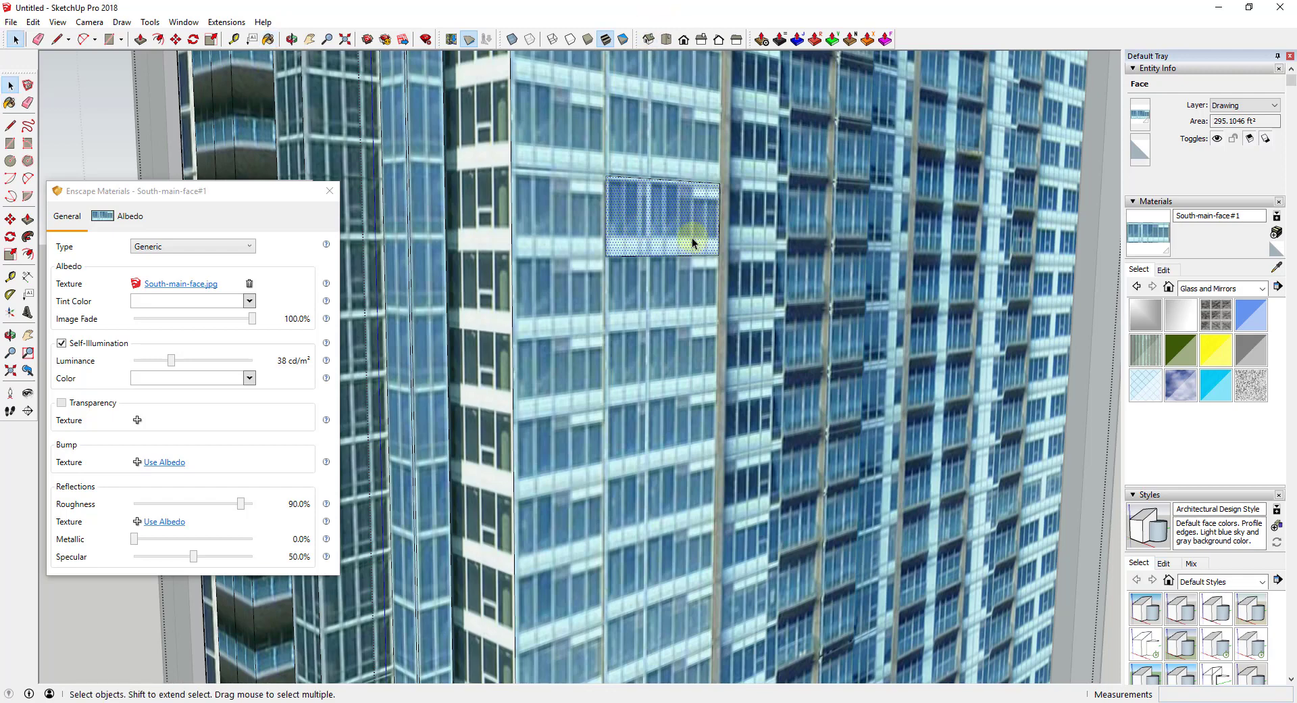
scroll(676, 238, down, 3)
scroll(647, 236, up, 3)
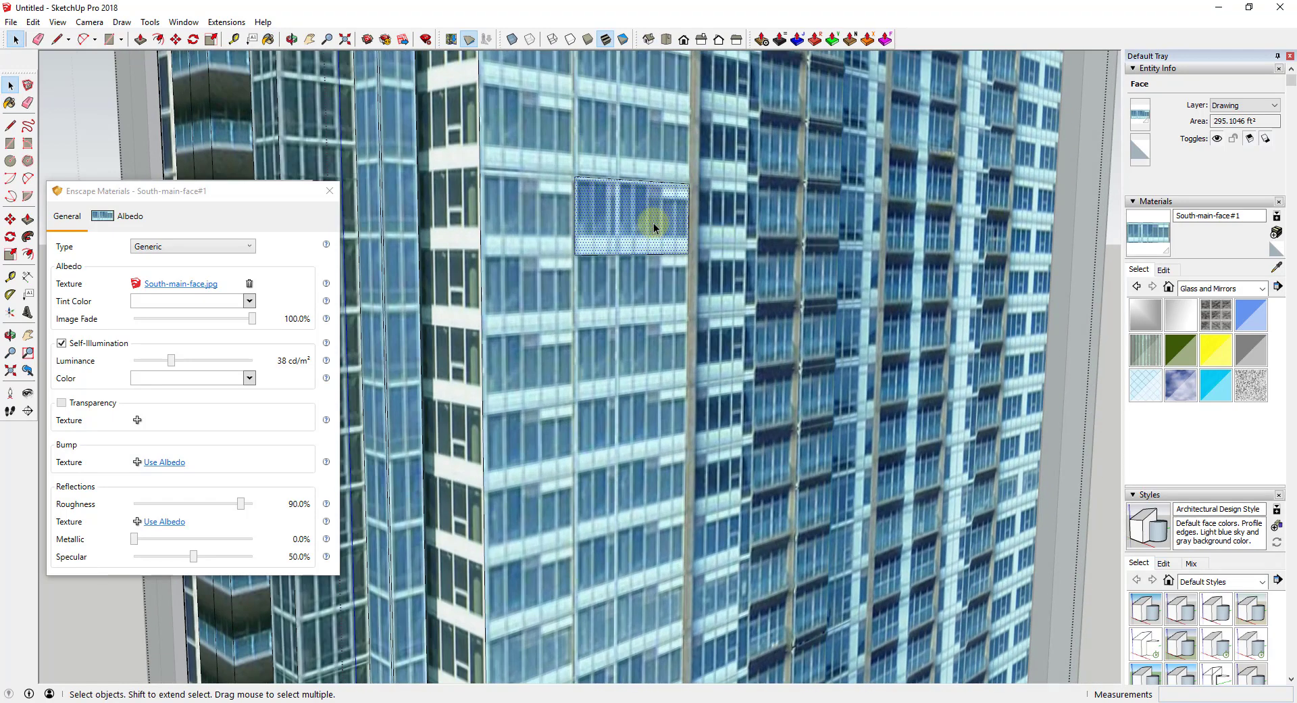
double_click(653, 221)
shift+click(647, 221)
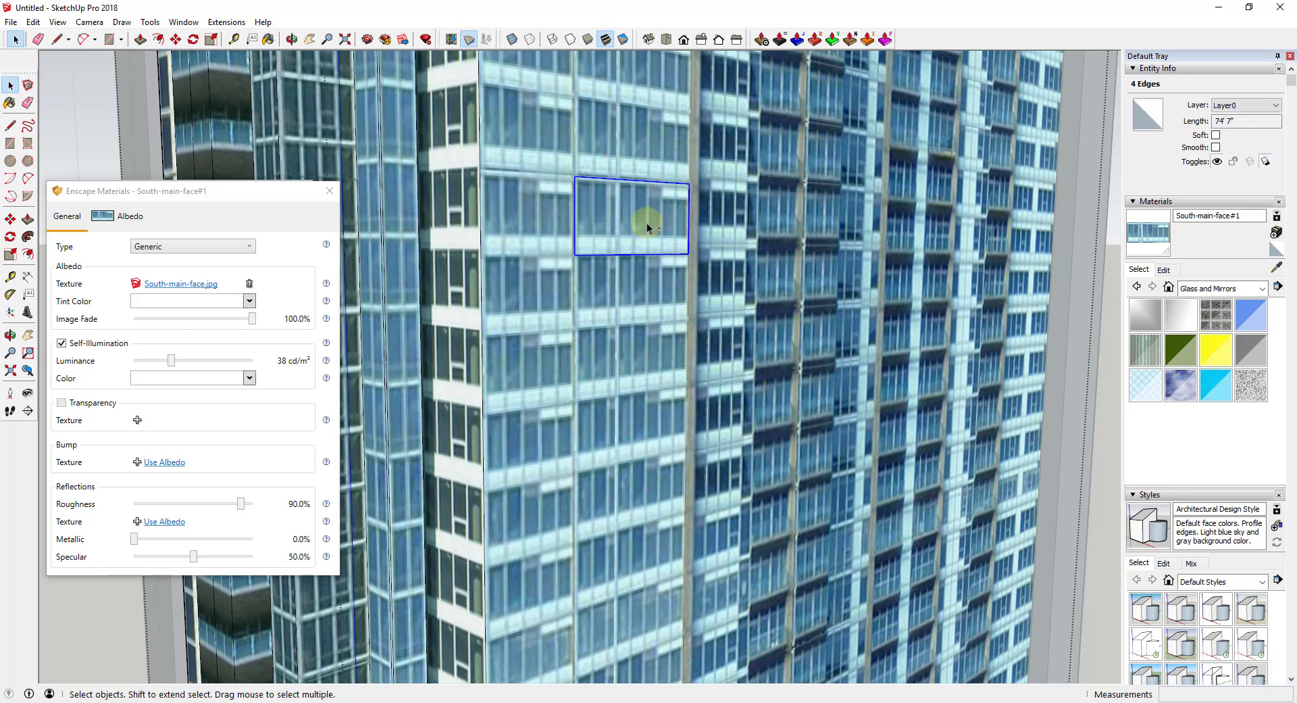
shift+click(647, 222)
Copy the lit window rectangle about 22' 3 1/2" straight down the facade onto the window bay two floors lower
scroll(648, 227, down, 2)
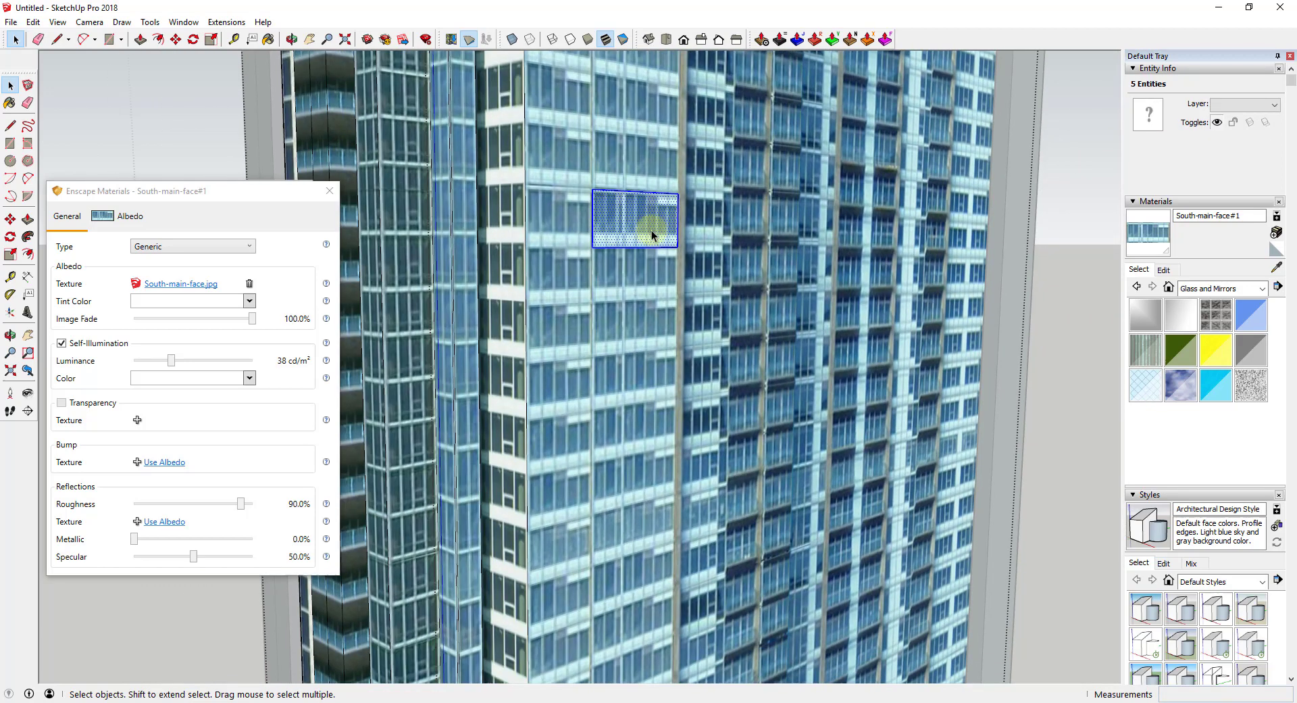
key(m)
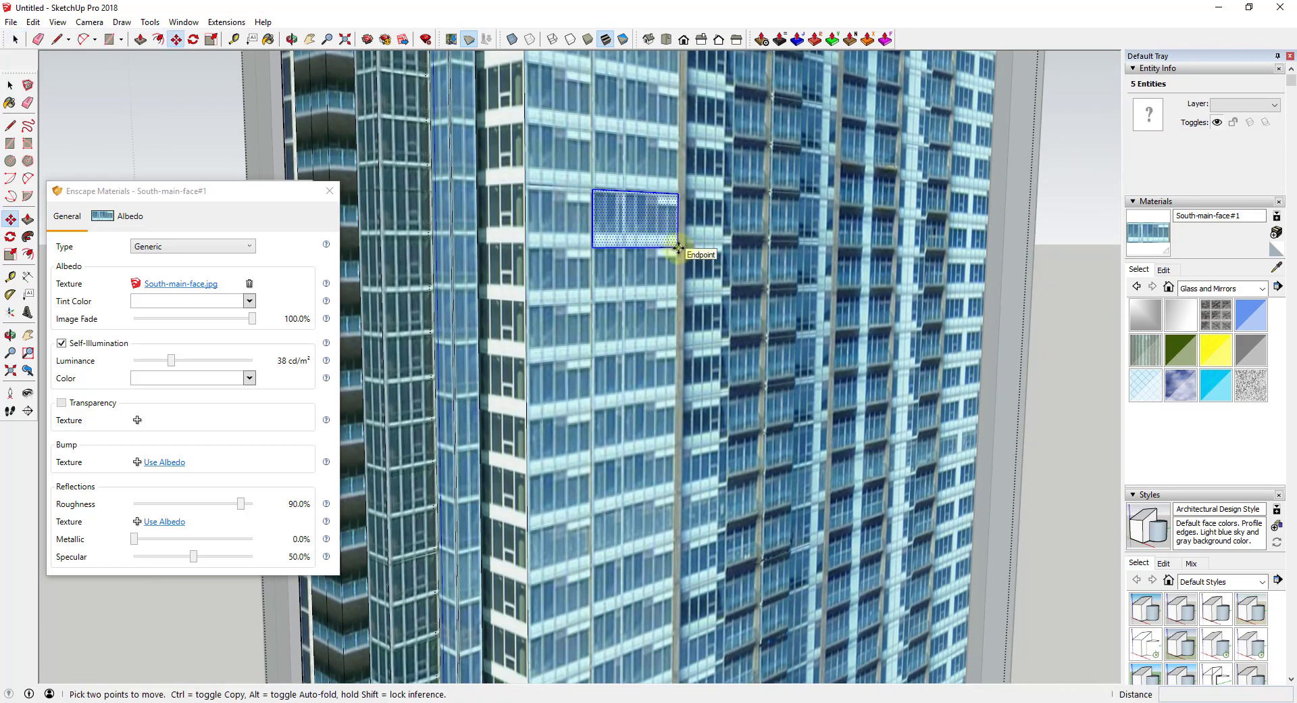
click(678, 248)
key(ctrl)
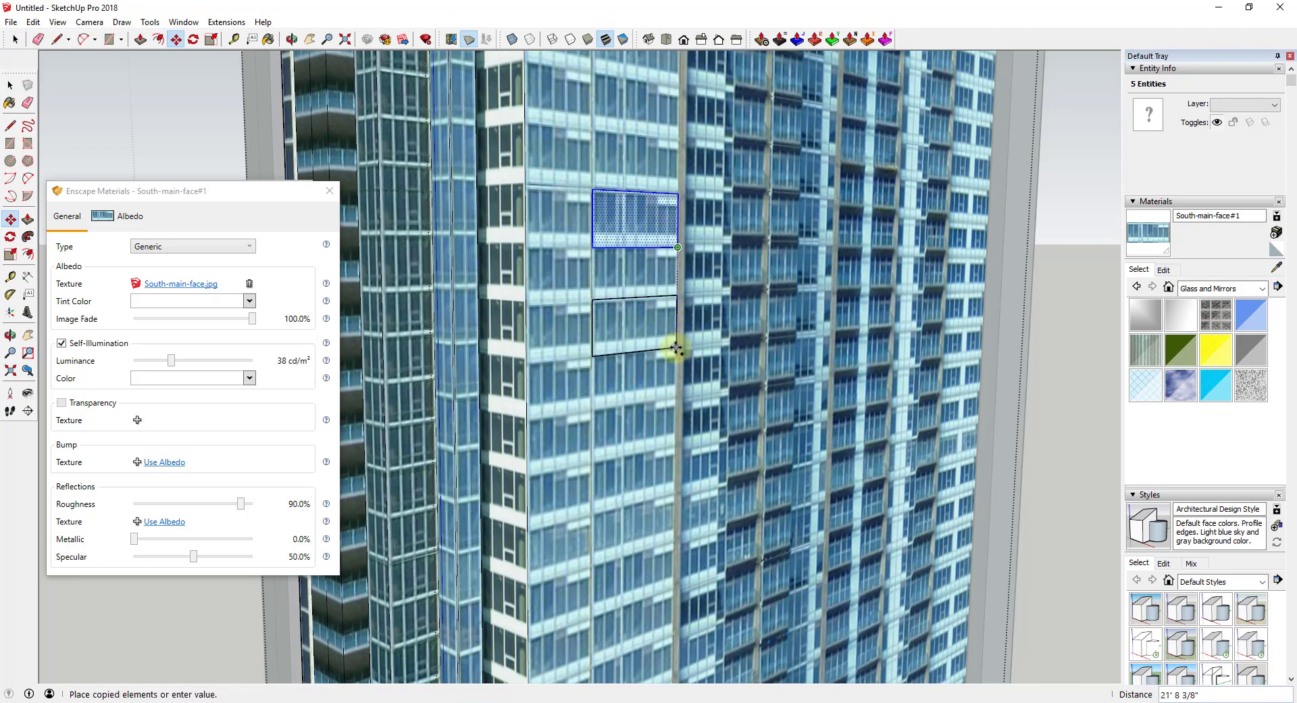
click(677, 350)
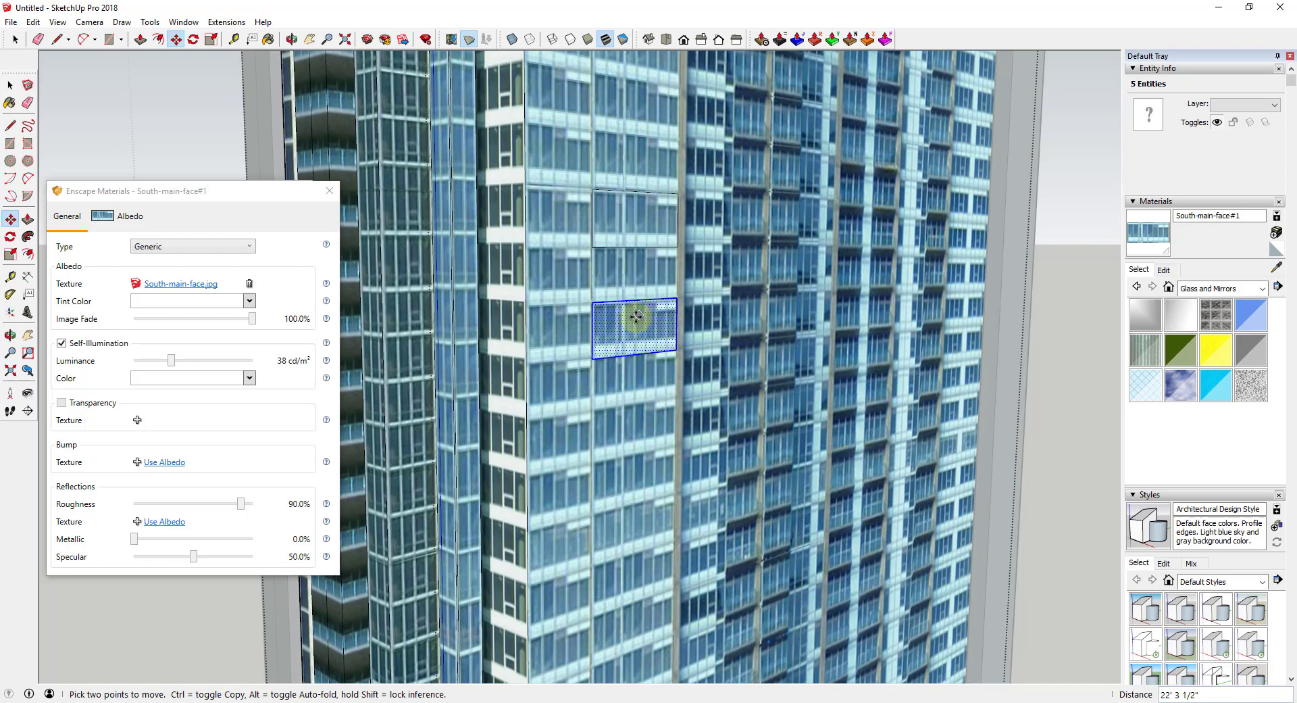
Check the two lit windows in the Enscape night render
scroll(650, 217, up, 3)
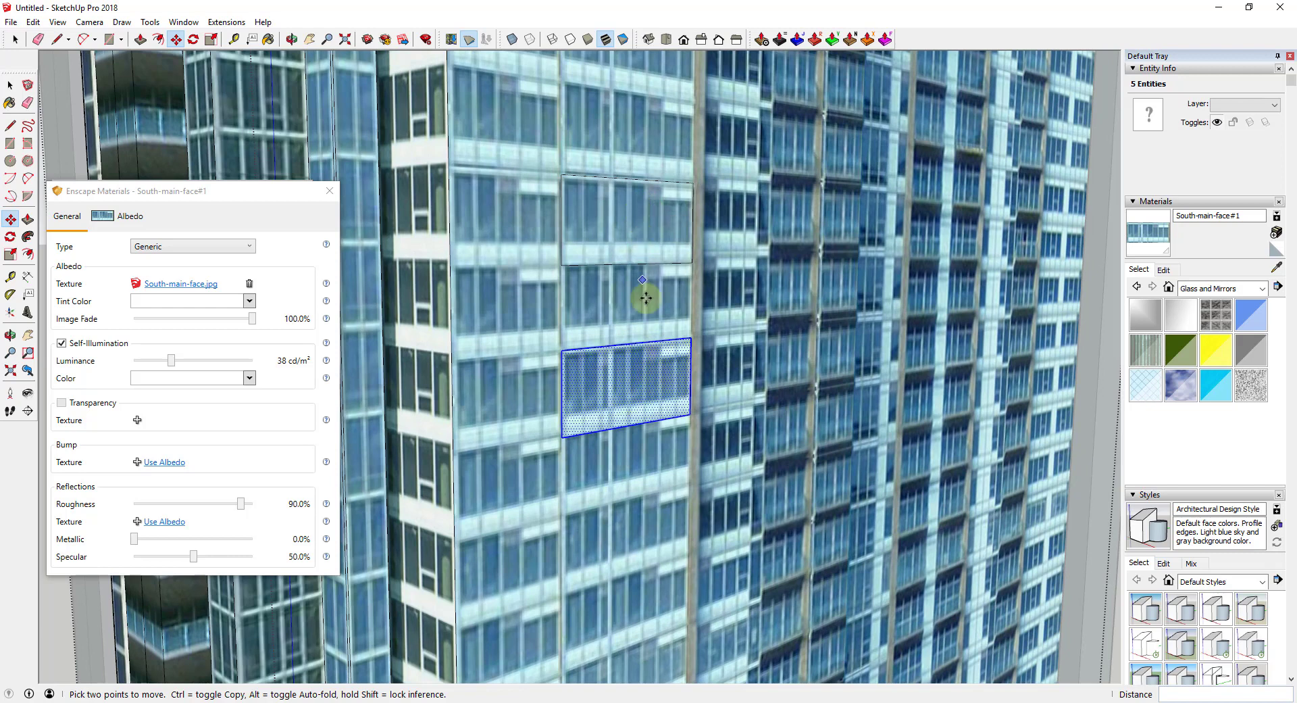
key(alt+Tab)
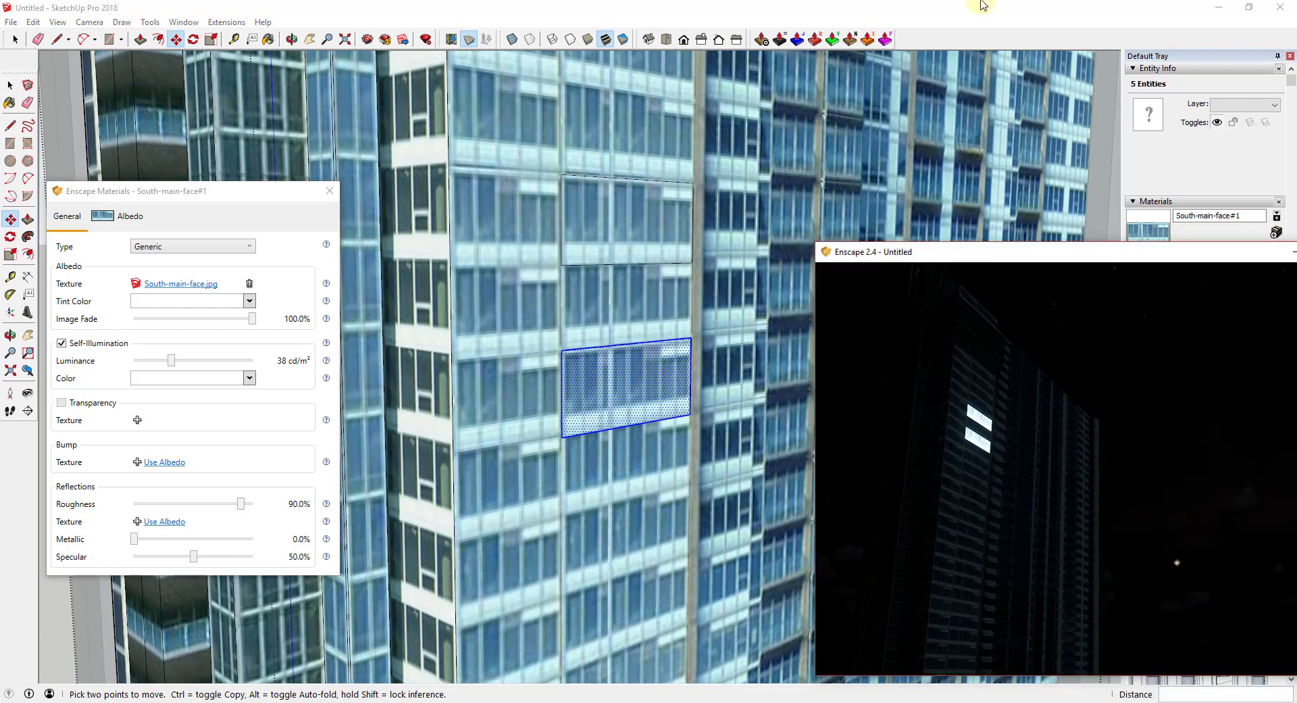
drag(627, 376, 646, 376)
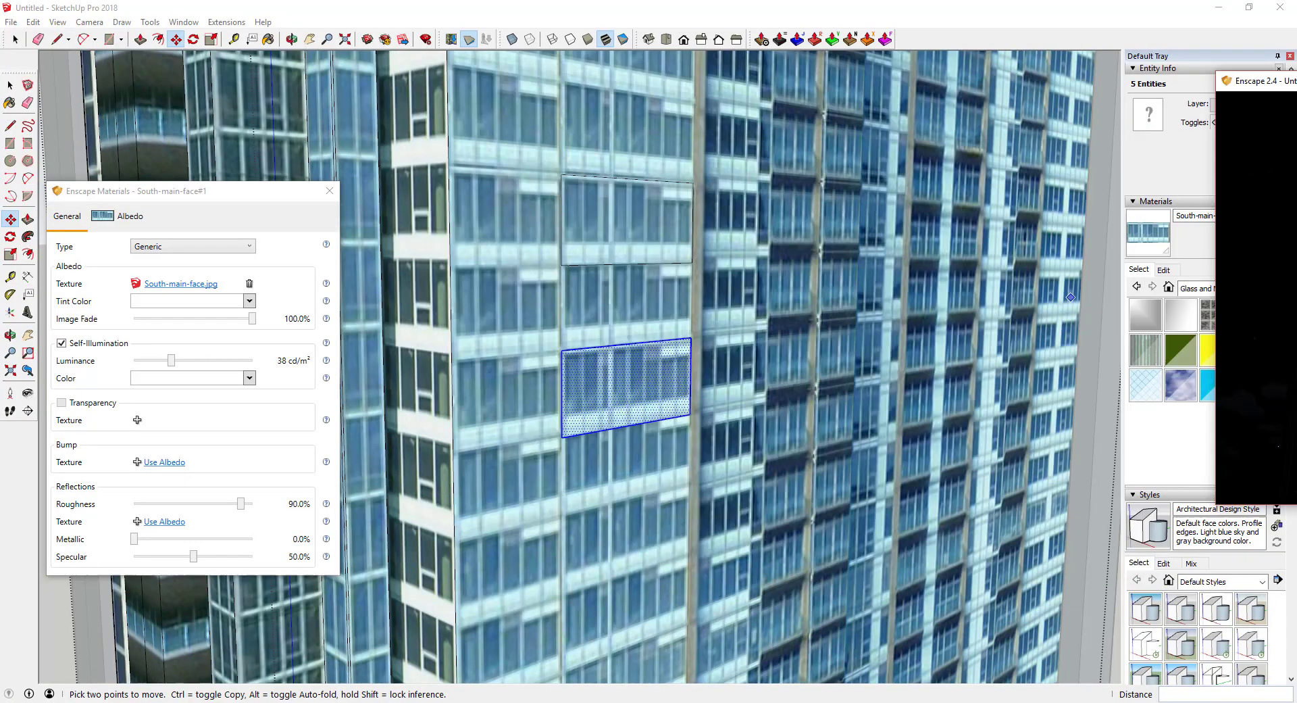
scroll(620, 370, down, 3)
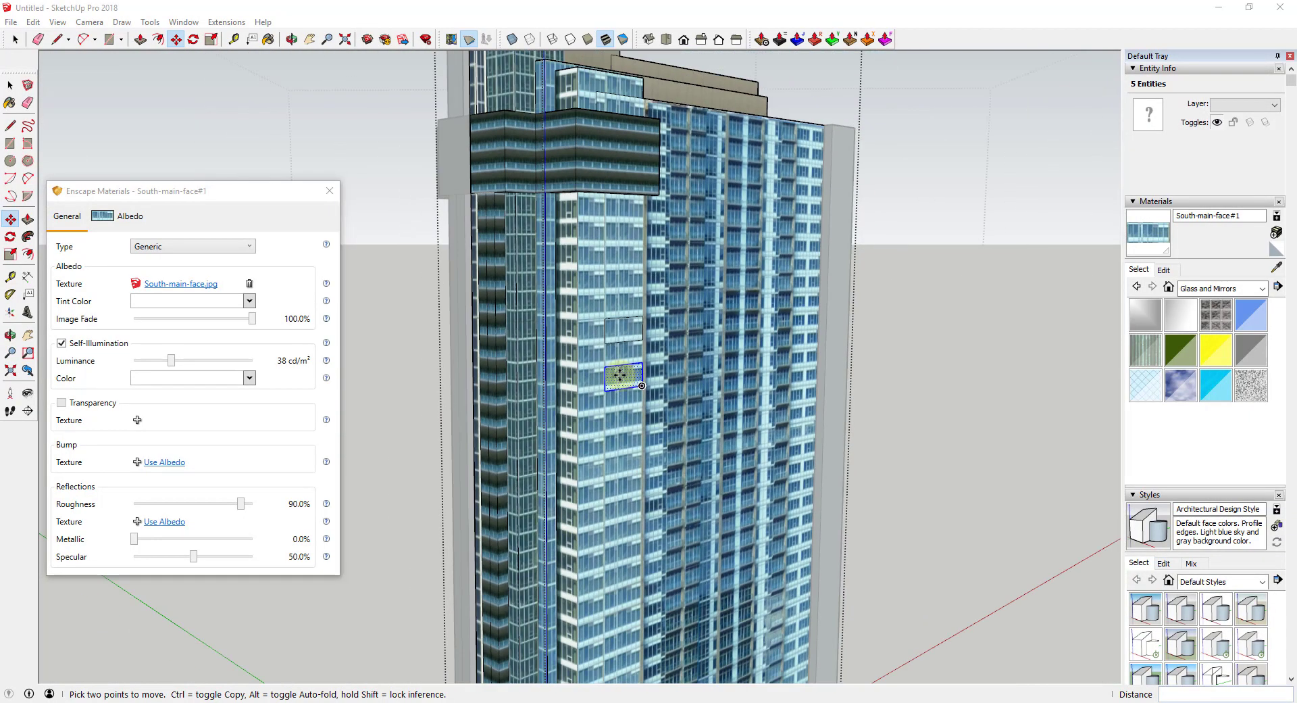
Try to copy the selected lit window straight down the facade from its lower corner
scroll(616, 385, up, 4)
click(576, 398)
key(ctrl)
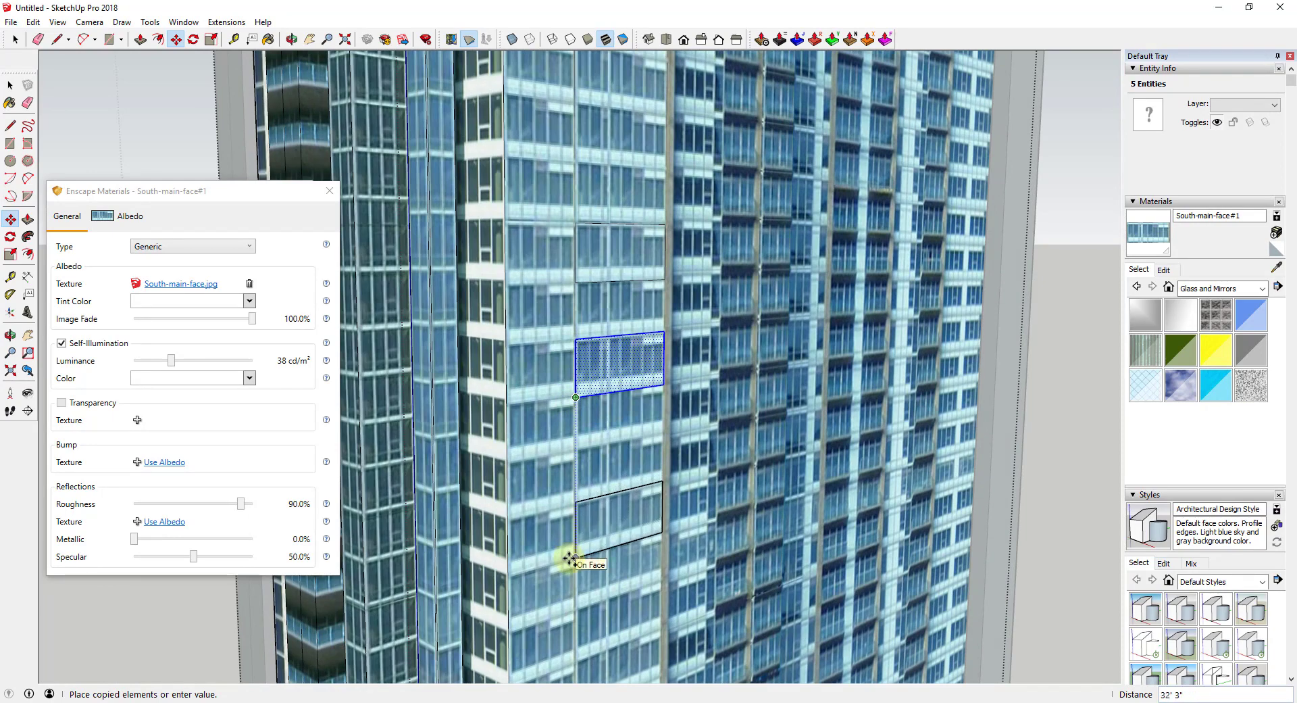
Undo the window copies and the grouping, back to the single ungrouped window rectangle
key(ctrl+z)
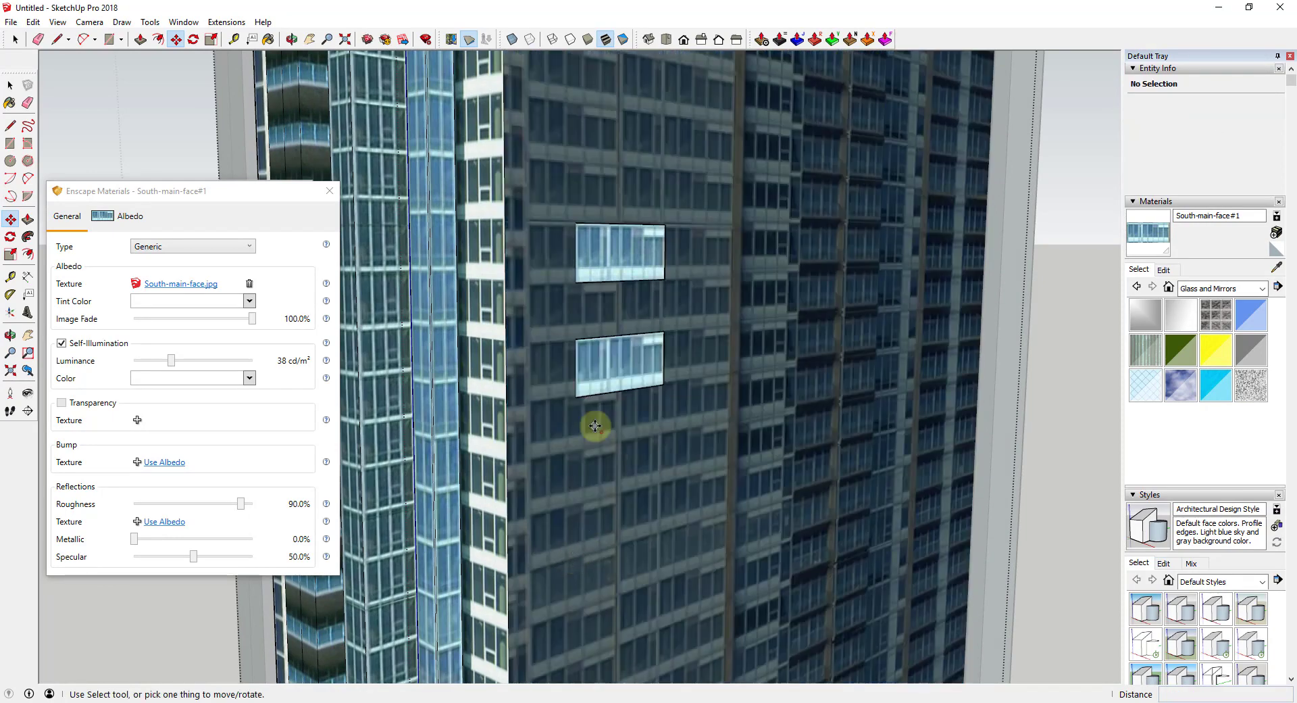
key(ctrl+z)
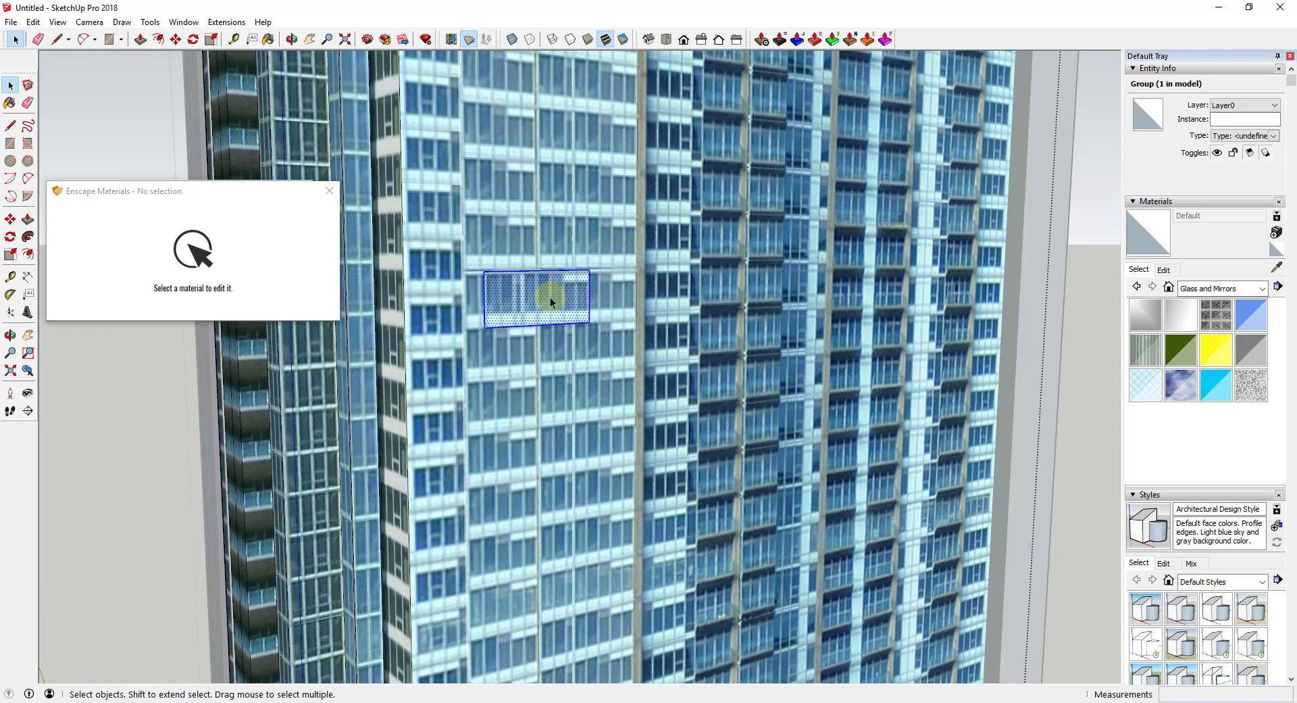
key(ctrl+z)
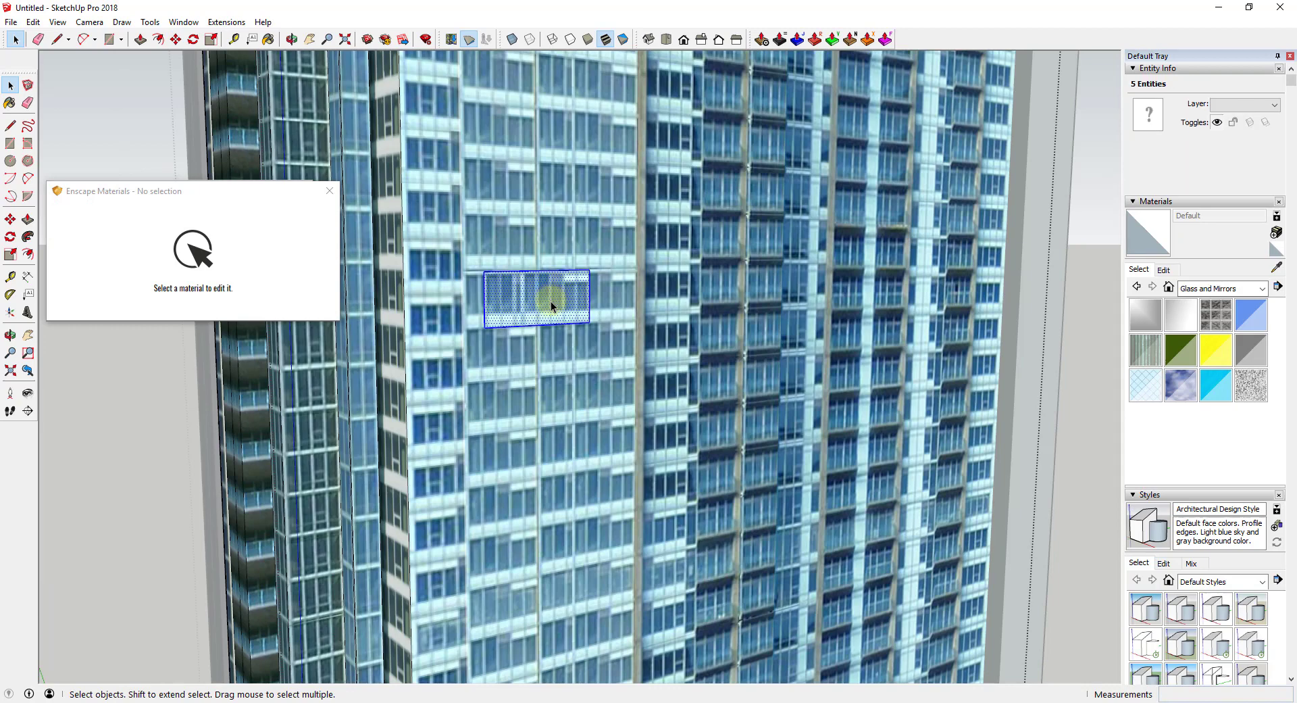
Move the window rectangle sideways about 12' 1" so it lines up with the adjacent window bay
key(m)
click(583, 321)
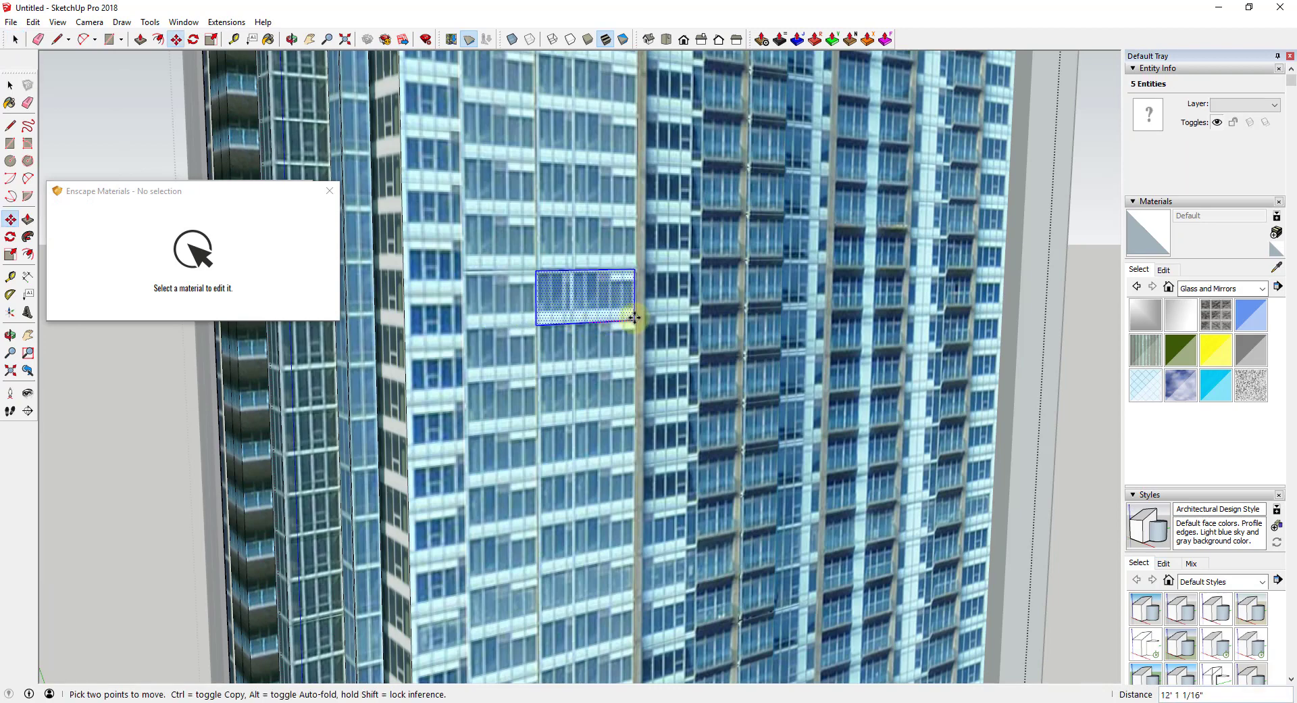
click(637, 318)
Copy the window rectangle down the same bay twice, each copy two floors below the previous one
scroll(624, 262, down, 3)
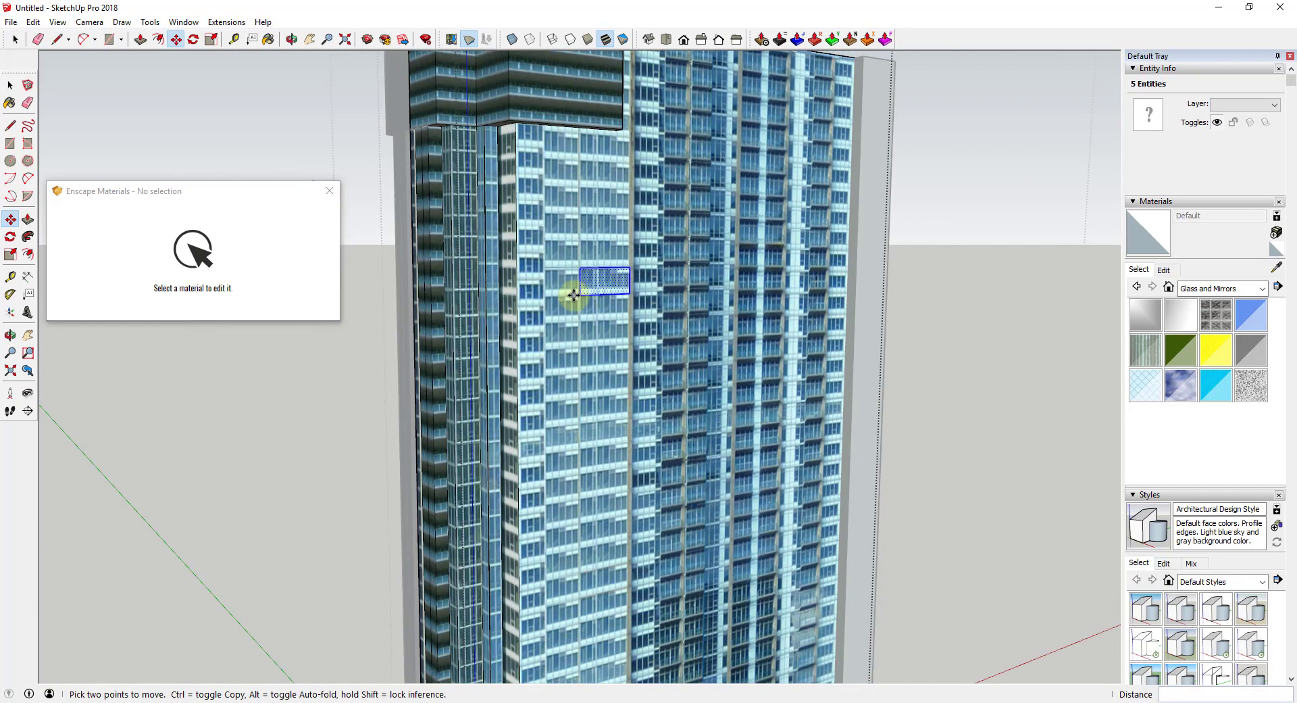
click(579, 295)
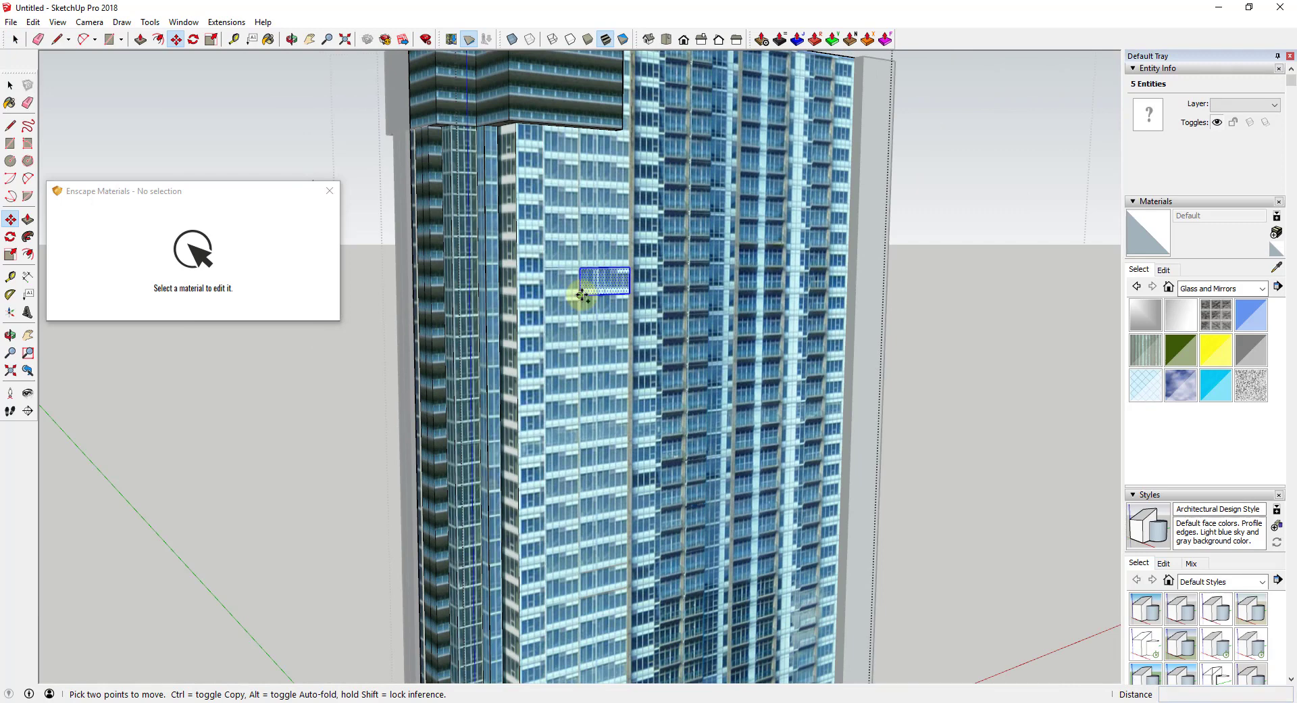
click(581, 351)
key(ctrl)
click(579, 349)
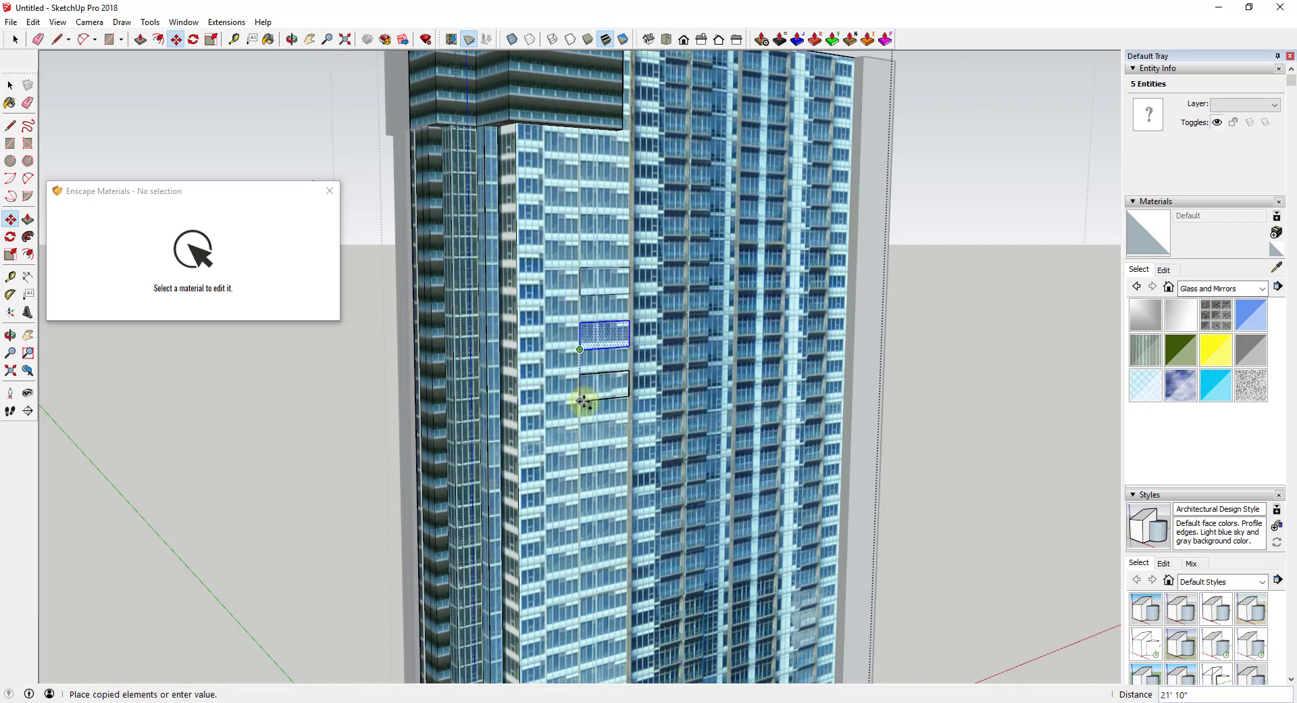
click(581, 399)
Copy the window down about 21' 2 11/16", and again about 11' 4 3/4" onto the floor below that
click(580, 399)
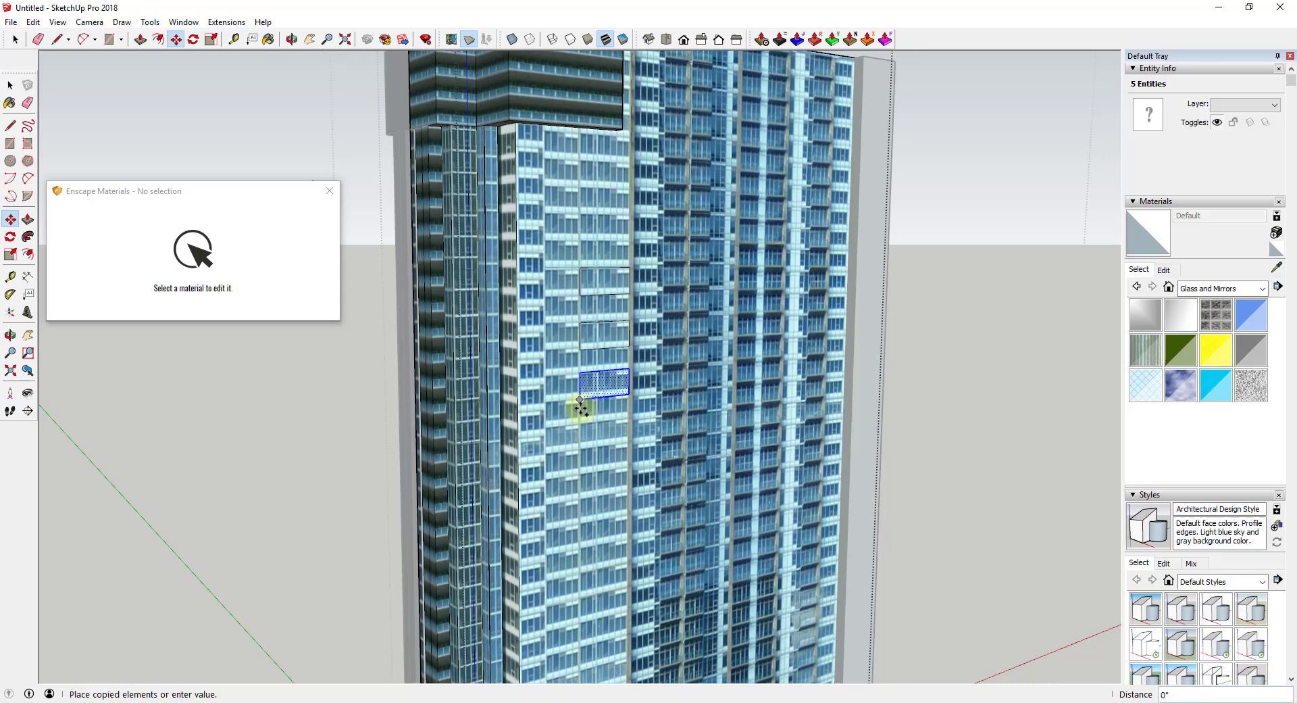
scroll(582, 422, up, 3)
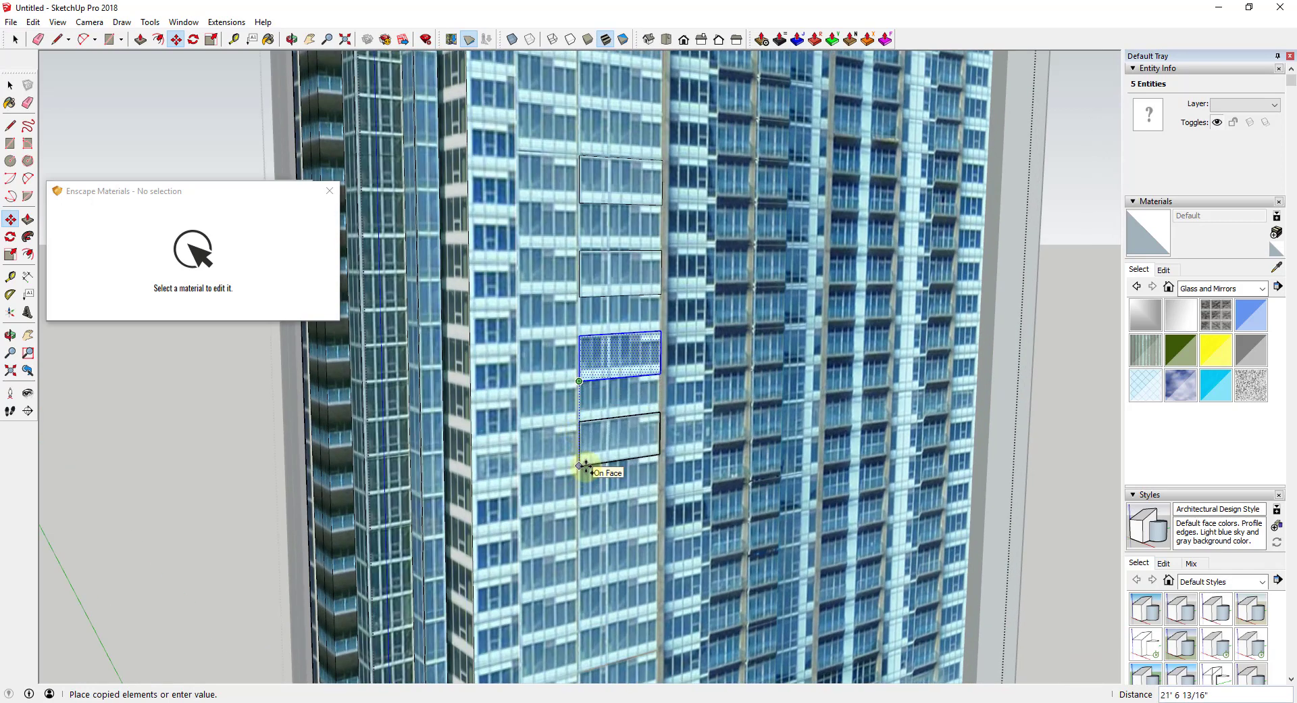
click(582, 464)
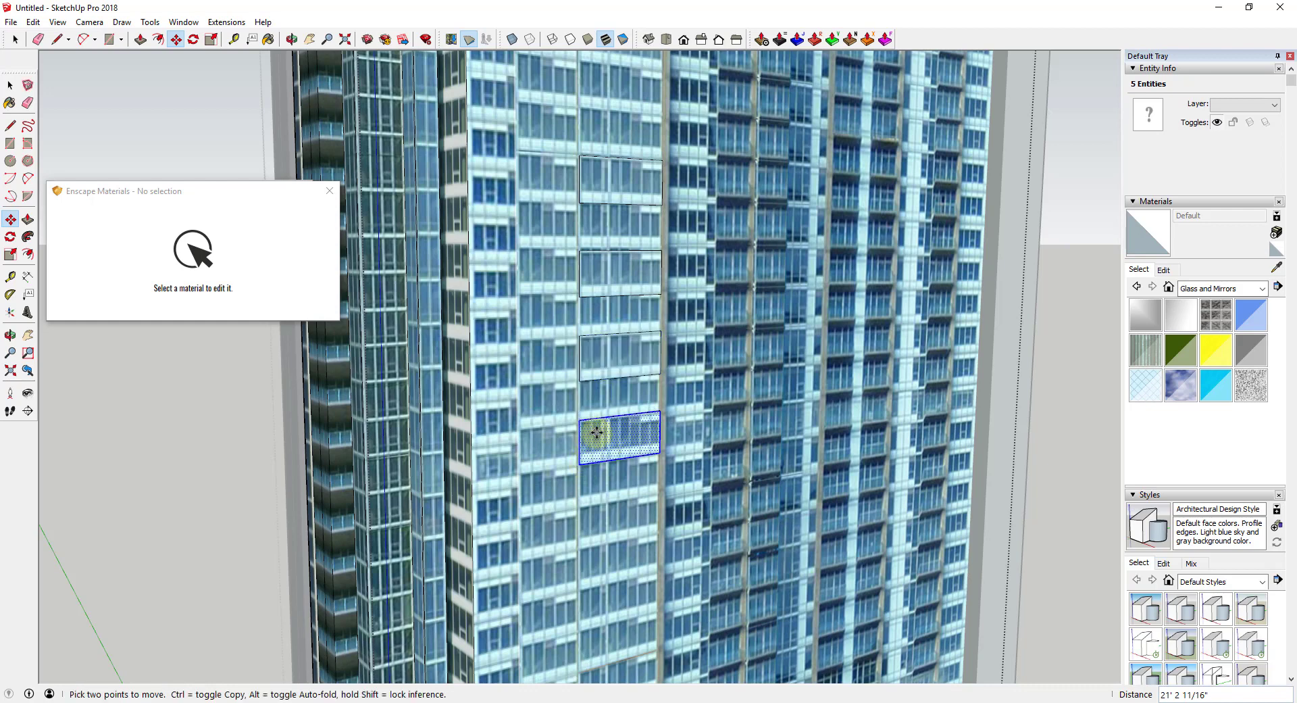
click(579, 439)
click(579, 481)
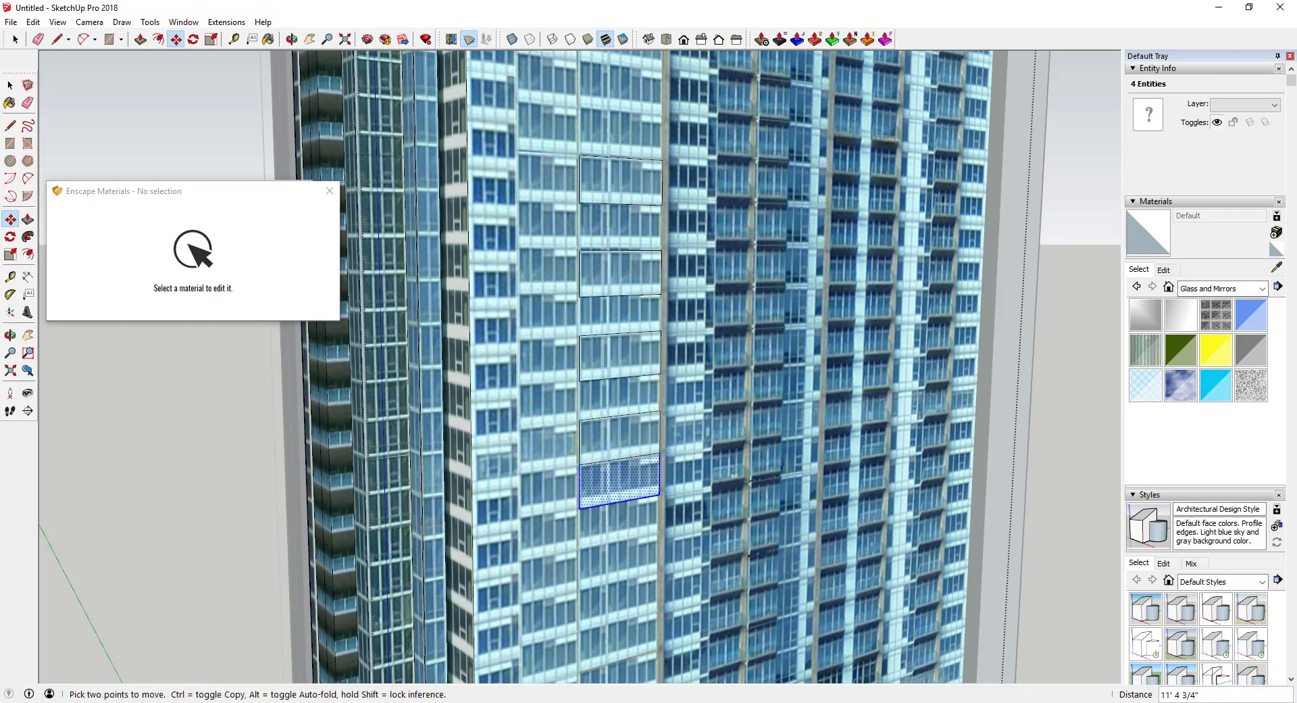
Copy the lowest lit window about 43' 8 7/8" farther down the same bay
scroll(586, 584, down, 2)
shift+middle_drag(585, 584, 599, 376)
click(594, 318)
key(ctrl)
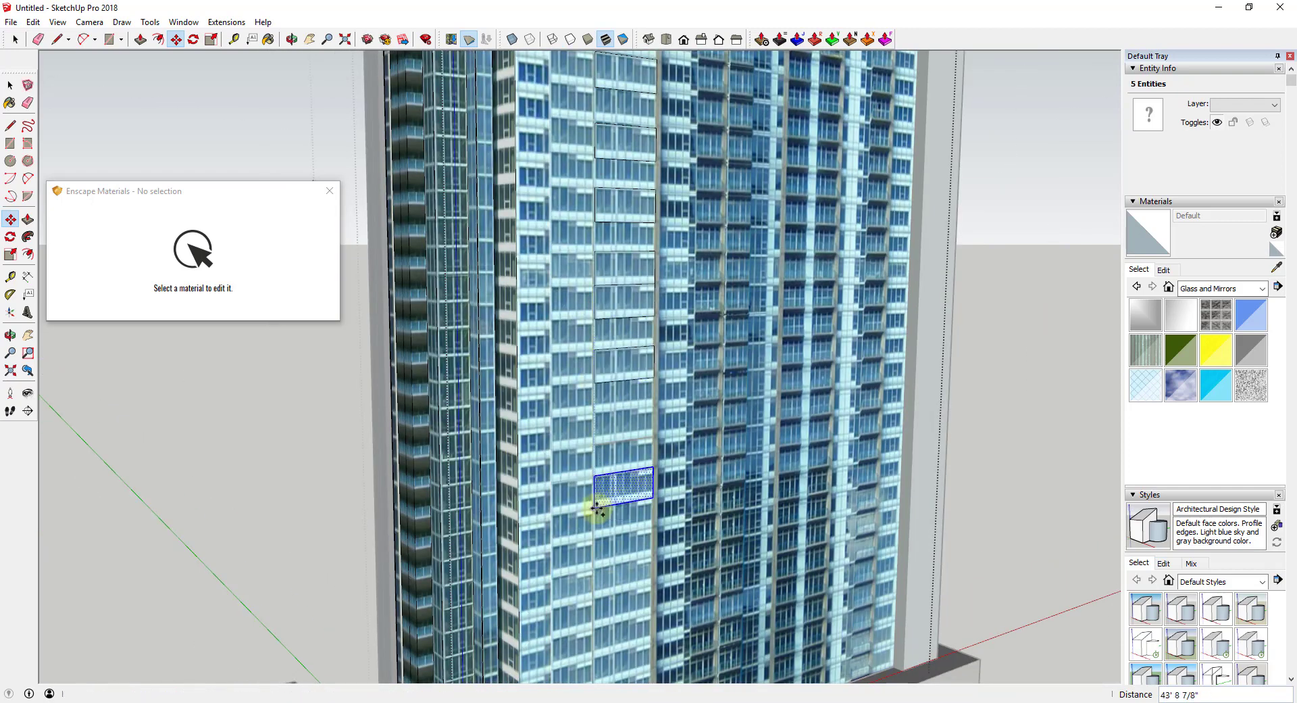
click(594, 507)
Sample South-main-face#1 from a lit window, set its luminance to 20 cd/m², and check the windows in the Enscape render
key(alt+Tab)
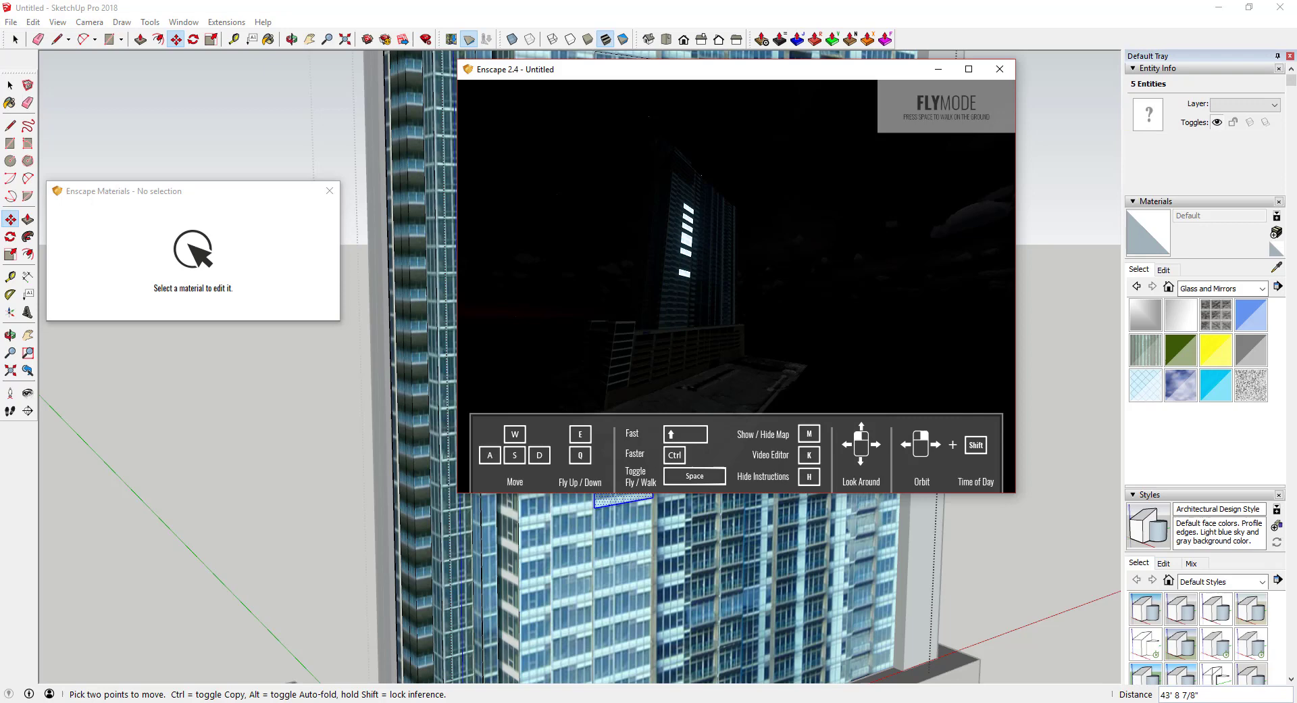
click(193, 199)
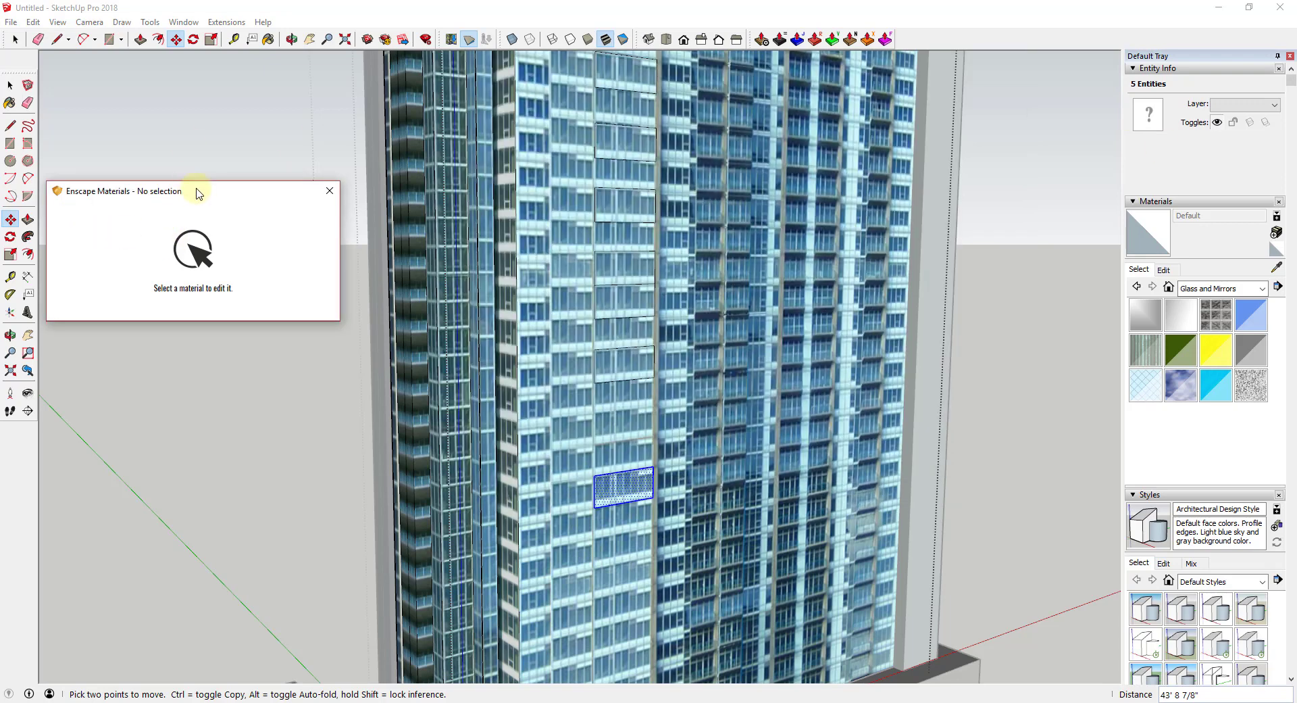
click(1275, 269)
click(634, 204)
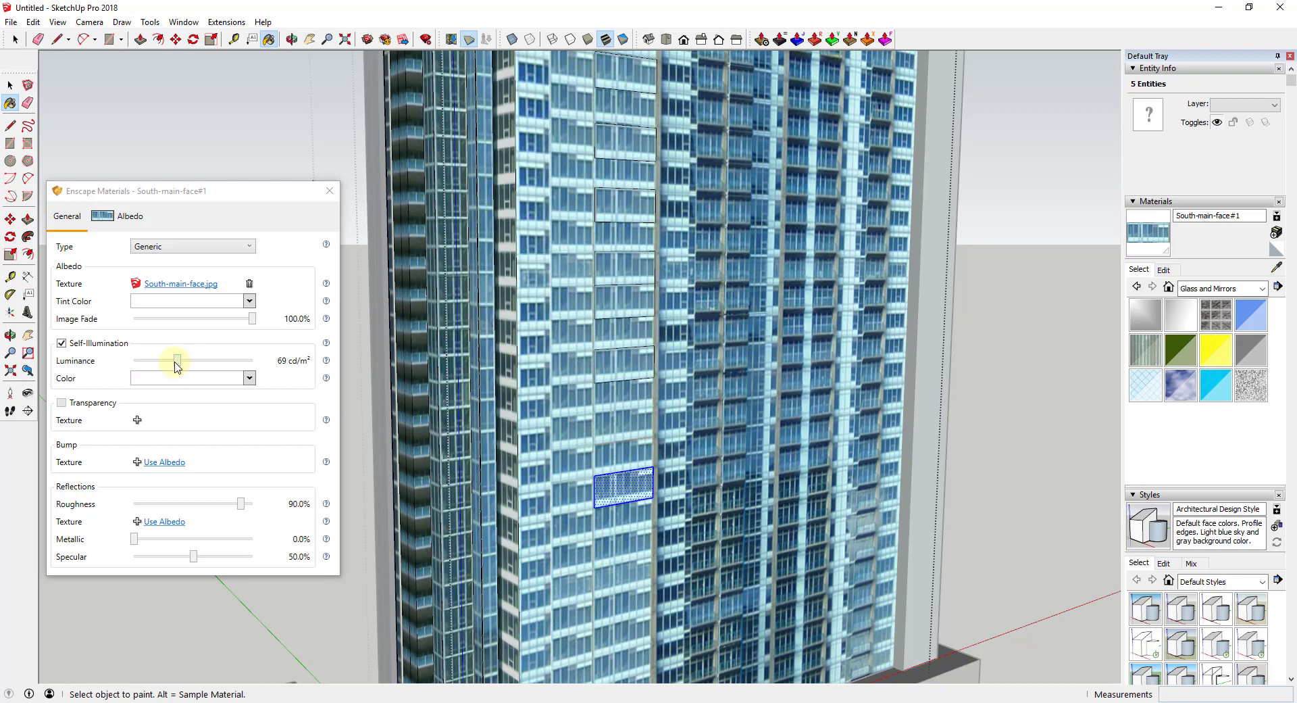
drag(175, 363, 168, 363)
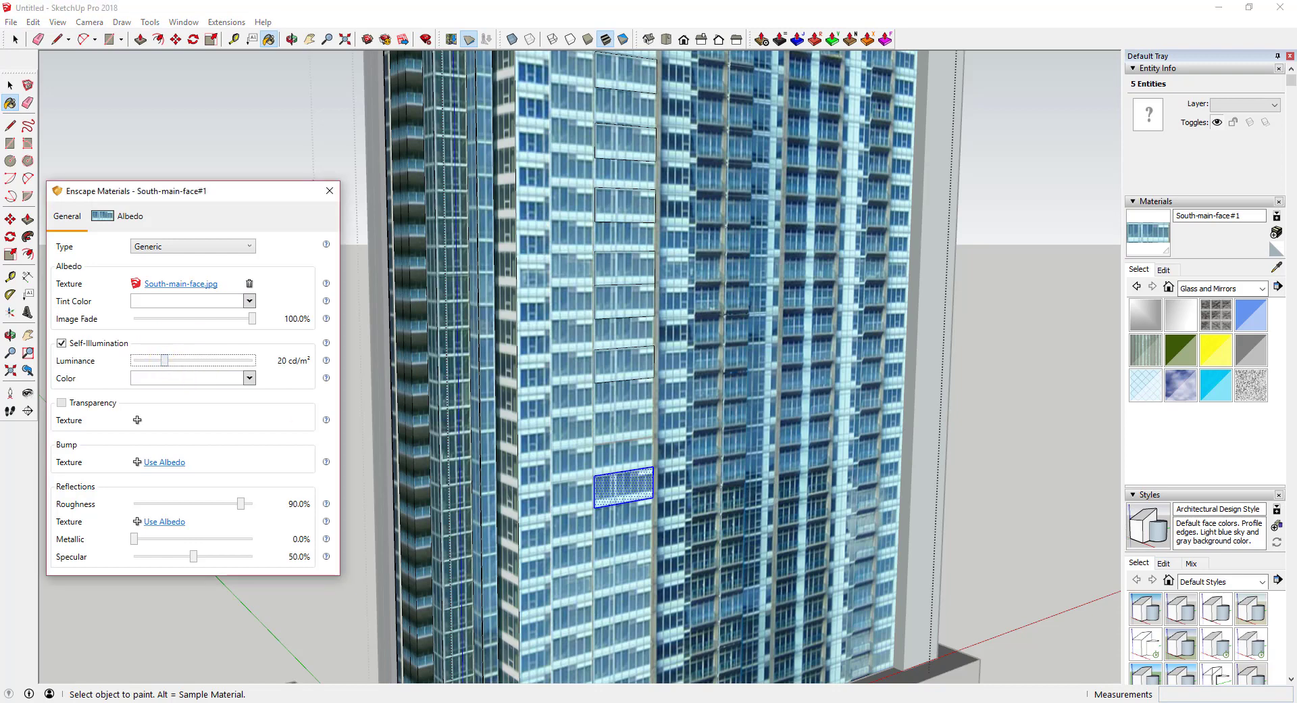
click(481, 652)
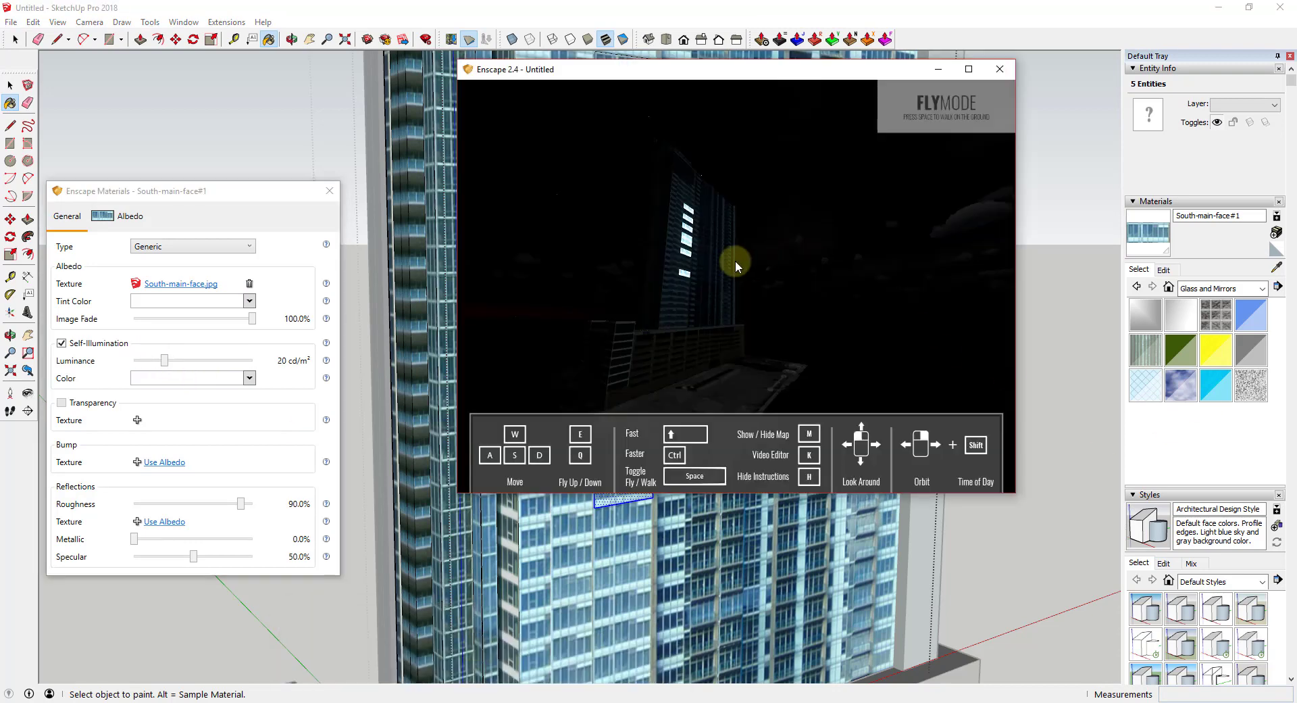
mouse_move(744, 292)
mouse_down()
mouse_move(677, 201)
mouse_move(693, 215)
mouse_move(704, 97)
mouse_move(808, 144)
mouse_move(1037, 202)
mouse_move(1296, 244)
mouse_up()
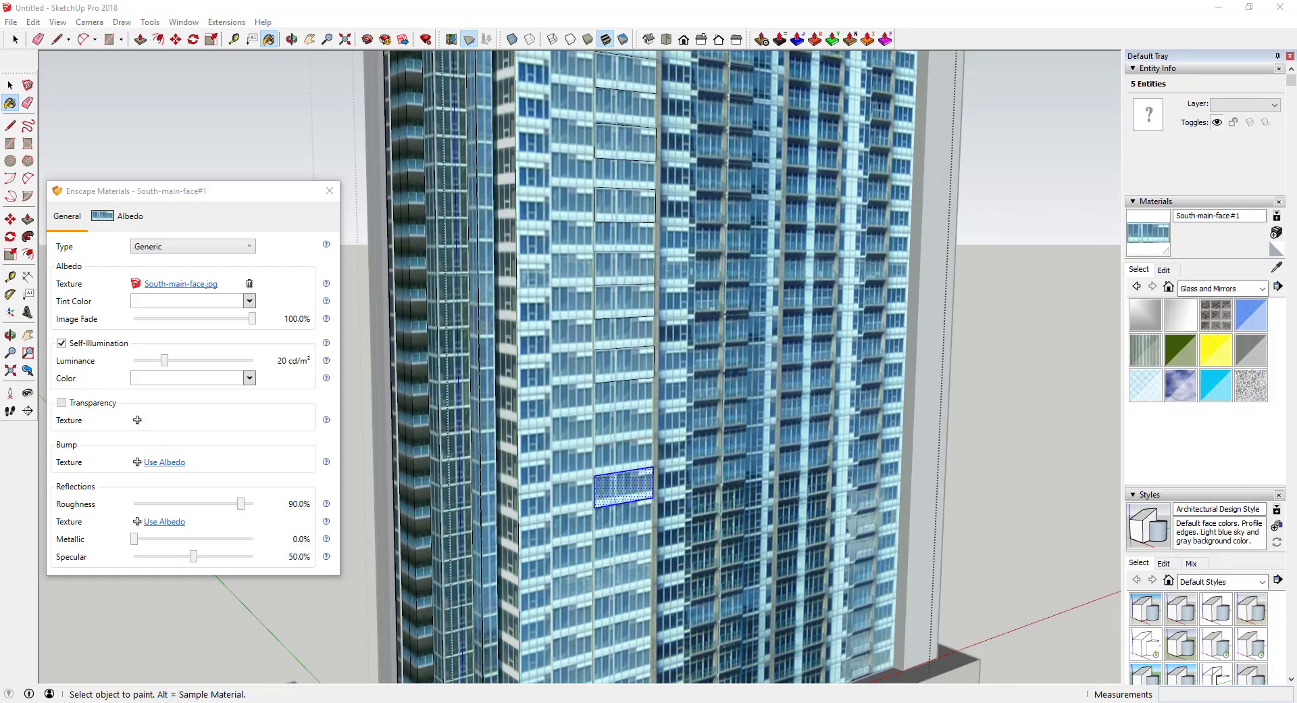
Draw a rectangle about 12' by 9' 9" over one balcony window on the tower's adjoining facade section
scroll(788, 269, up, 6)
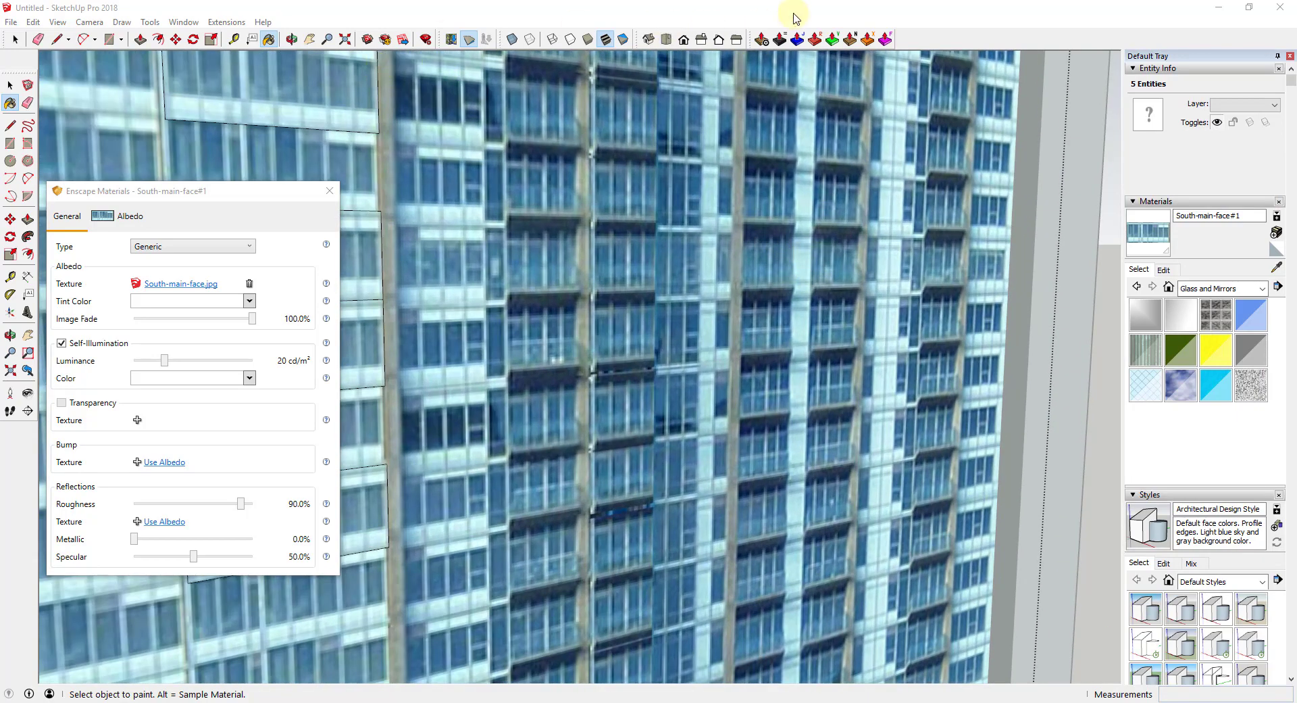
key(space)
key(r)
click(744, 233)
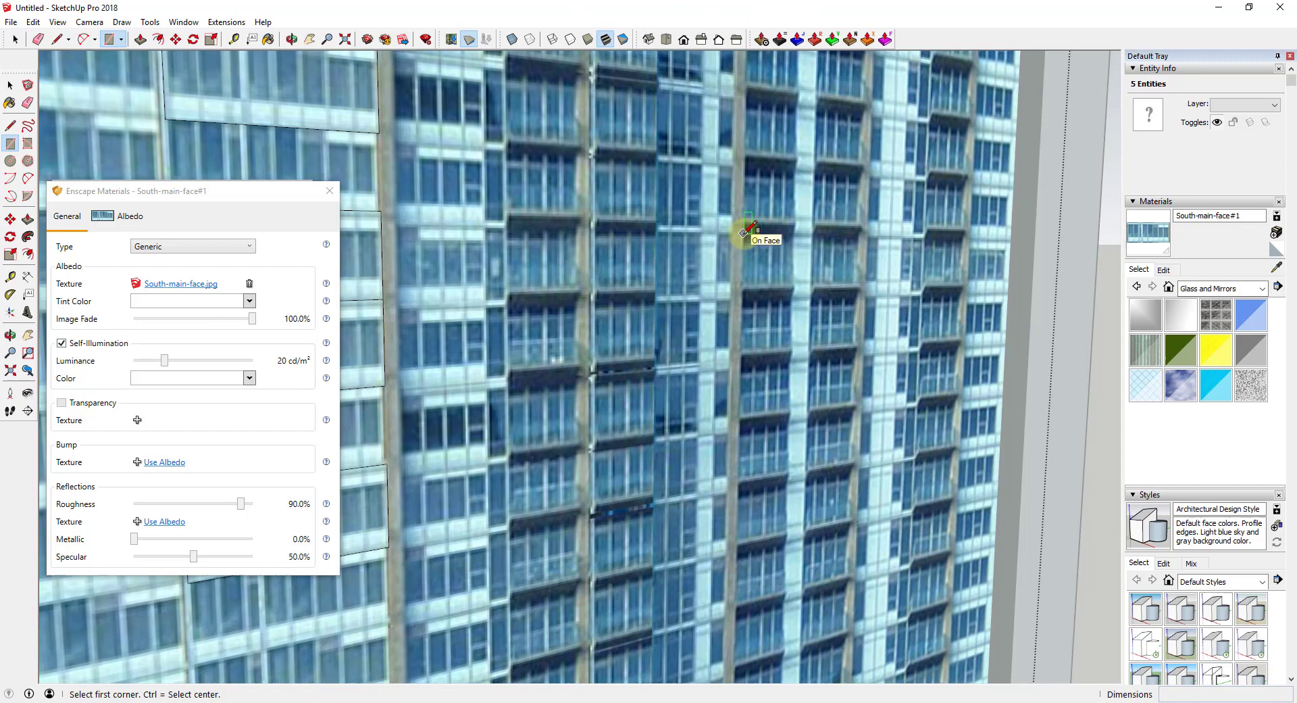
click(796, 292)
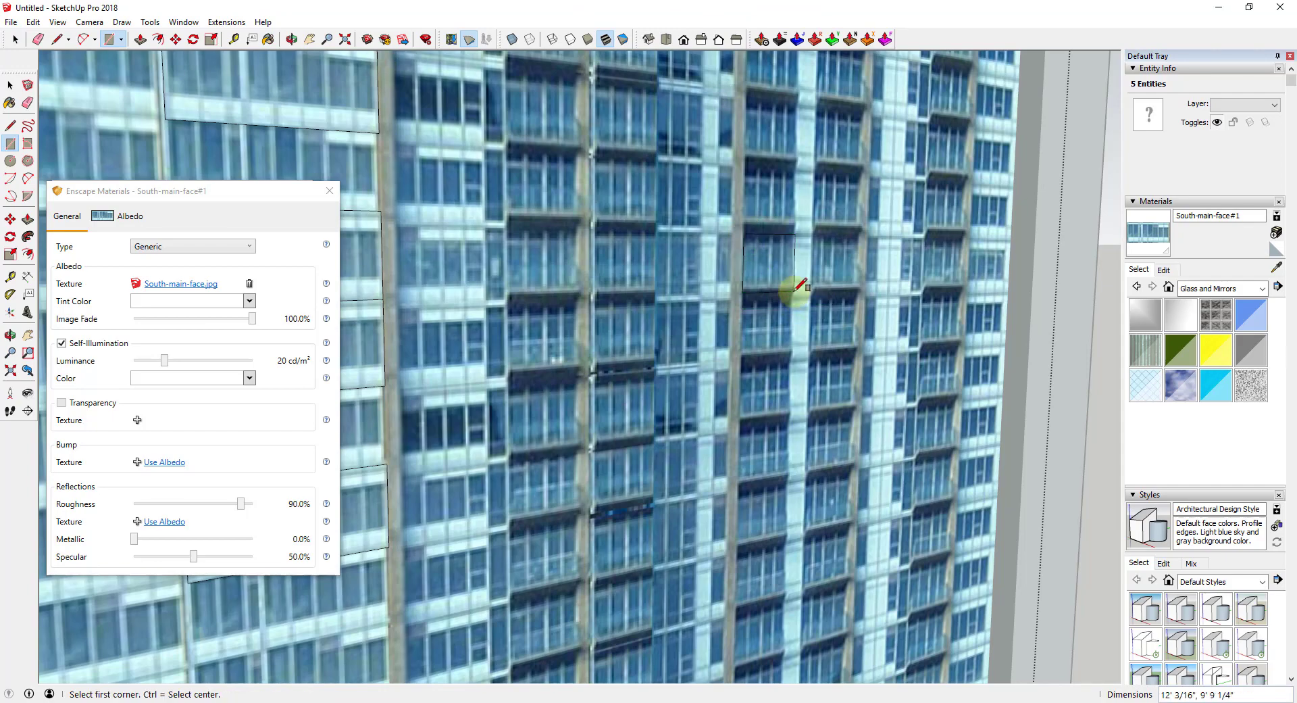
Make the texture of the new balcony window rectangle unique
middle_drag(798, 291, 766, 255)
key(space)
right_click(740, 250)
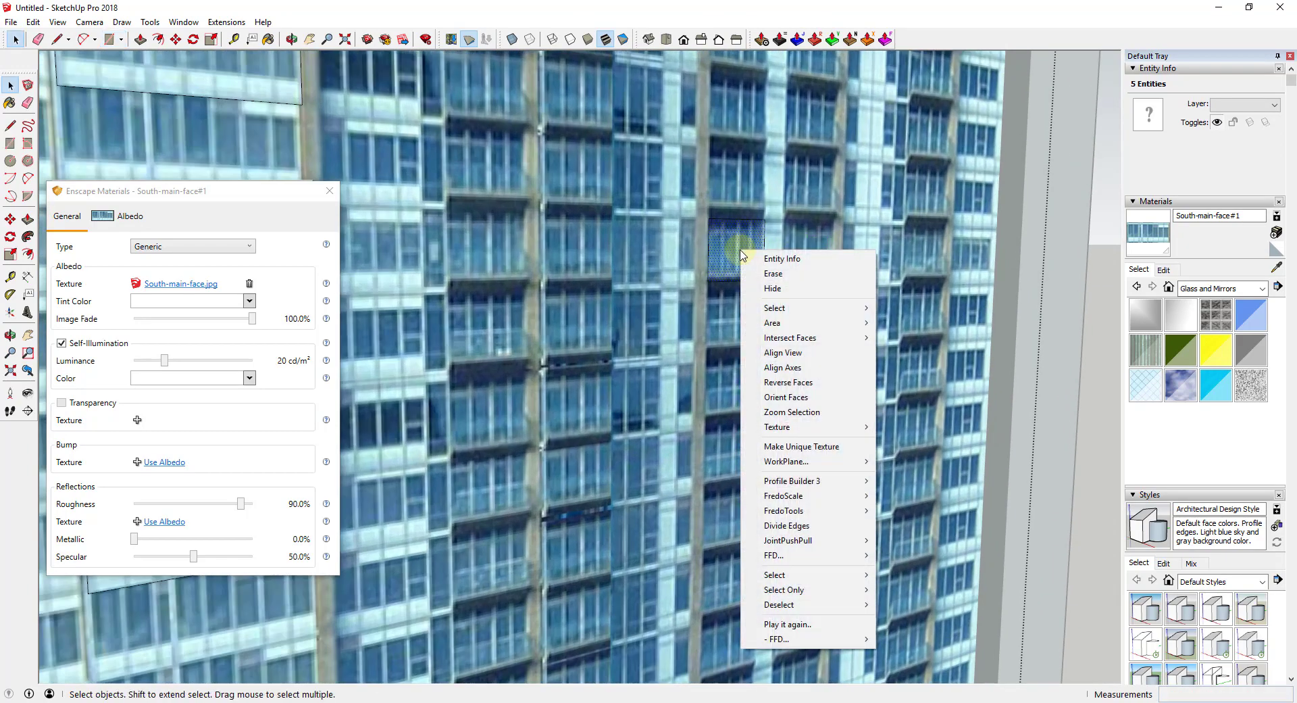
click(806, 447)
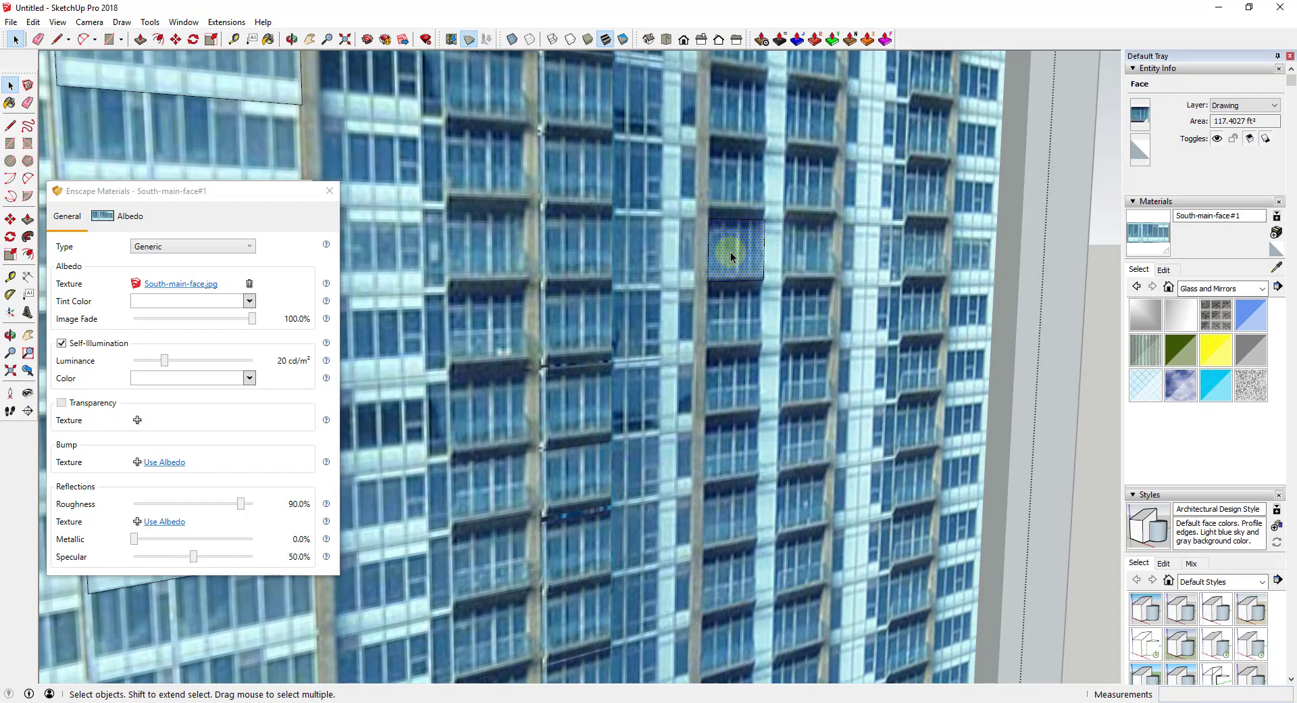
Sample the balcony window's South-main-face#2 material and enable self-illumination at 17 cd/m²
scroll(731, 249, down, 3)
scroll(732, 248, up, 2)
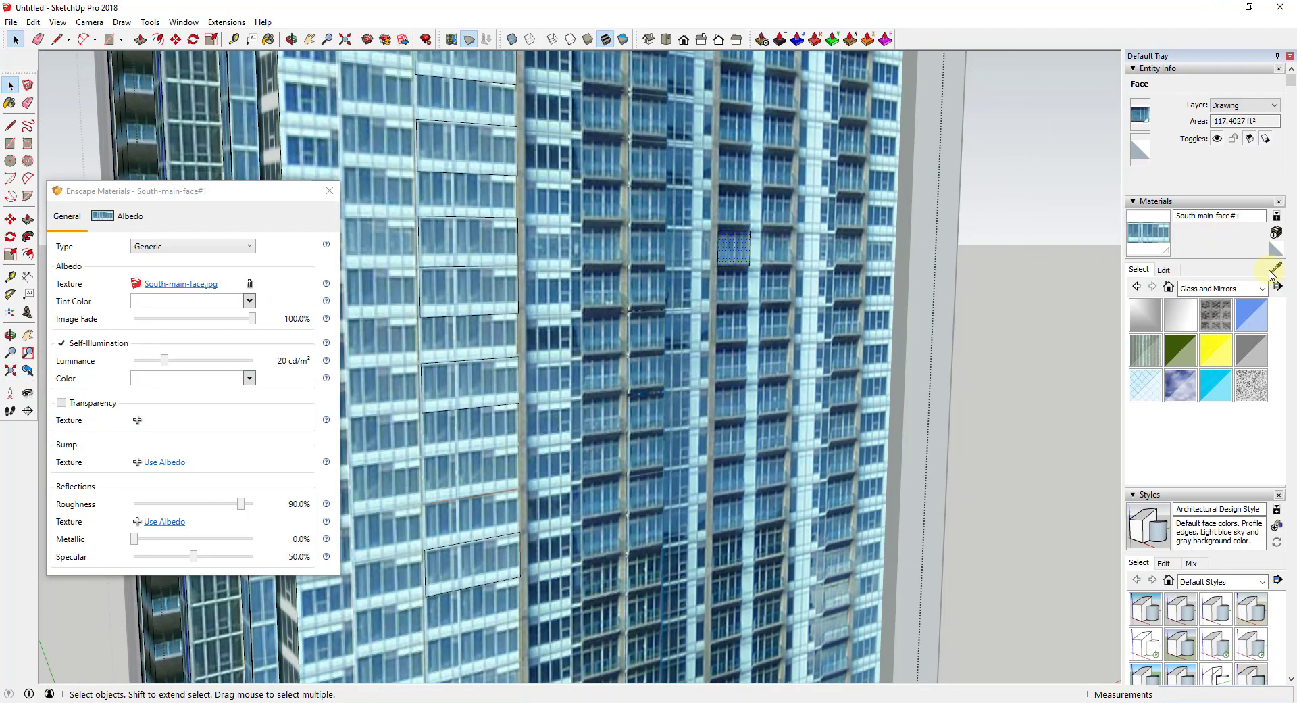
click(1276, 266)
click(735, 250)
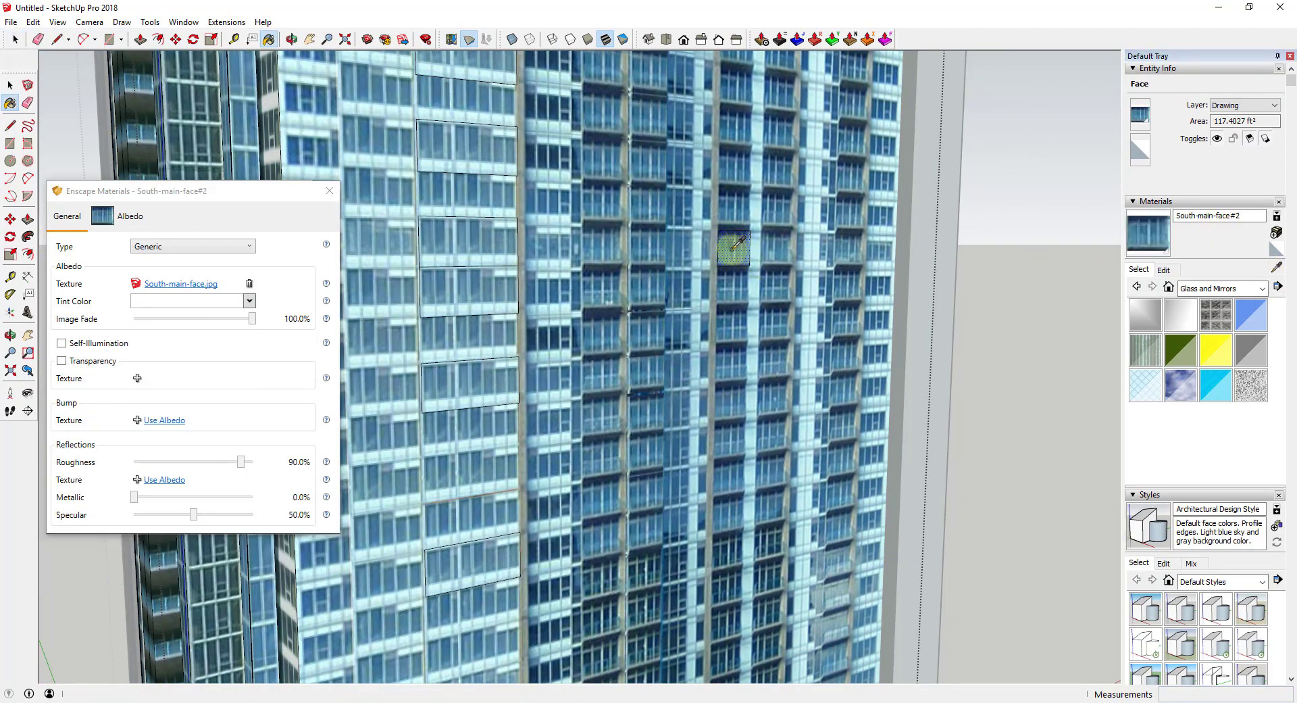
click(100, 343)
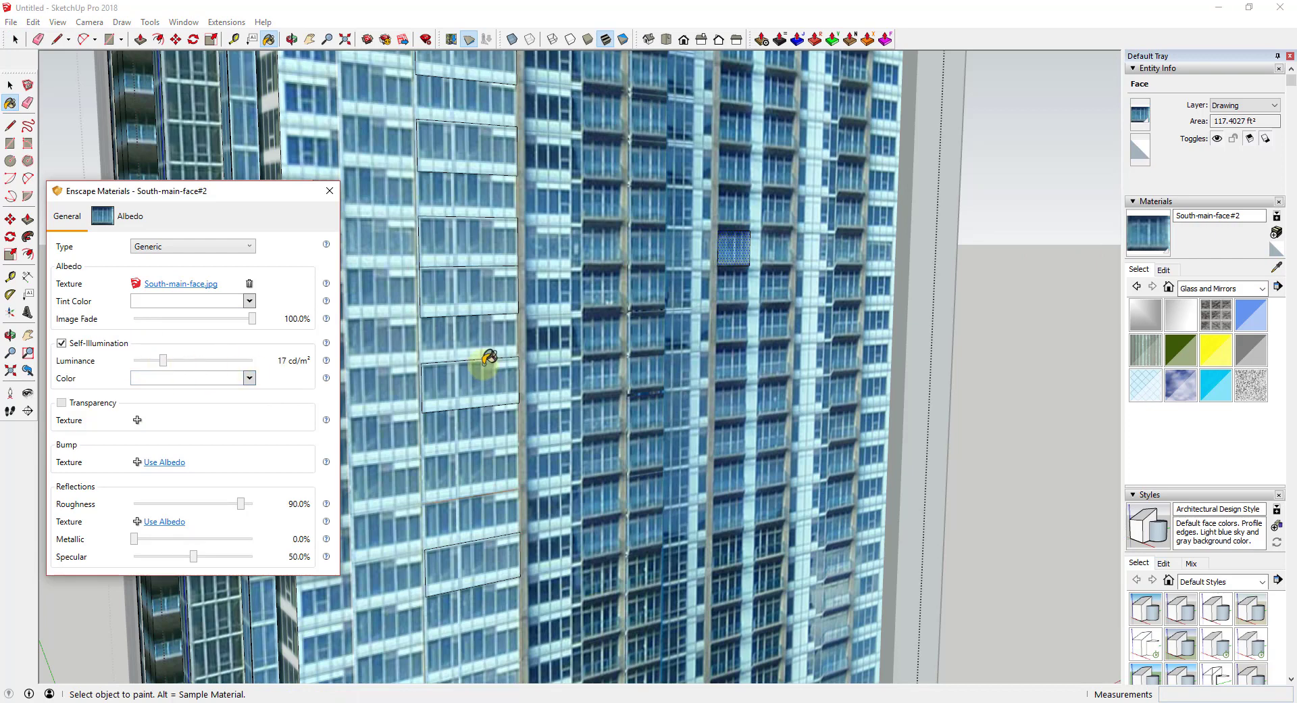
Select the self-illuminated balcony window face with its edges and copy it about 20' 7" straight down, two floors below the original
scroll(856, 138, up, 1)
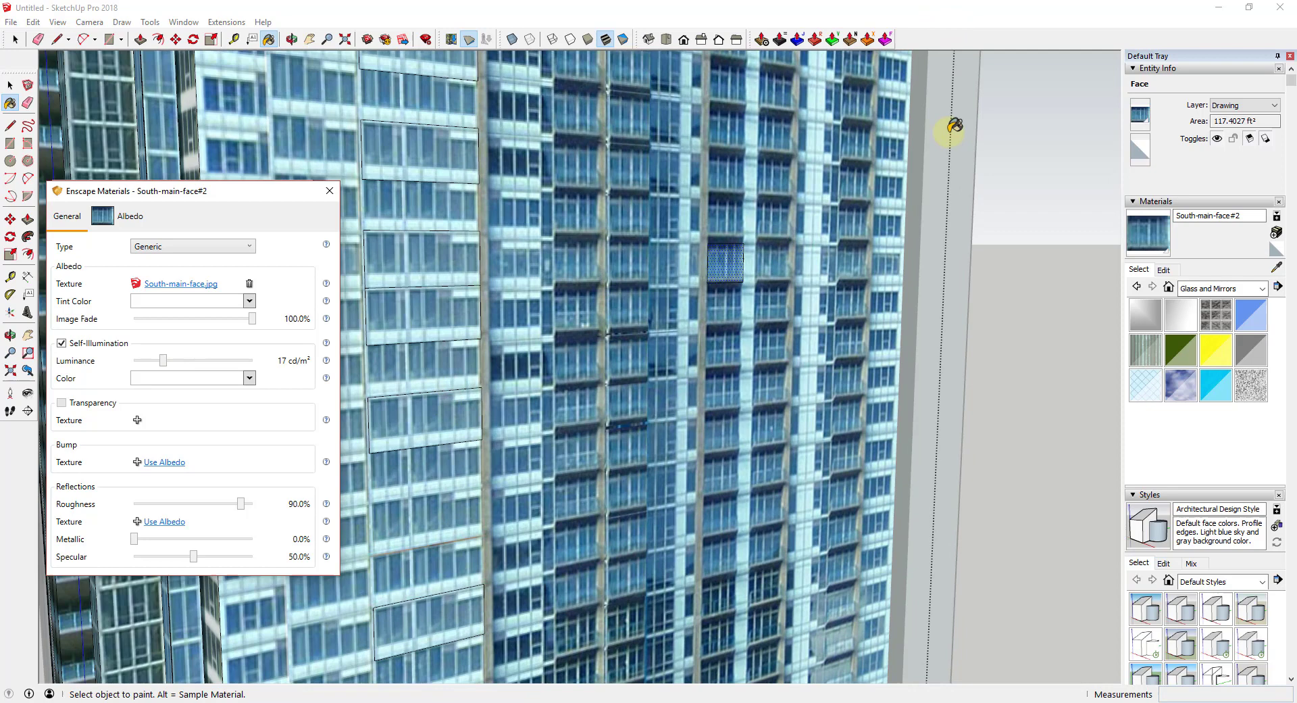
click(1010, 261)
key(space)
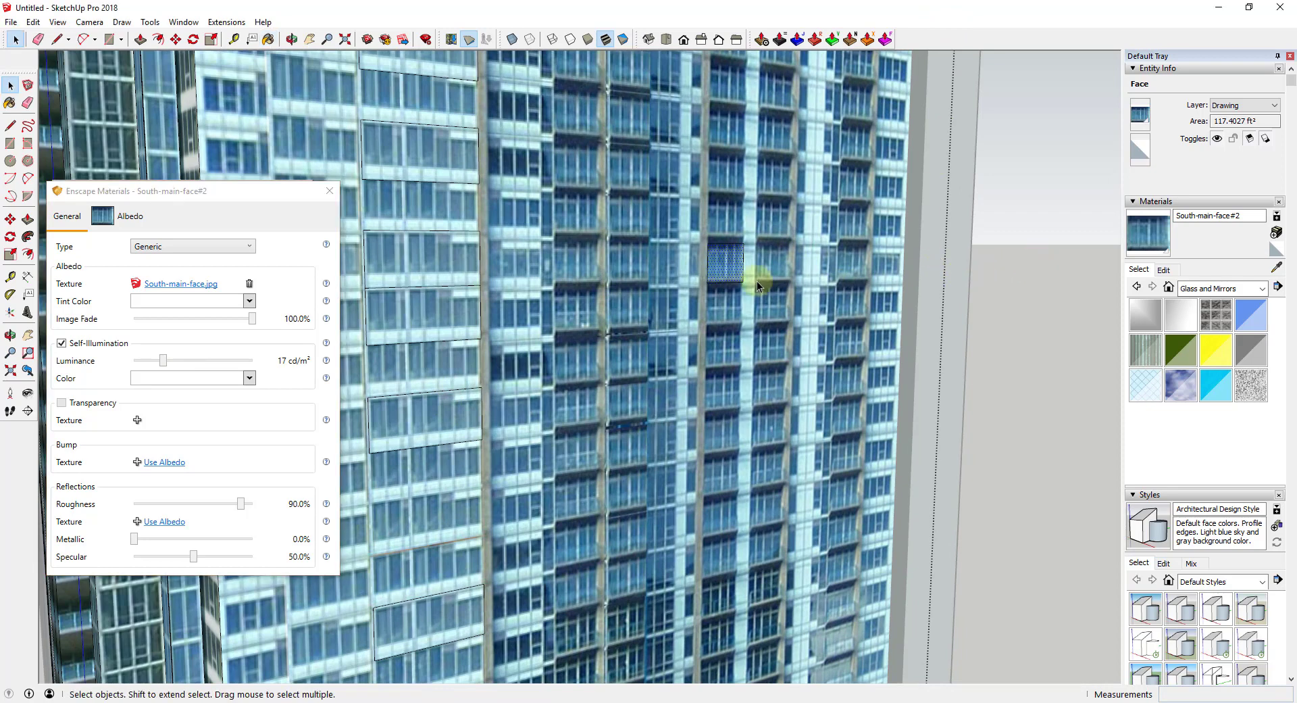
double_click(721, 260)
key(m)
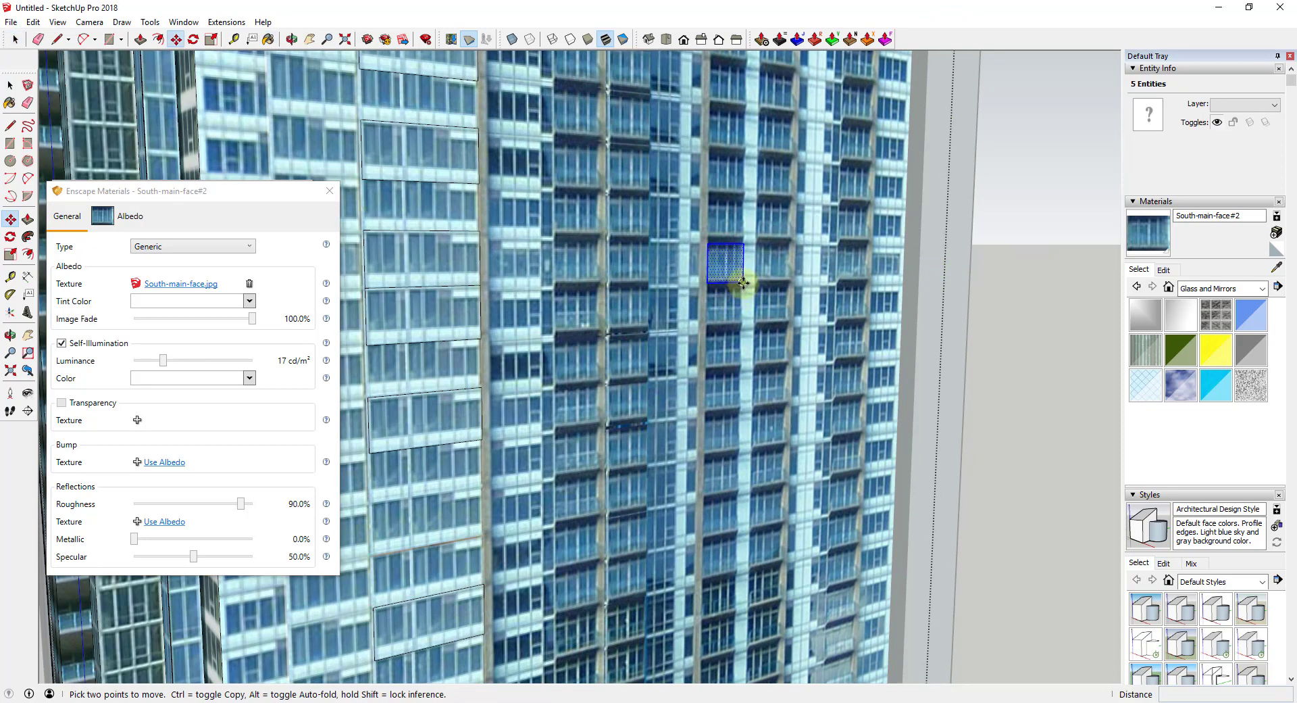
click(743, 282)
key(ctrl)
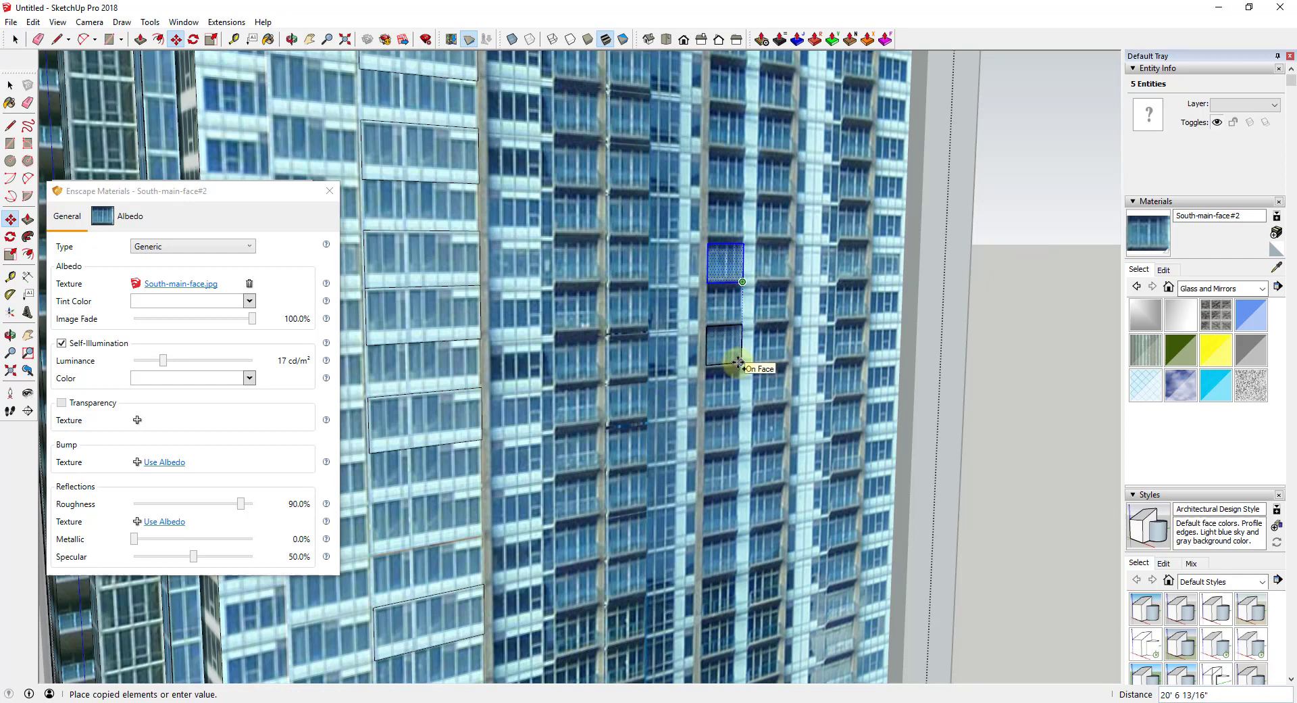
click(741, 362)
Copy the balcony window twice more down the same column, first one floor lower and from there another two floors
click(741, 362)
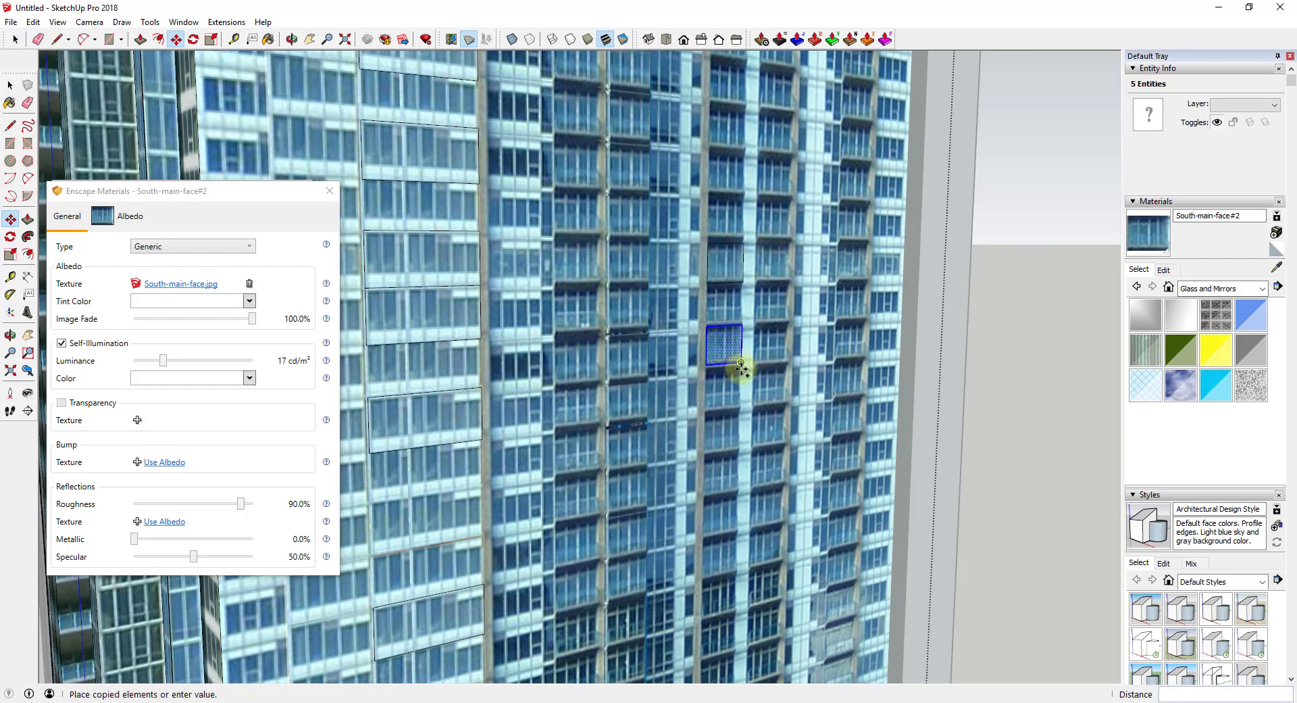
click(738, 404)
click(739, 405)
key(ctrl)
click(738, 488)
Copy the balcony window one floor lower into the adjacent column, and from there another floor lower back in the original column
click(739, 487)
key(ctrl)
click(782, 520)
click(750, 526)
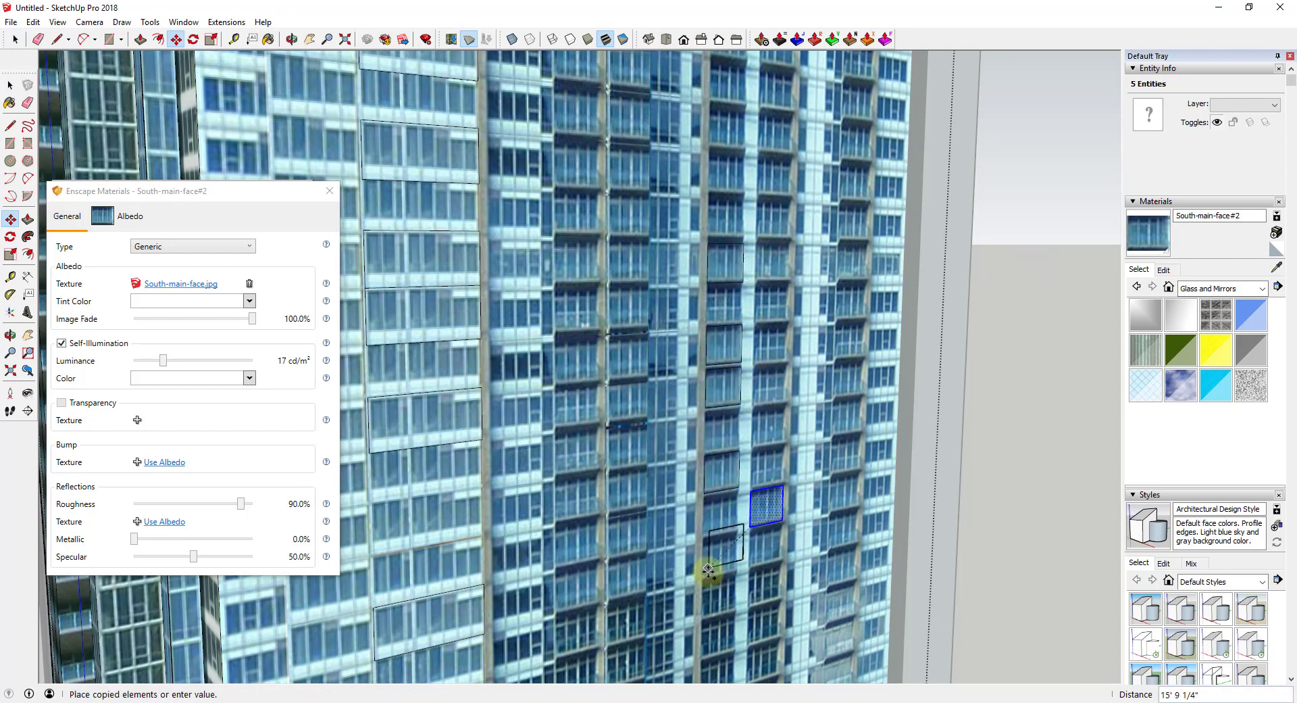
click(703, 578)
Add balcony window copies in the adjacent column one floor below the original and in the original column two floors above it
click(703, 578)
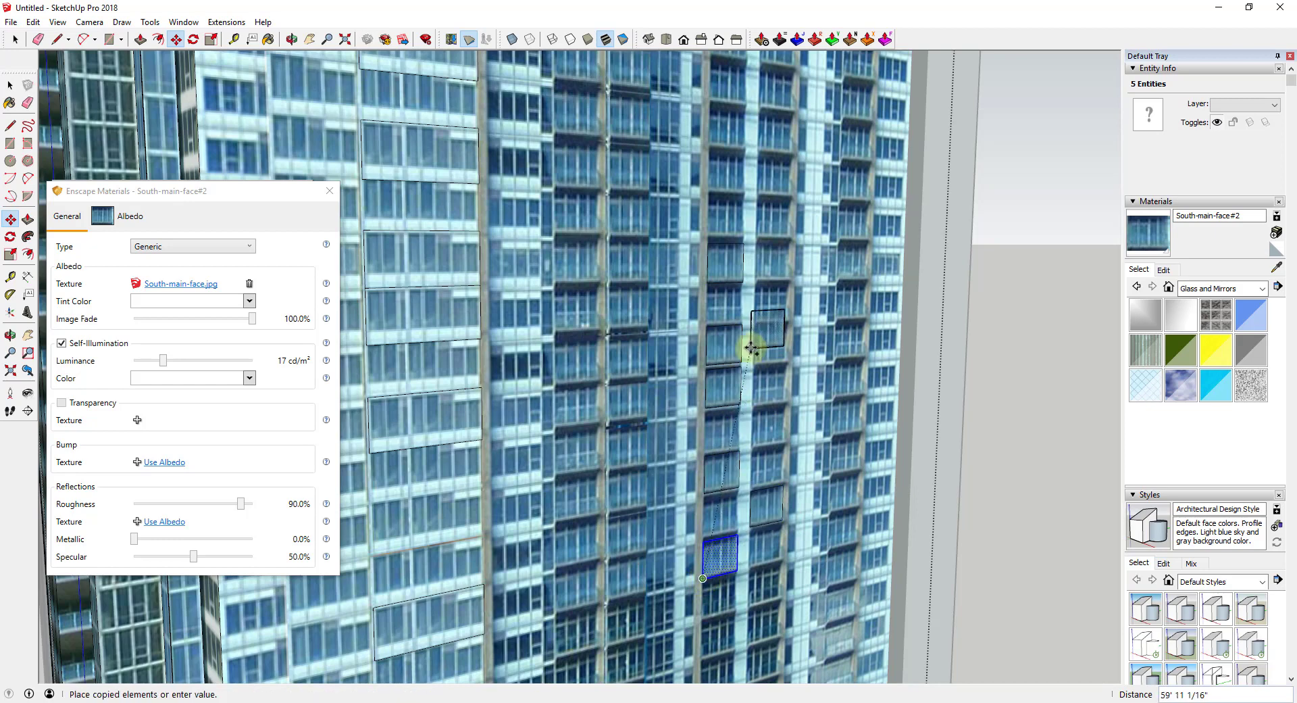
click(756, 320)
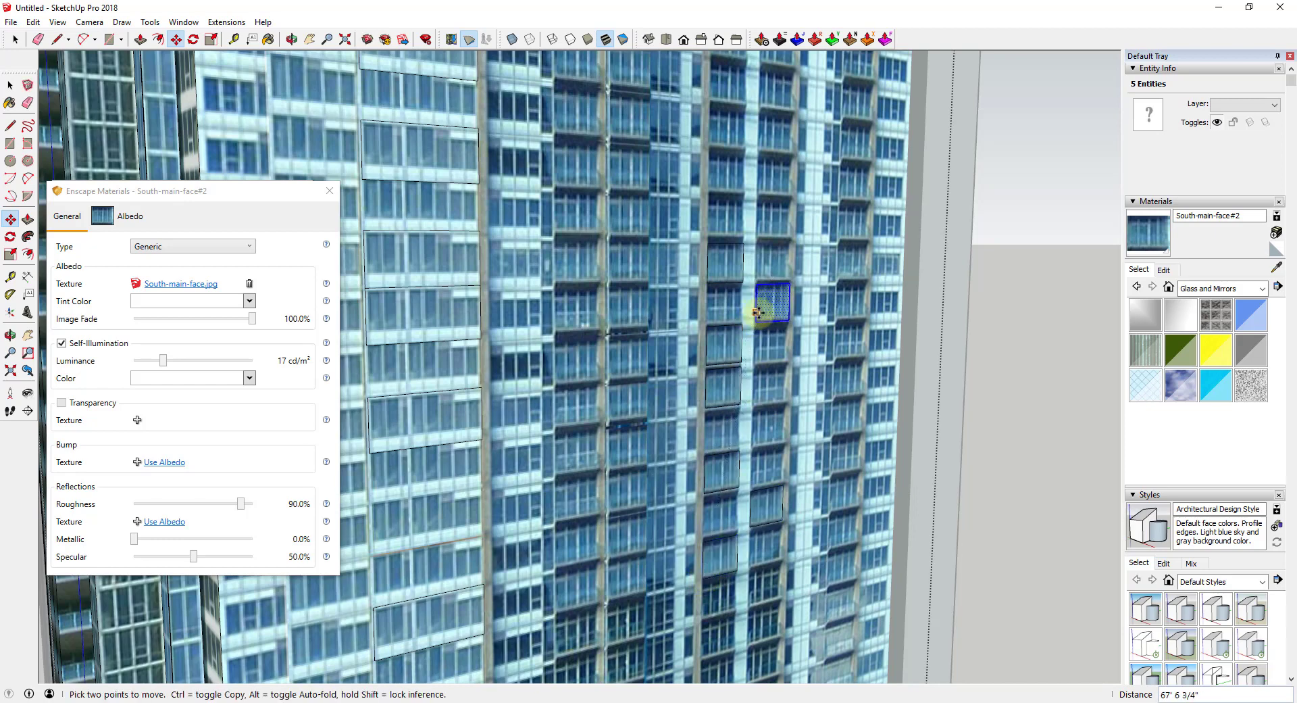
click(756, 322)
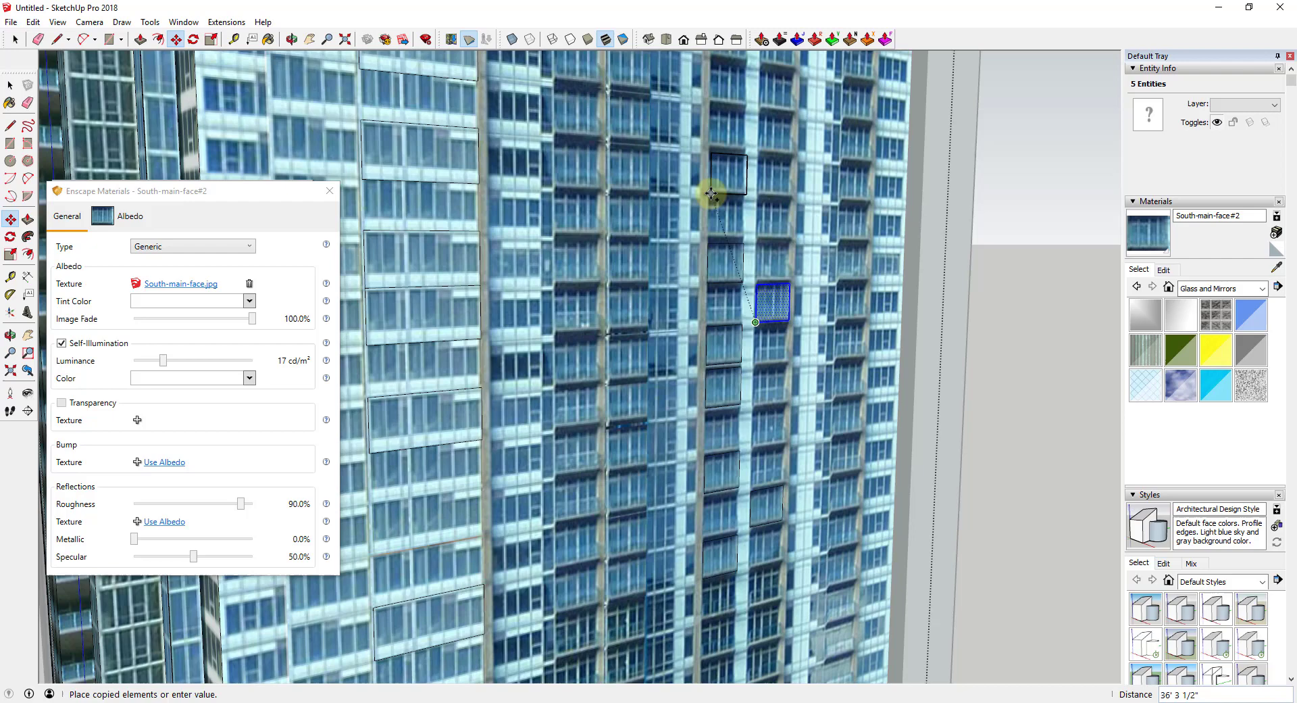
click(712, 194)
Switch to the Enscape window, maximize it, and examine the lit main-face and balcony windows on the tower from farther away
scroll(774, 245, down, 3)
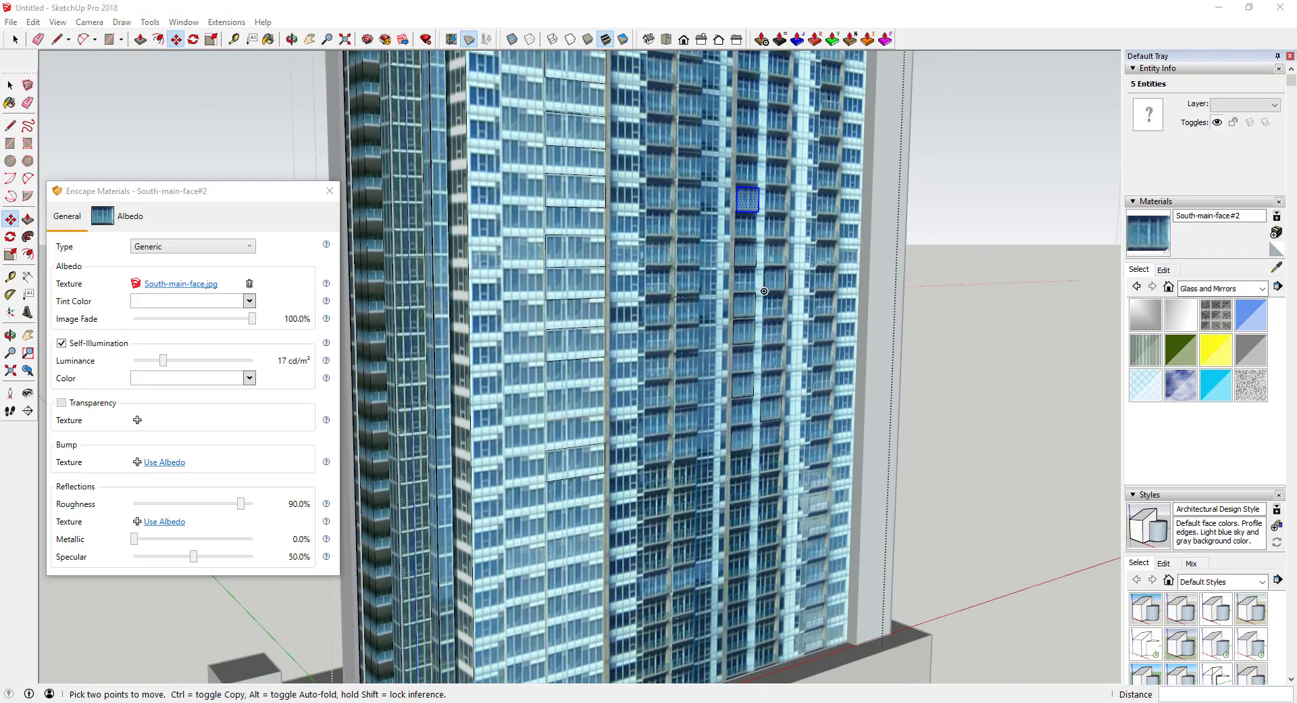
drag(1296, 284, 770, 135)
drag(784, 332, 751, 356)
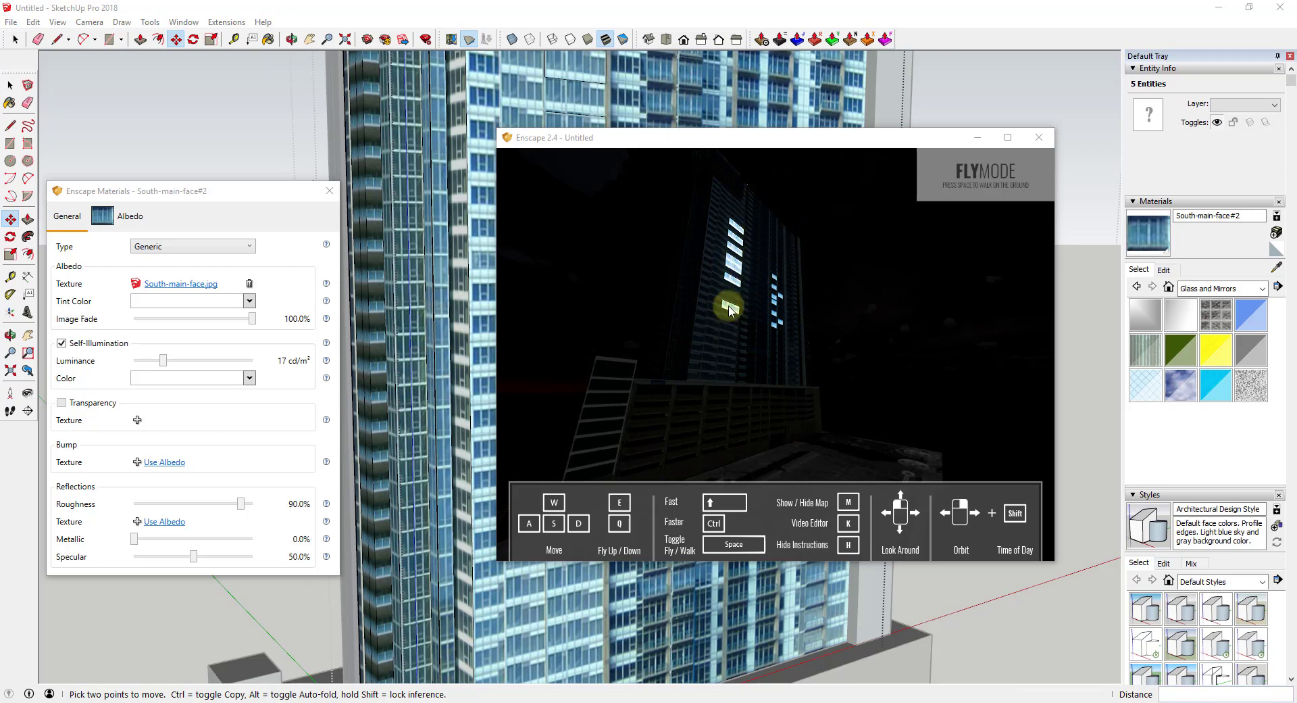
double_click(761, 138)
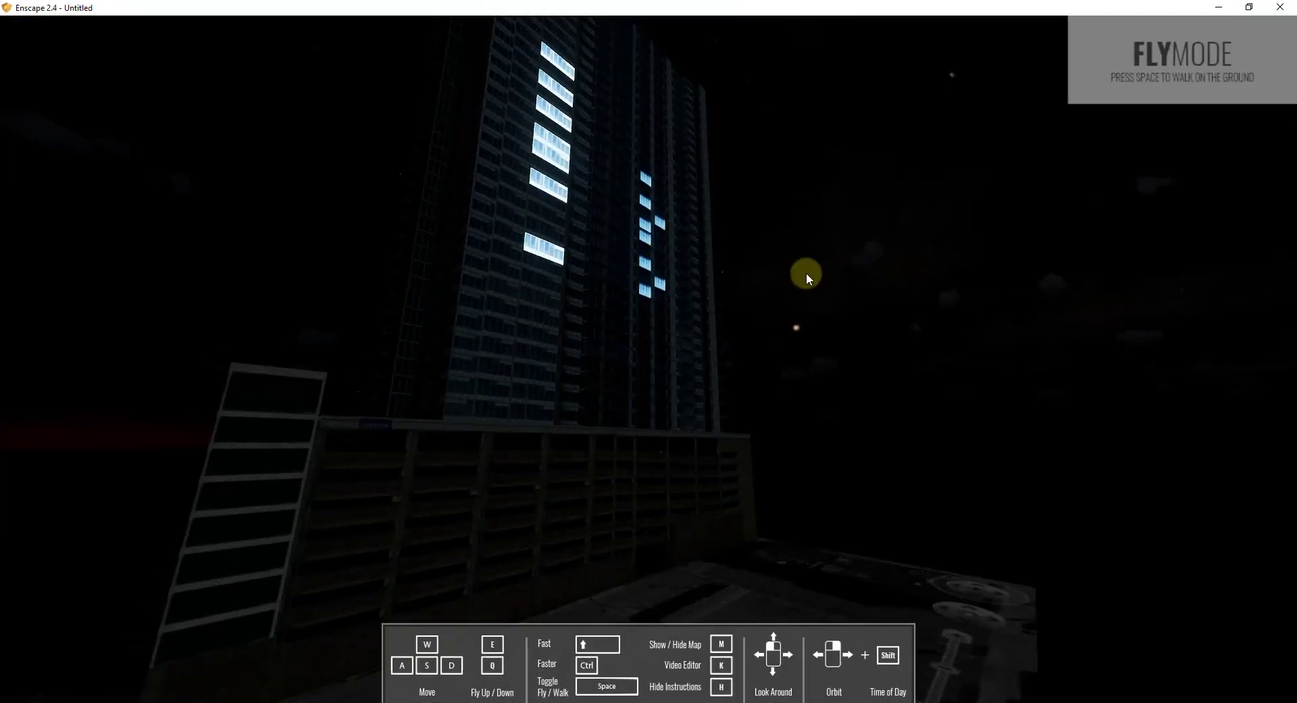
drag(617, 322, 634, 329)
key(s)
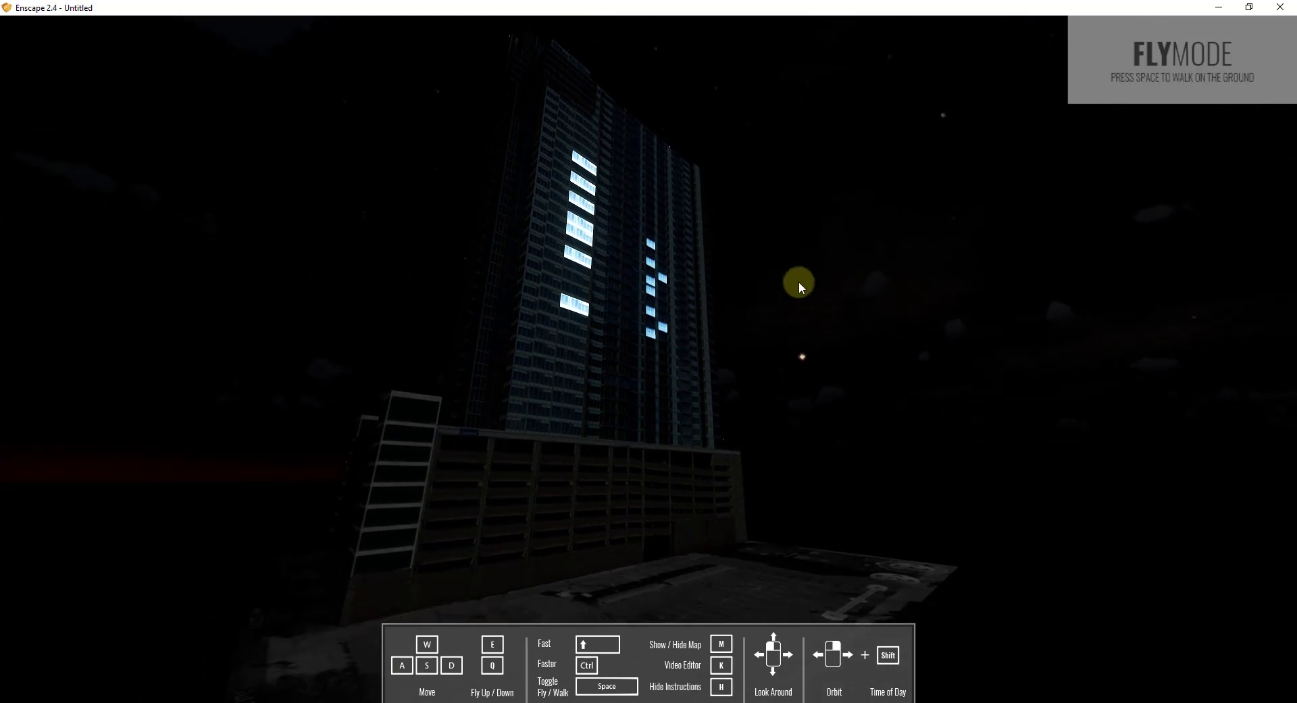